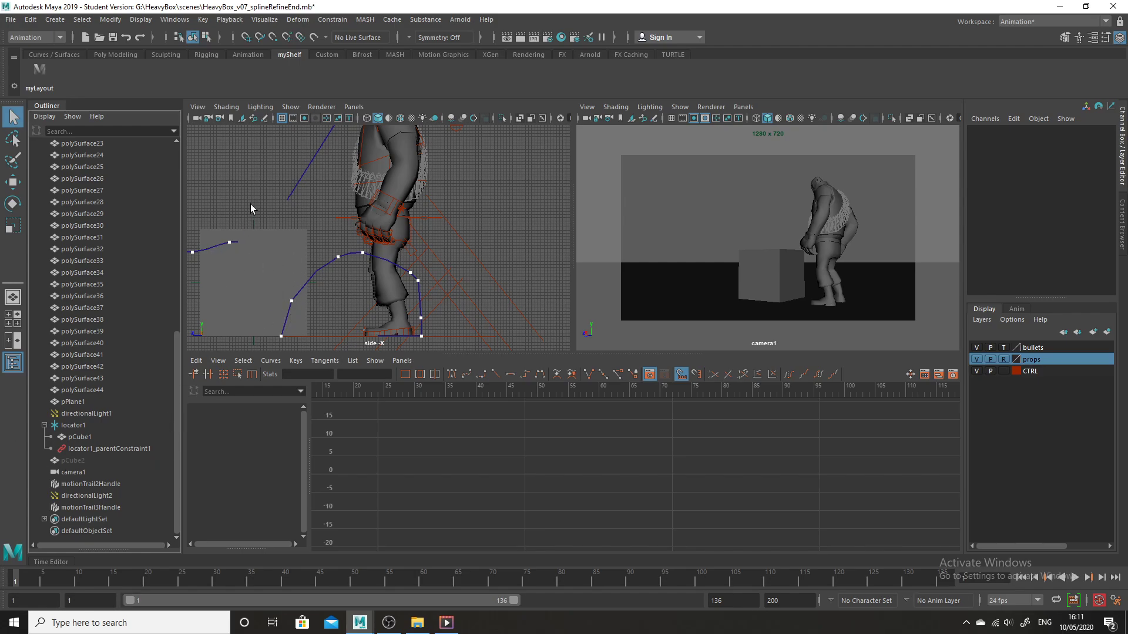
# Examine in wireframe how pCube1, its parent locator1, the parent constraint and the left hand control relate to each other
pyautogui.click(78, 438)
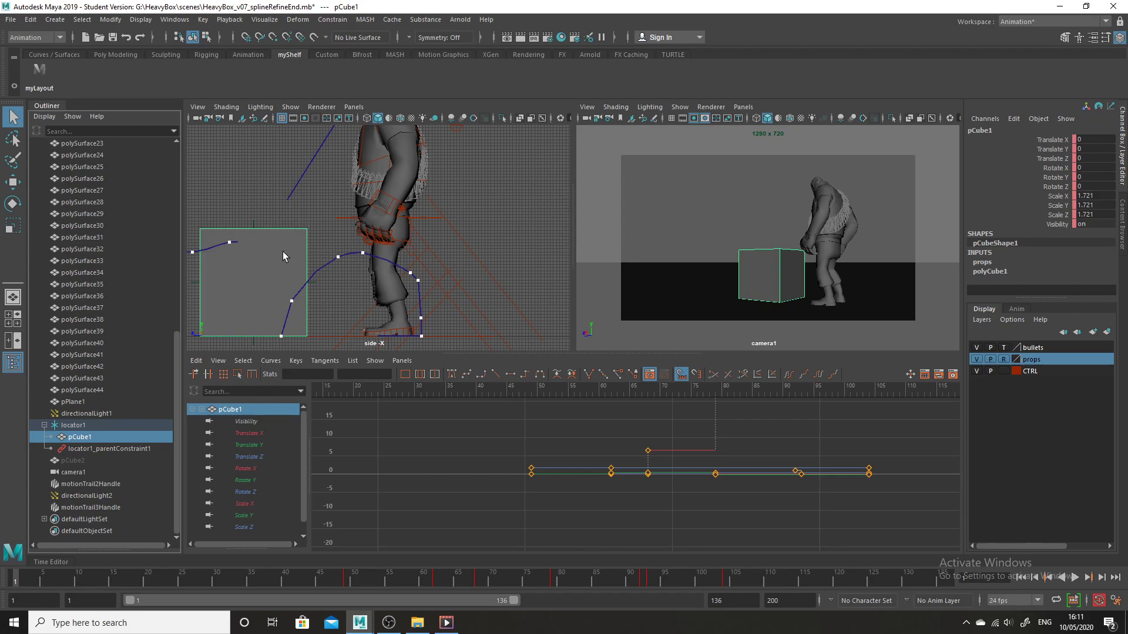
pyautogui.click(74, 425)
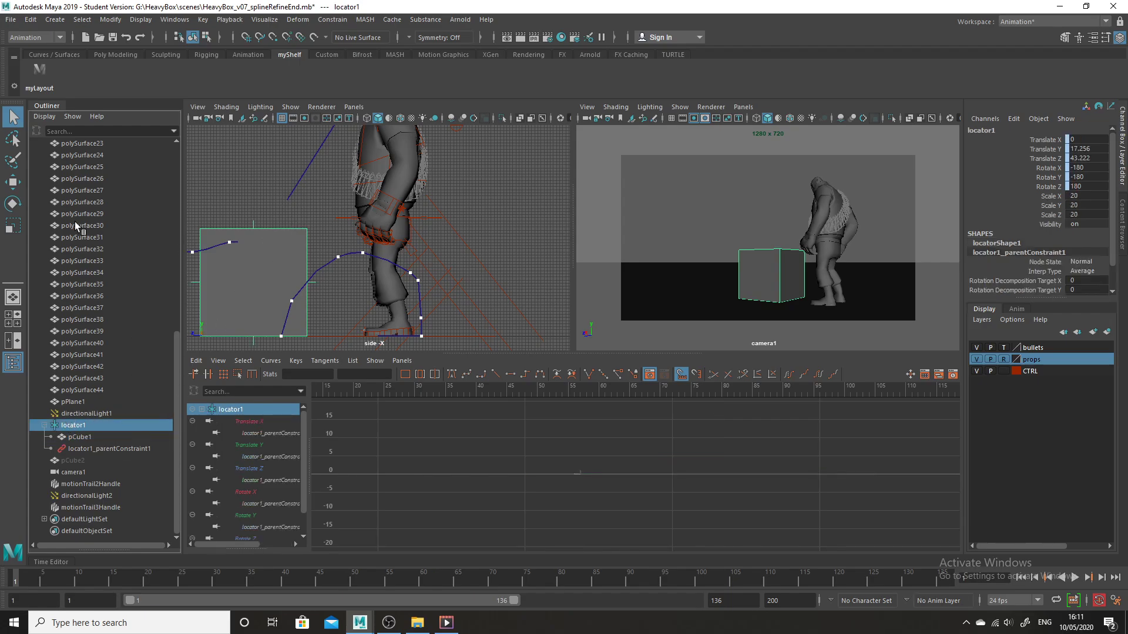
pyautogui.press('4')
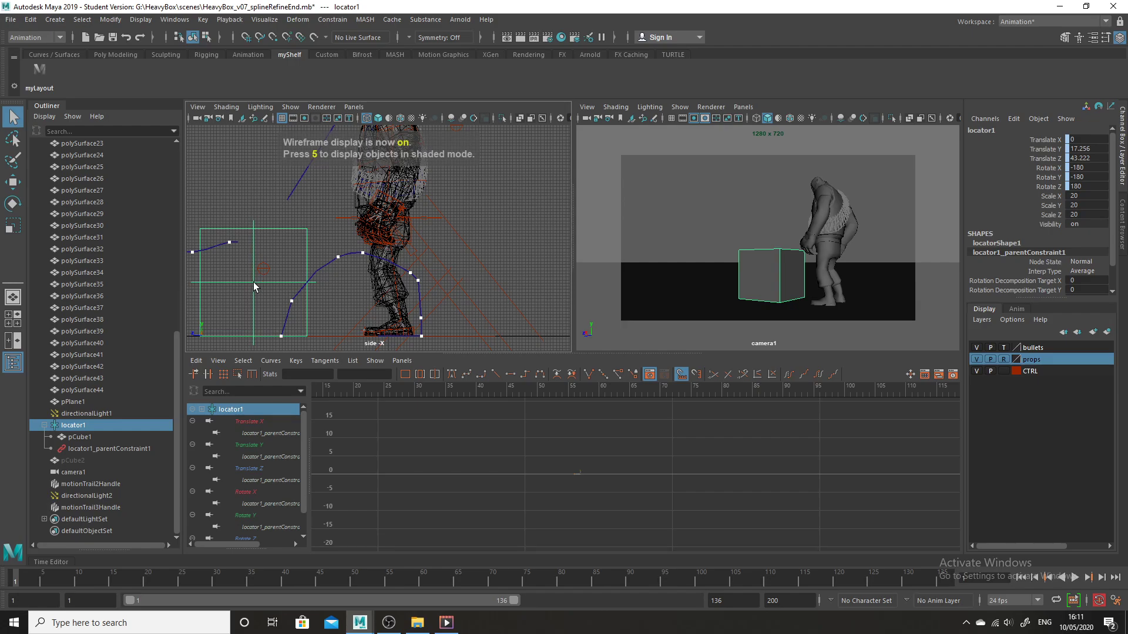
pyautogui.click(79, 438)
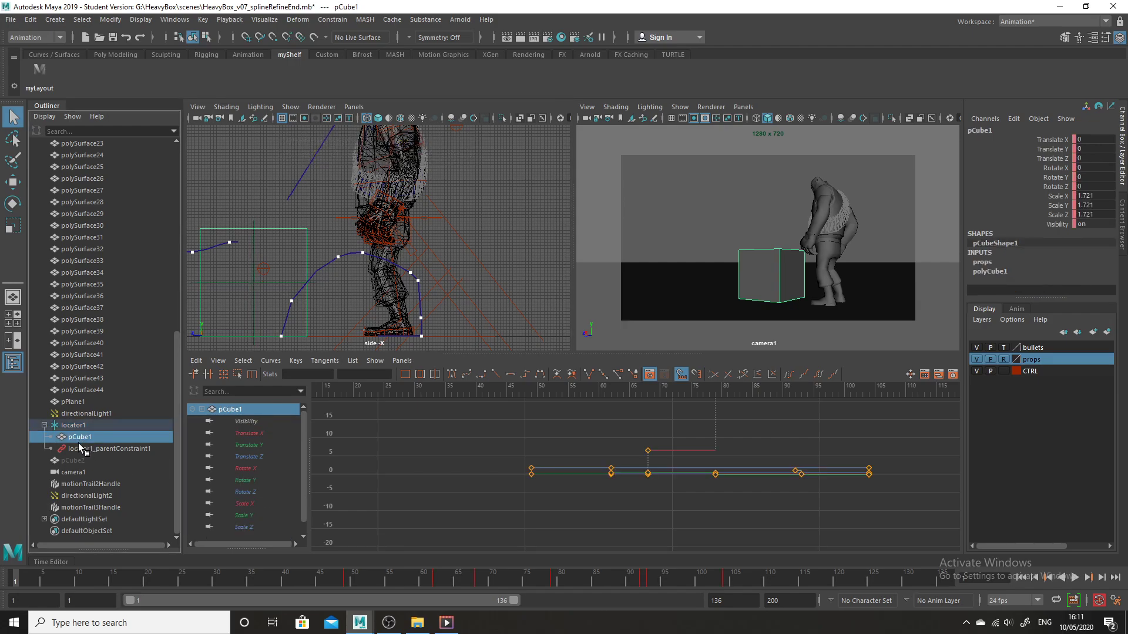
pyautogui.click(75, 425)
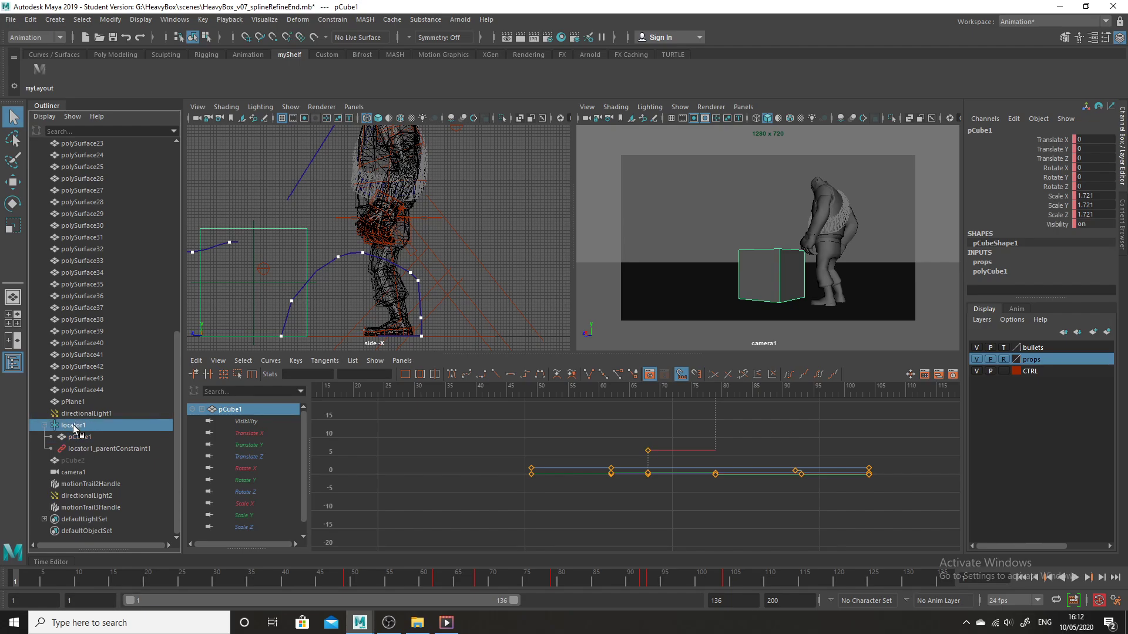
pyautogui.click(98, 449)
pyautogui.click(394, 204)
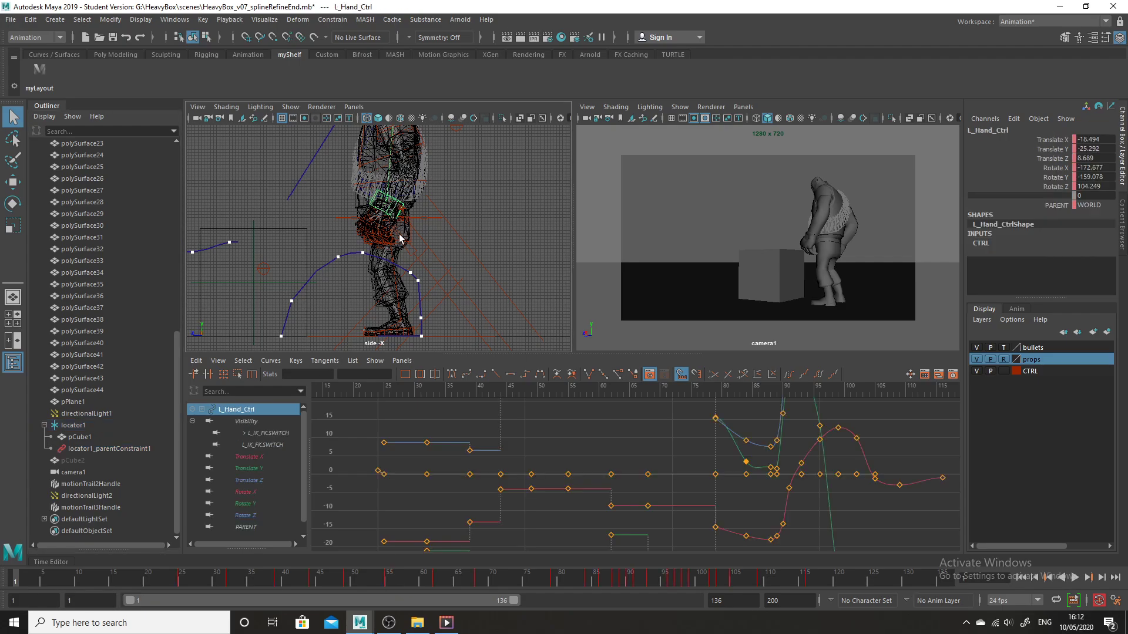
pyautogui.click(77, 437)
pyautogui.click(76, 425)
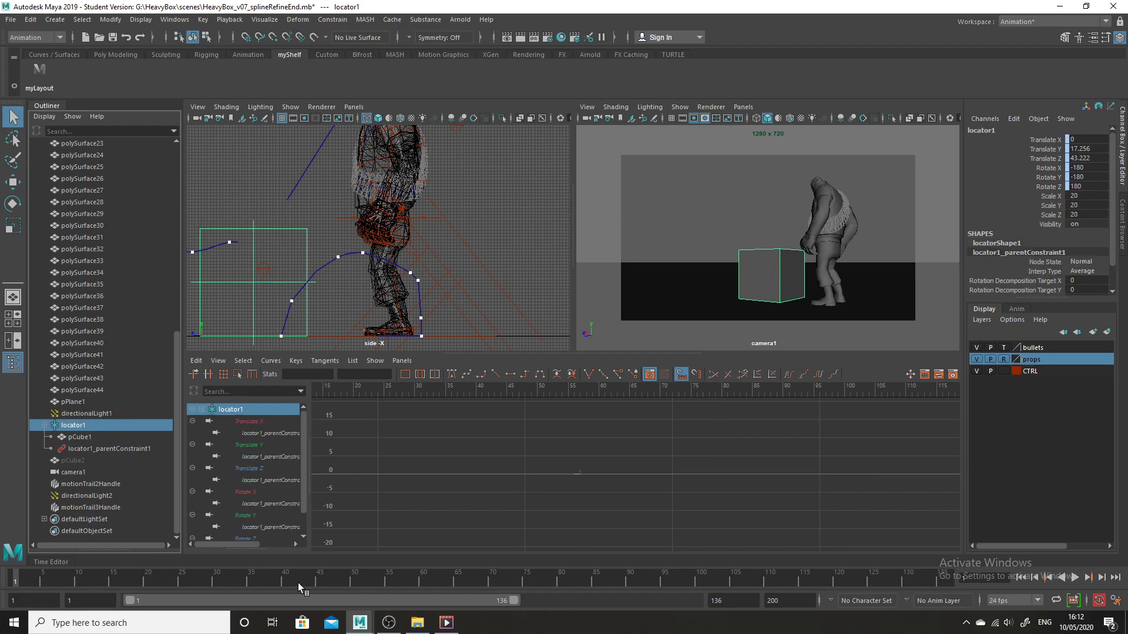
# Inspect locator1's L Hand Ctrl W0 constraint weight while scrubbing the animation through frame 57 to frame 63
pyautogui.moveTo(305, 455); pyautogui.dragTo(327, 456)
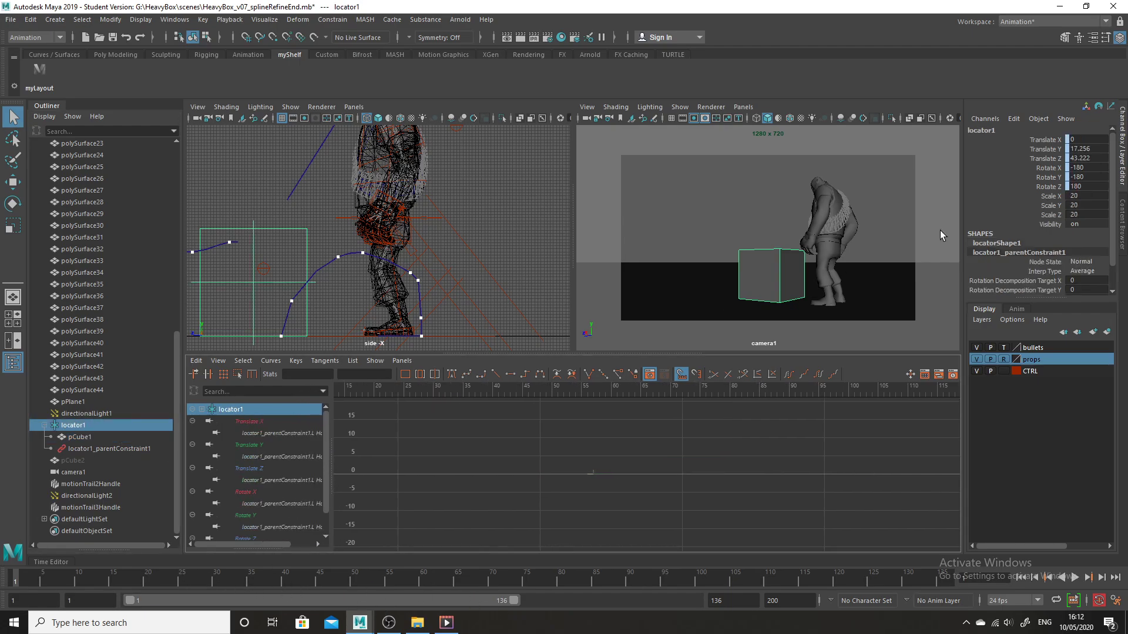
pyautogui.scroll(-2, 1115, 262)
pyautogui.click(1040, 282)
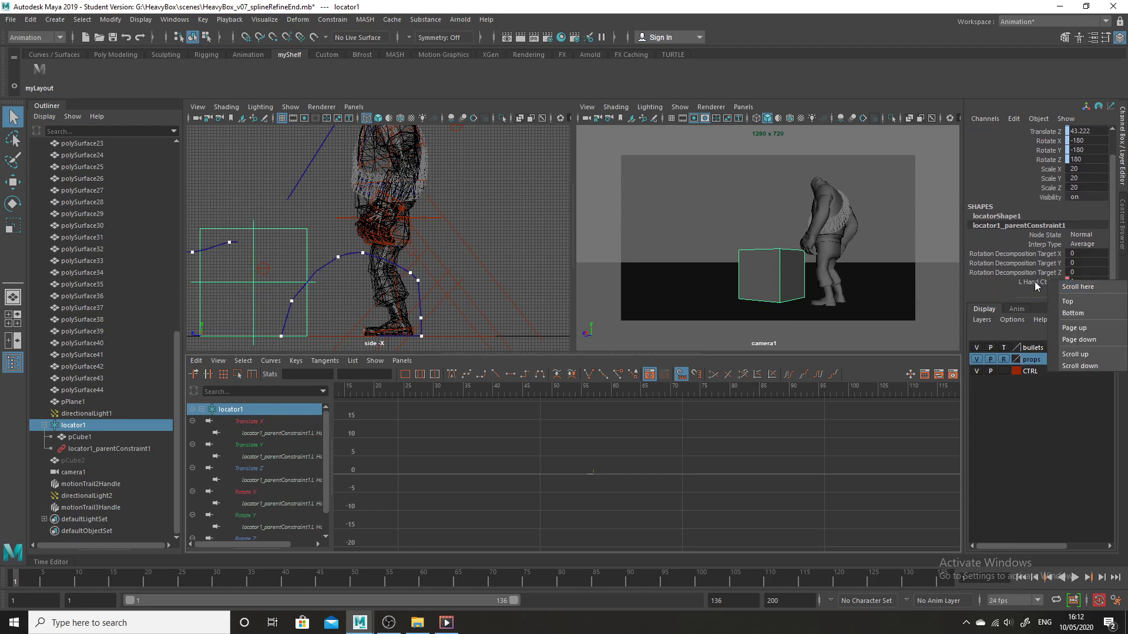
pyautogui.moveTo(120, 577); pyautogui.dragTo(403, 562)
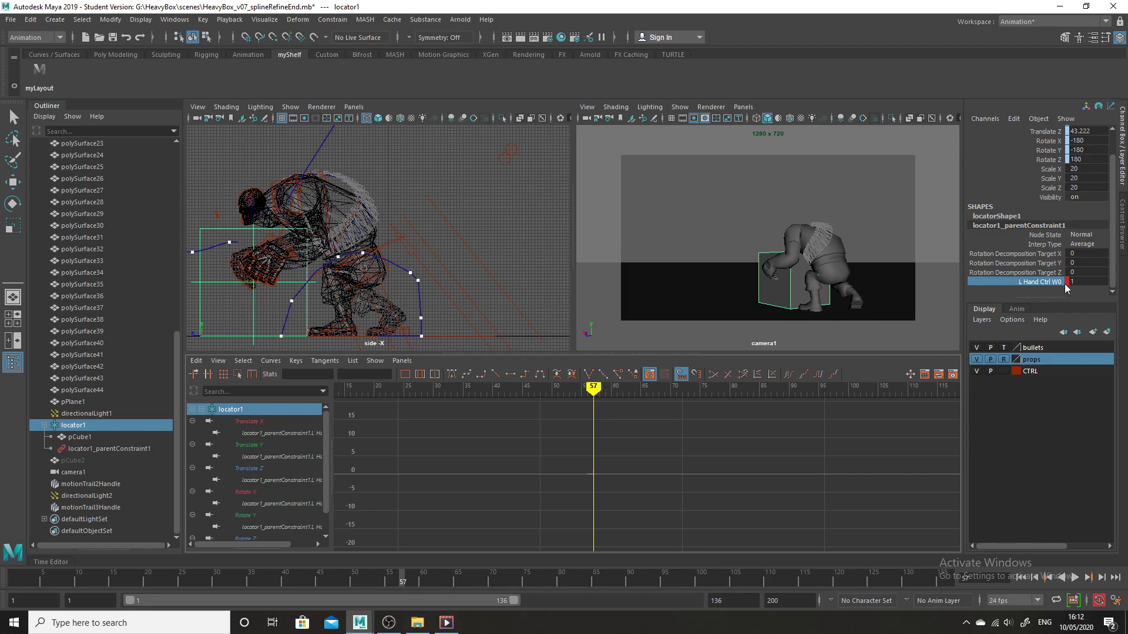
pyautogui.moveTo(399, 578); pyautogui.dragTo(444, 576)
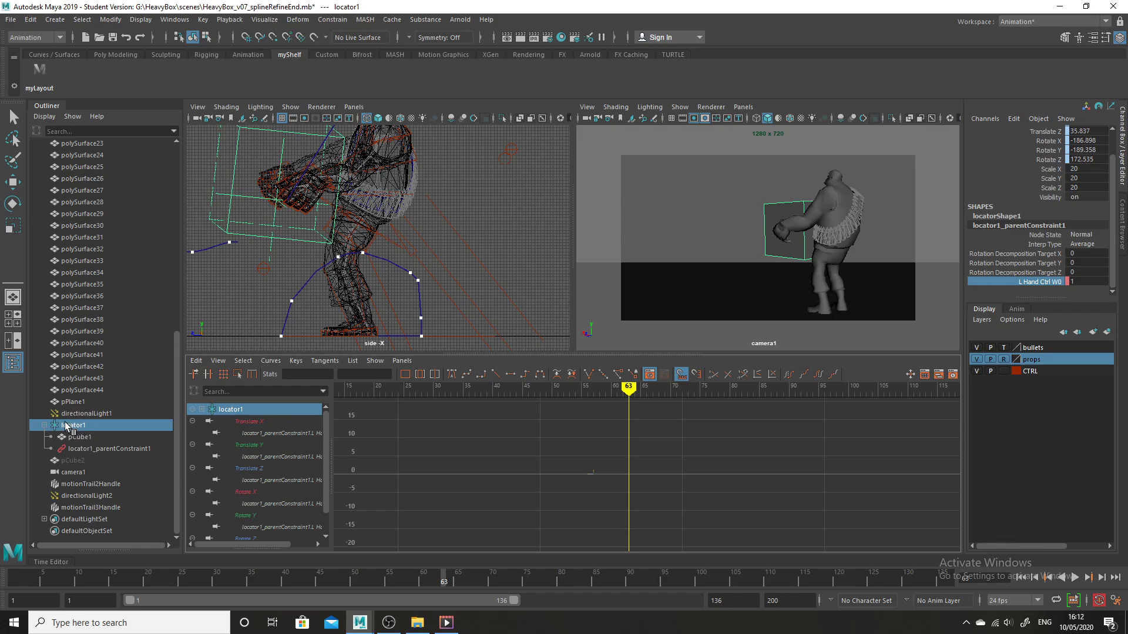
# Try to move pCube1 along its vertical axis at frame 63, and undo the move
pyautogui.click(76, 437)
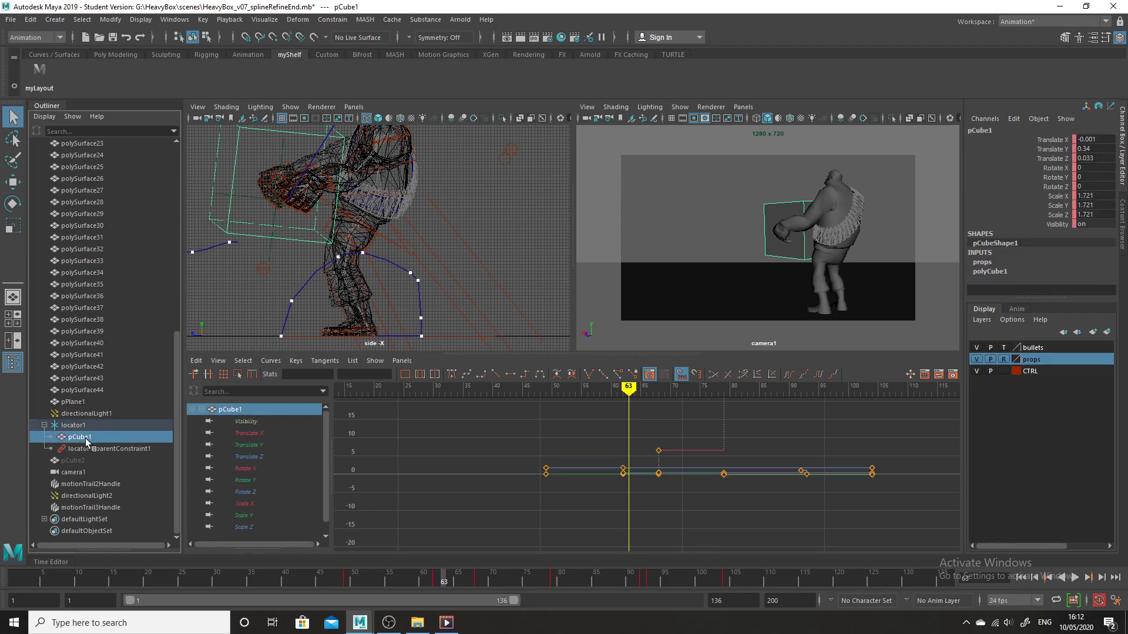
pyautogui.click(12, 182)
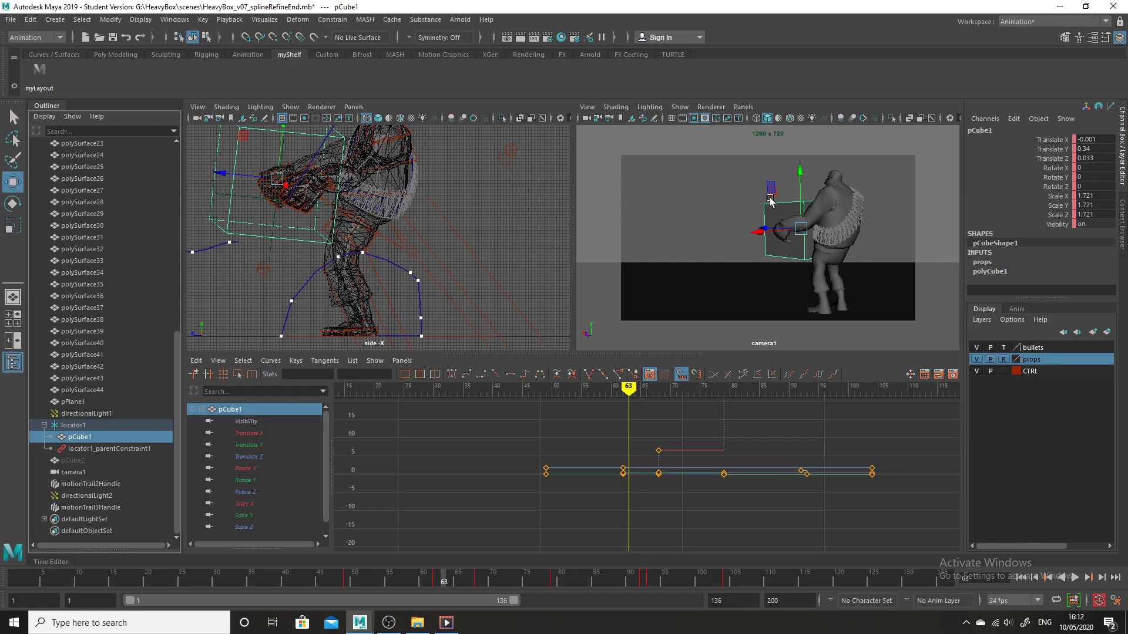
pyautogui.moveTo(800, 170); pyautogui.dragTo(796, 168)
pyautogui.hotkey('ctrl', 'z')
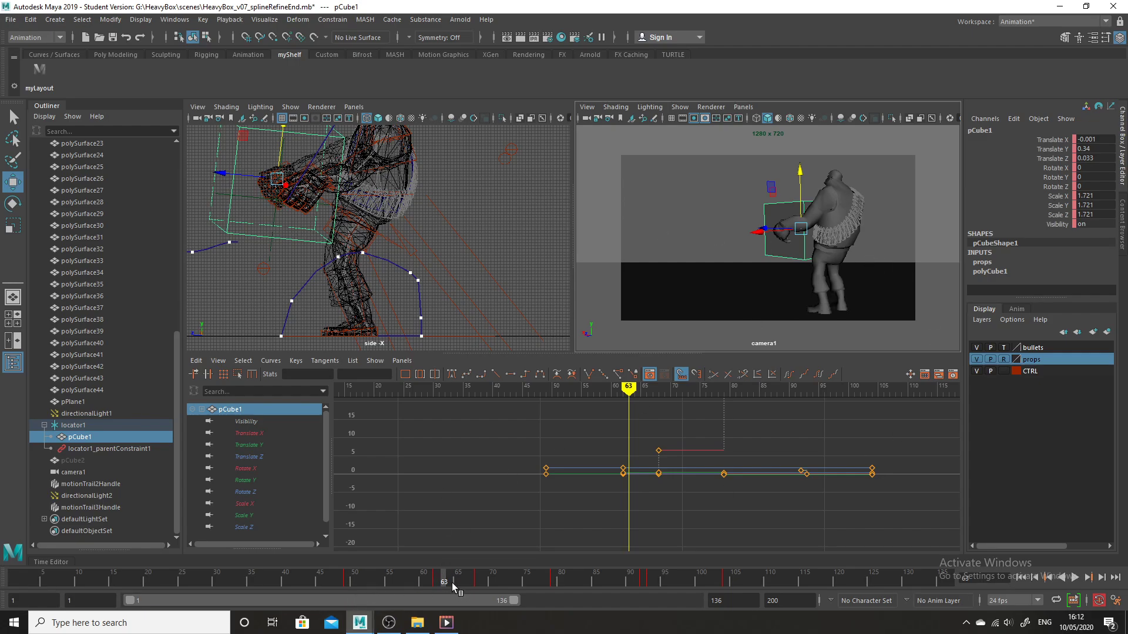
# Compare the box's visibility at frames 92 and 93 of the throw, with the side view framed on the hands and shaded with textures
pyautogui.moveTo(452, 582); pyautogui.dragTo(644, 542)
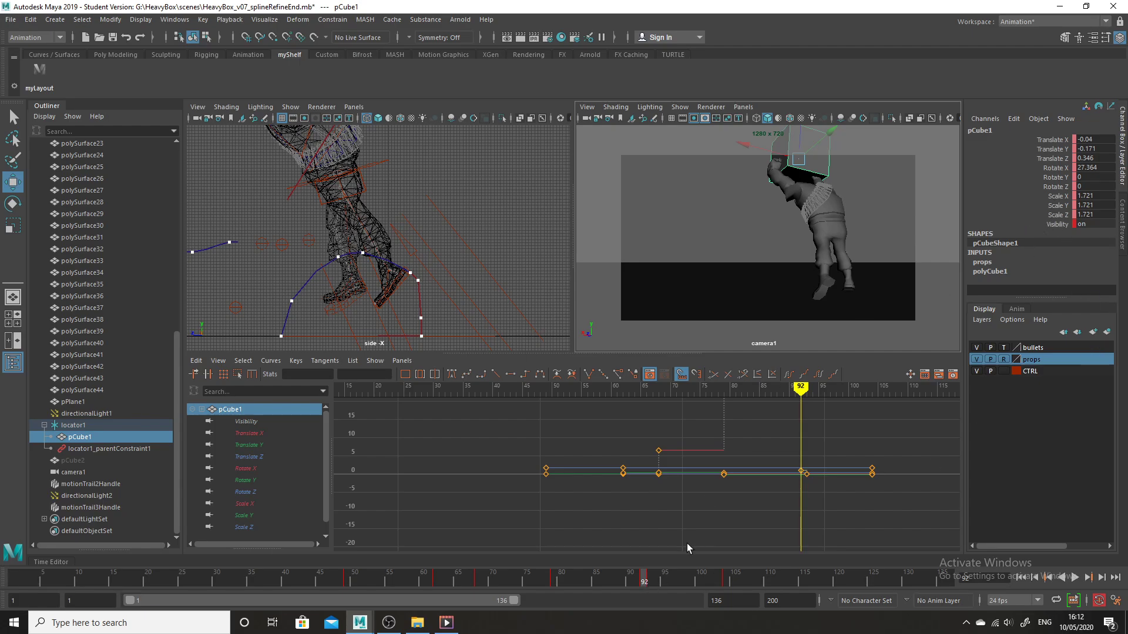
pyautogui.moveTo(647, 582); pyautogui.dragTo(651, 583)
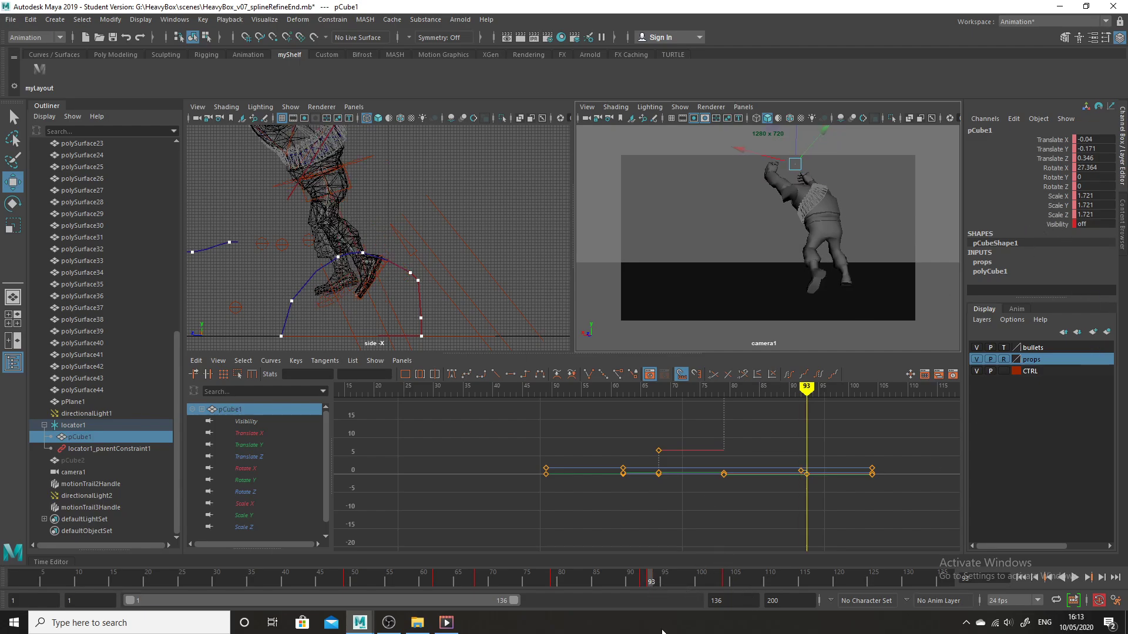
pyautogui.keyDown('alt'); pyautogui.moveTo(510, 281); pyautogui.dragTo(554, 305, button='middle'); pyautogui.keyUp('alt')
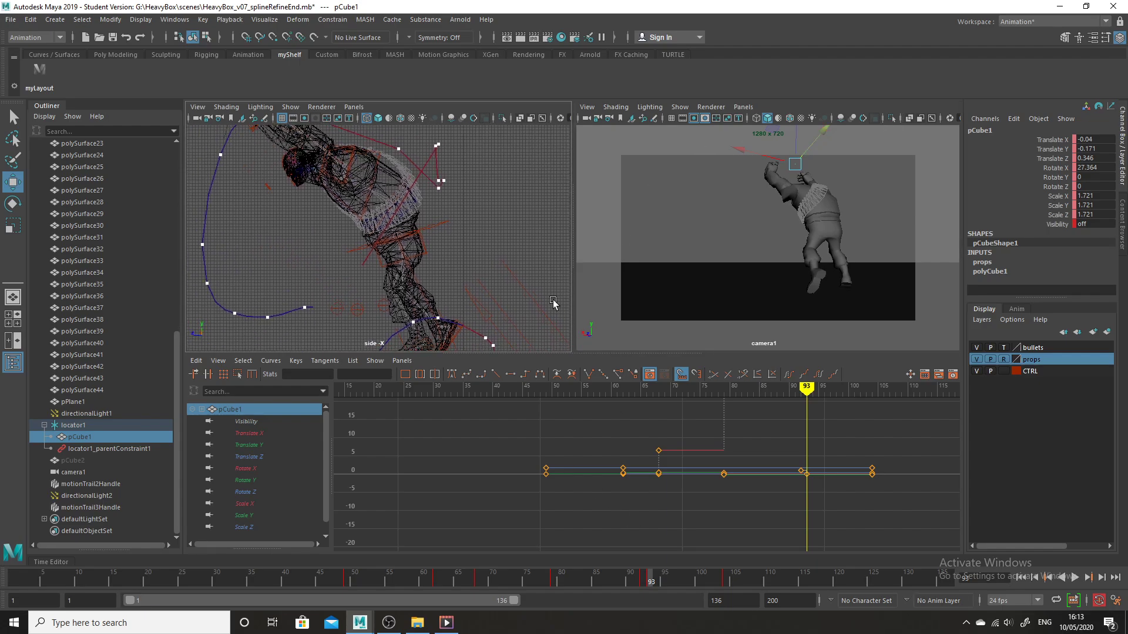
pyautogui.scroll(-3, 470, 258)
pyautogui.keyDown('alt'); pyautogui.moveTo(440, 247); pyautogui.dragTo(465, 307, button='middle'); pyautogui.keyUp('alt')
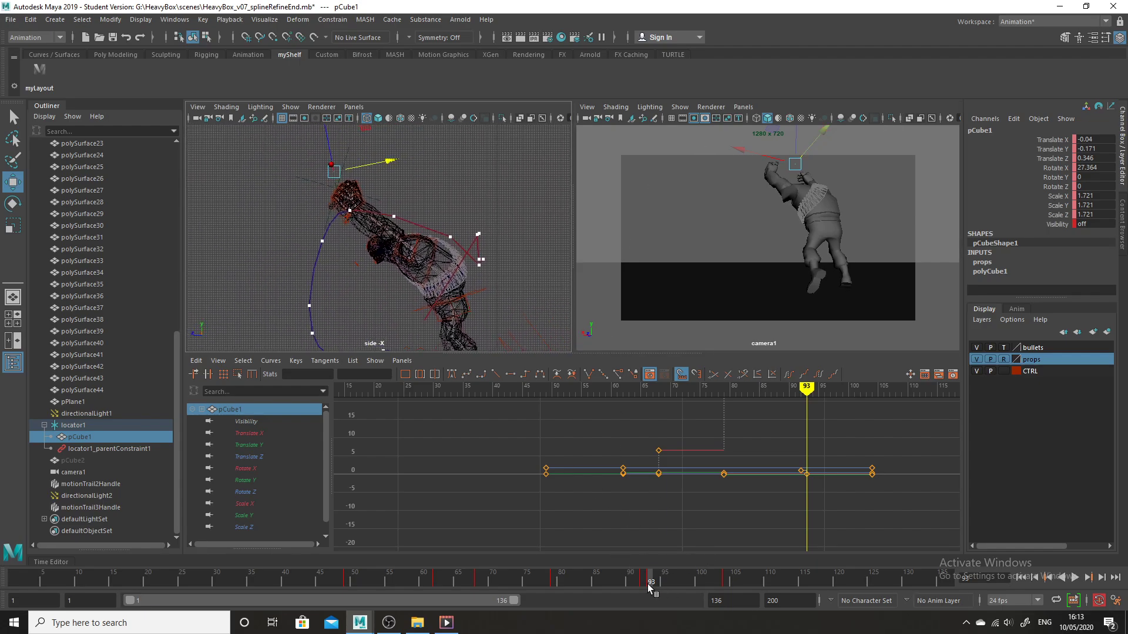
pyautogui.moveTo(648, 584); pyautogui.dragTo(643, 584)
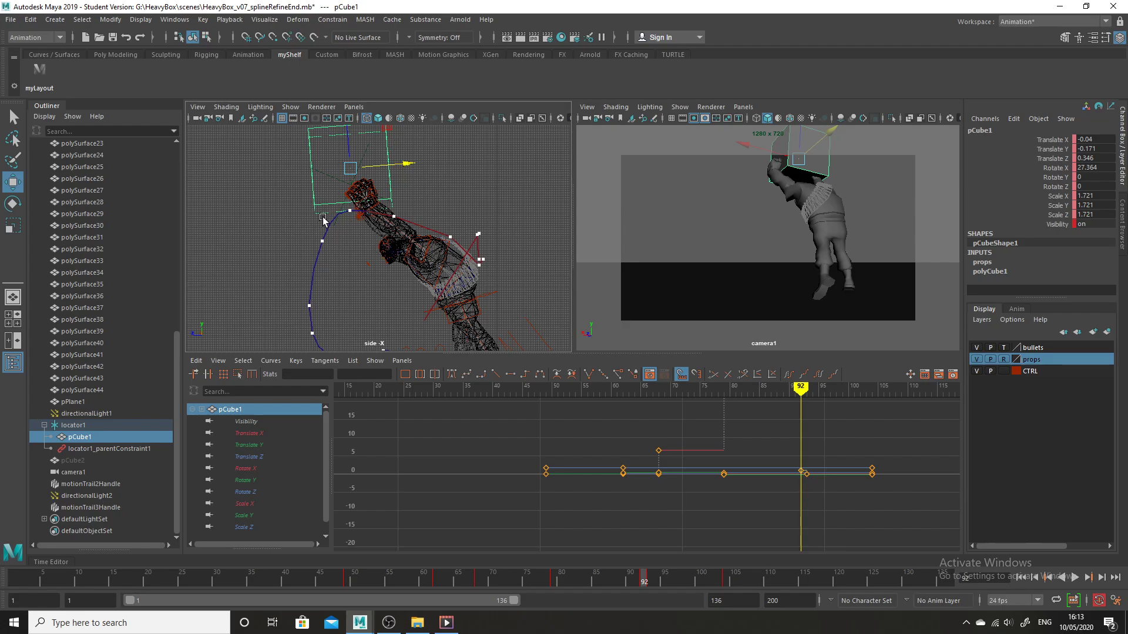
pyautogui.press('6')
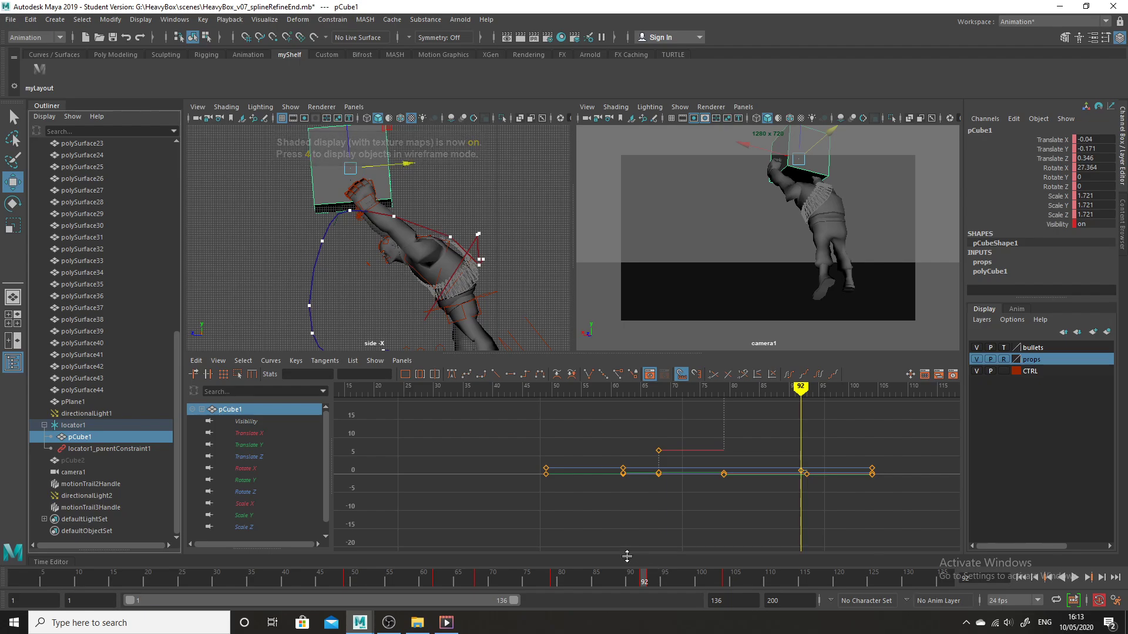
# At frame 93, duplicate pCube1 with Duplicate Special as a single copy grouped under World
pyautogui.click(651, 584)
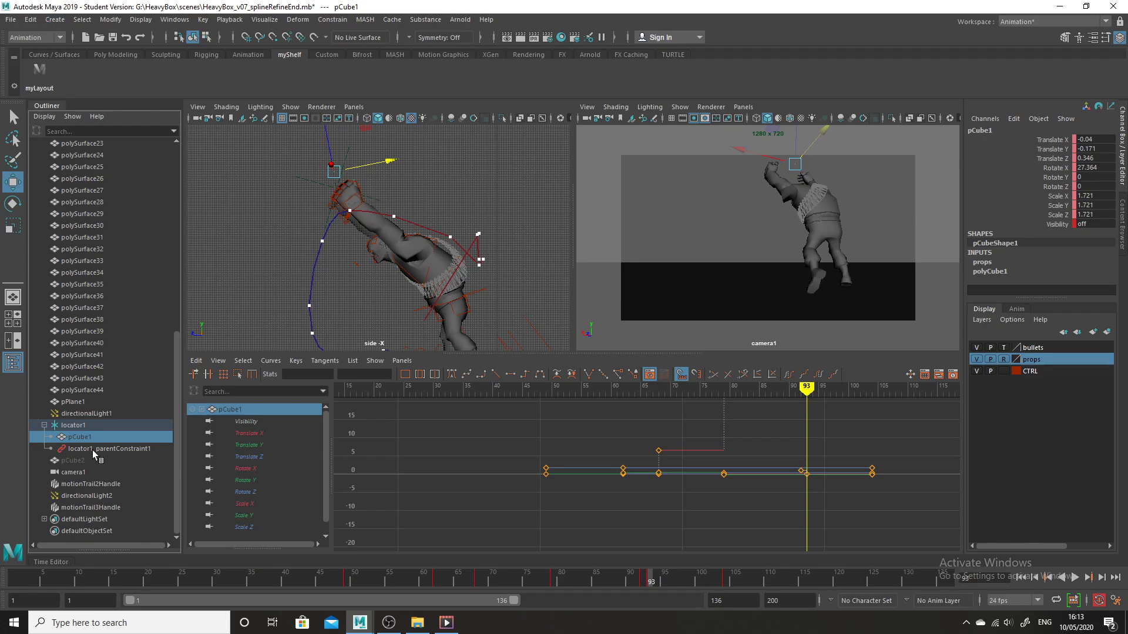
pyautogui.click(30, 19)
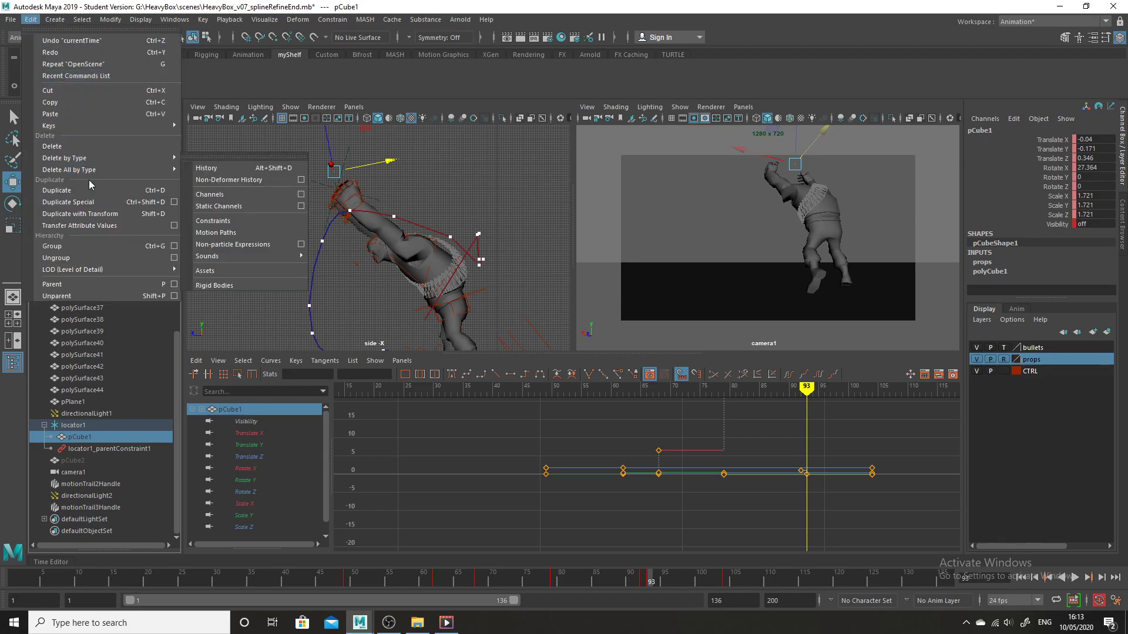
pyautogui.click(174, 202)
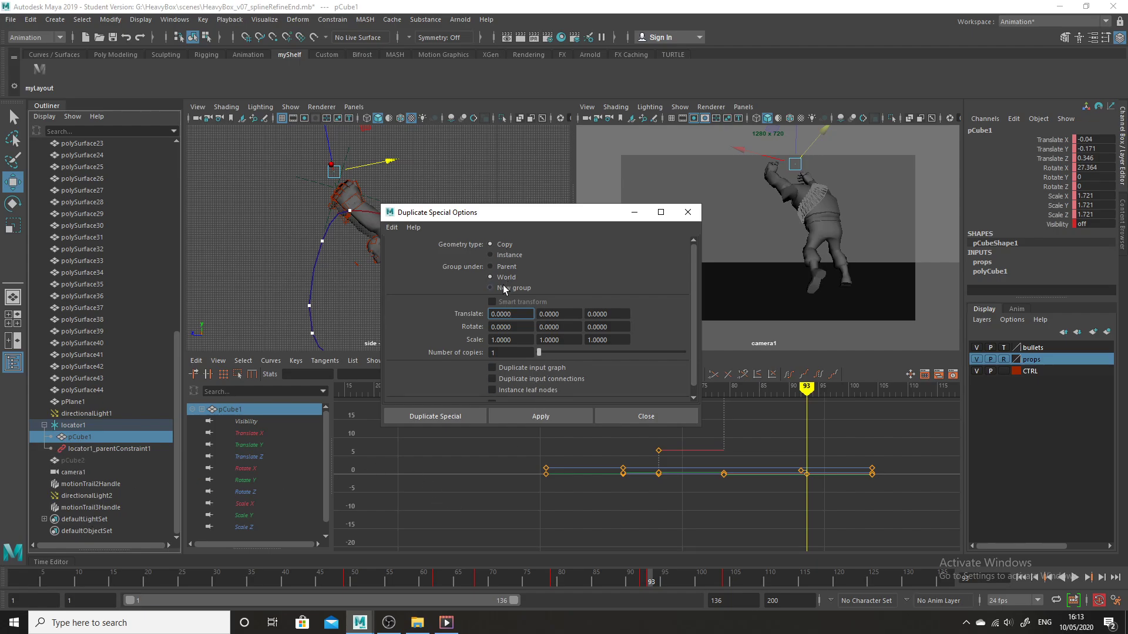
pyautogui.click(460, 417)
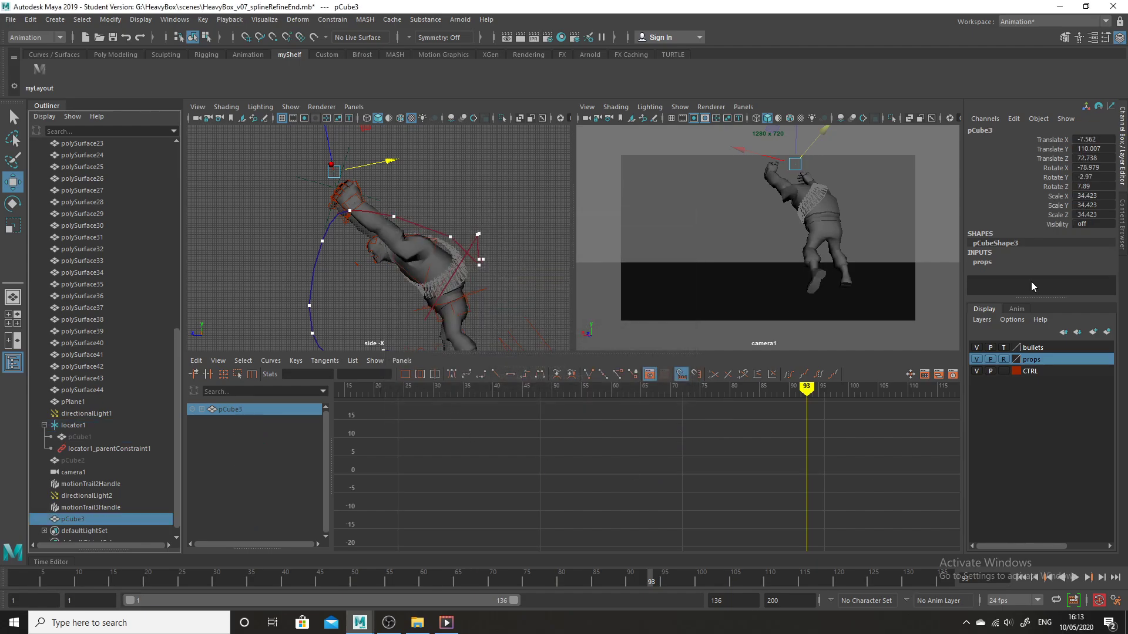
# Turn on the duplicated cube's visibility and key that channel at frame 93
pyautogui.click(1095, 228)
pyautogui.write('1')
pyautogui.press('Return')
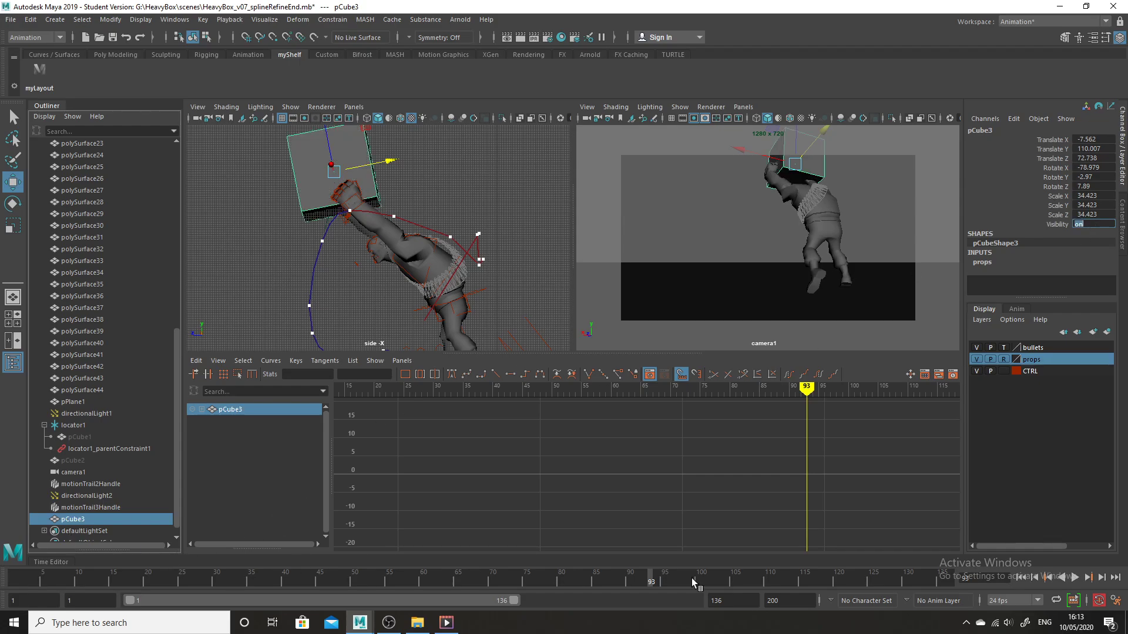
pyautogui.moveTo(647, 585); pyautogui.dragTo(651, 583)
pyautogui.click(1058, 224)
pyautogui.rightClick(1061, 225)
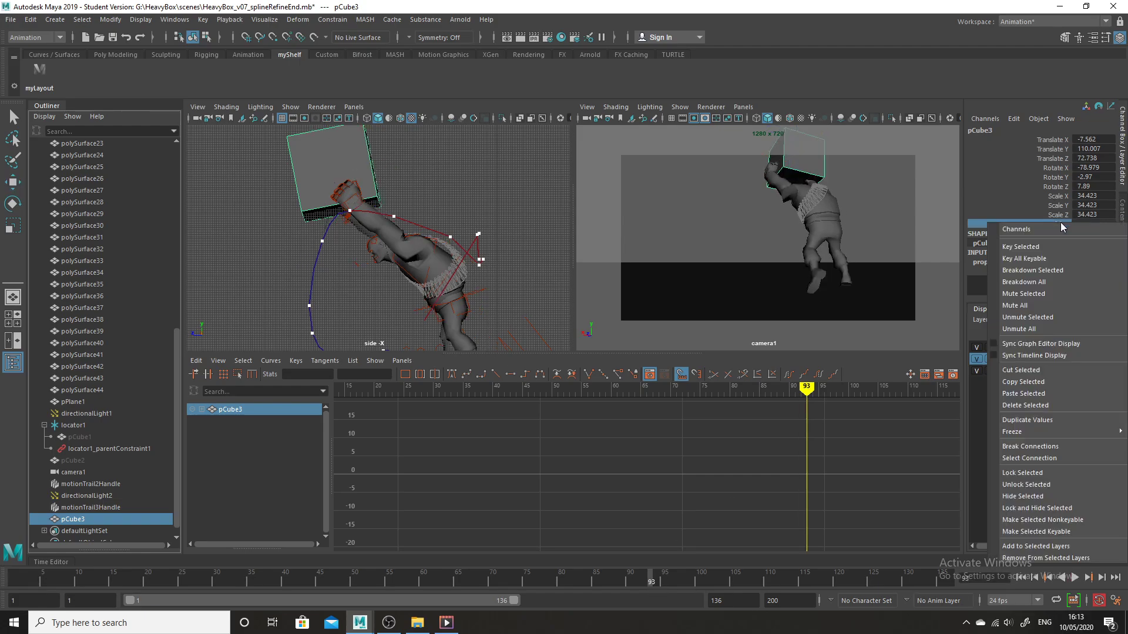
pyautogui.click(1059, 242)
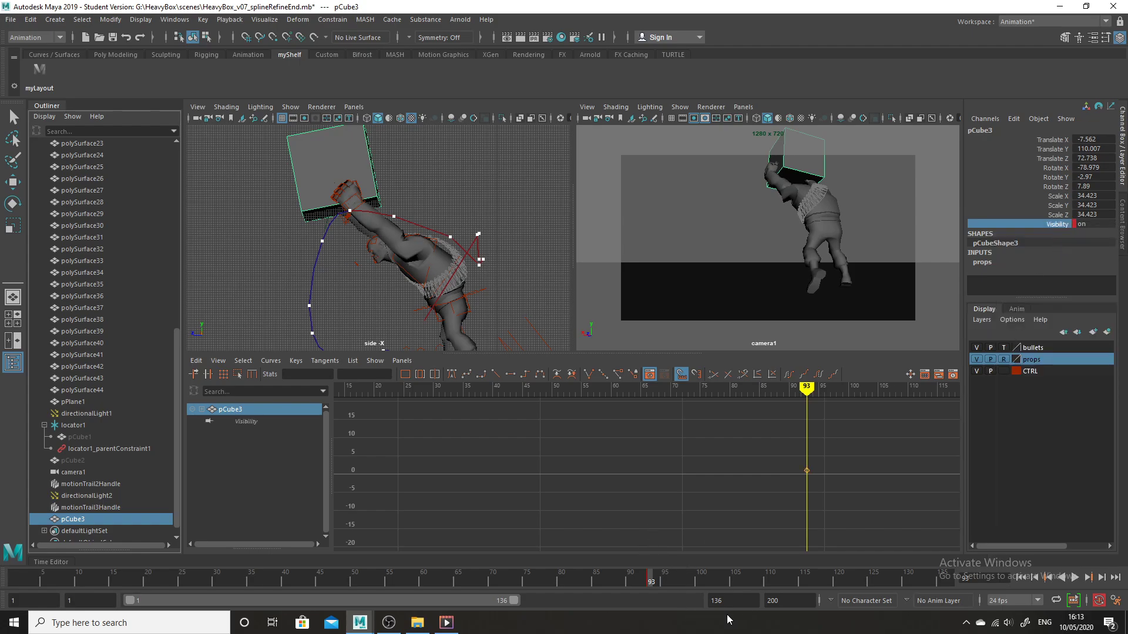
# Set the duplicated cube's visibility to off at frame 92
pyautogui.click(645, 582)
pyautogui.doubleClick(1088, 225)
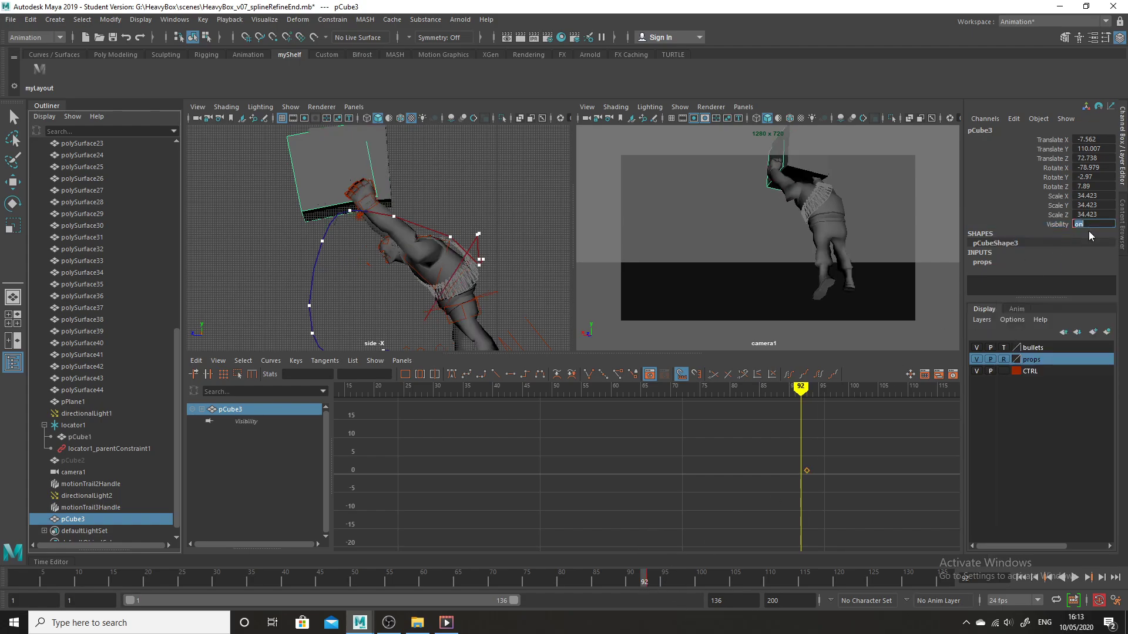
pyautogui.write('off')
pyautogui.press('Return')
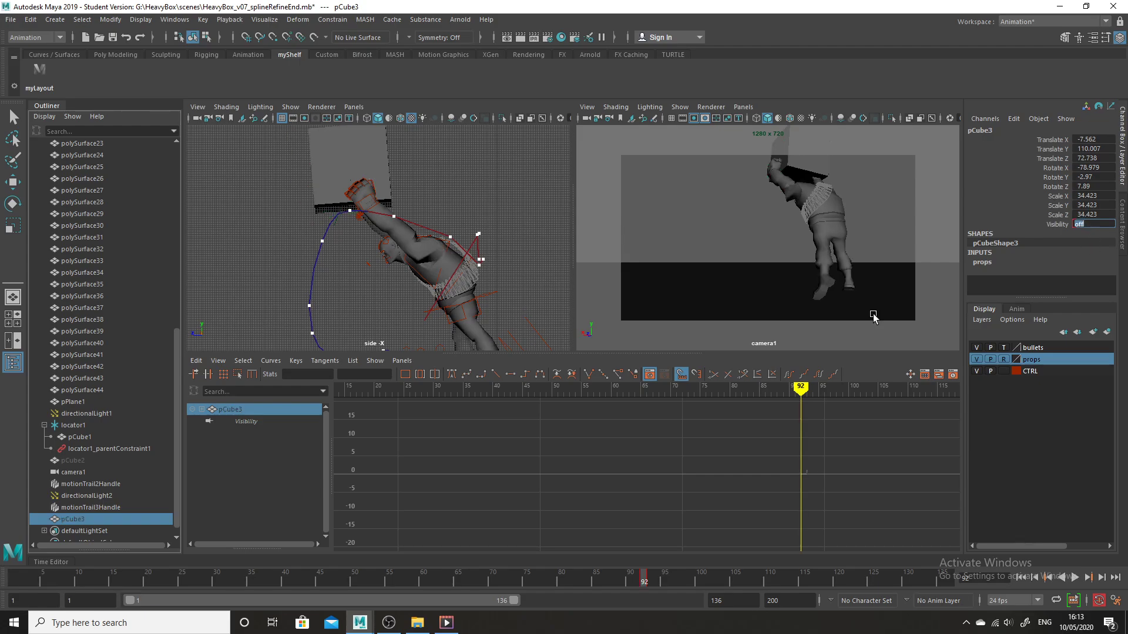
# Check the visibility swap between pCube1 and pCube3 at frames 92 and 93, and scrub the animation between frames 52 and 96
pyautogui.moveTo(644, 580)
pyautogui.mouseDown()
pyautogui.moveTo(613, 575)
pyautogui.moveTo(645, 579)
pyautogui.mouseUp()
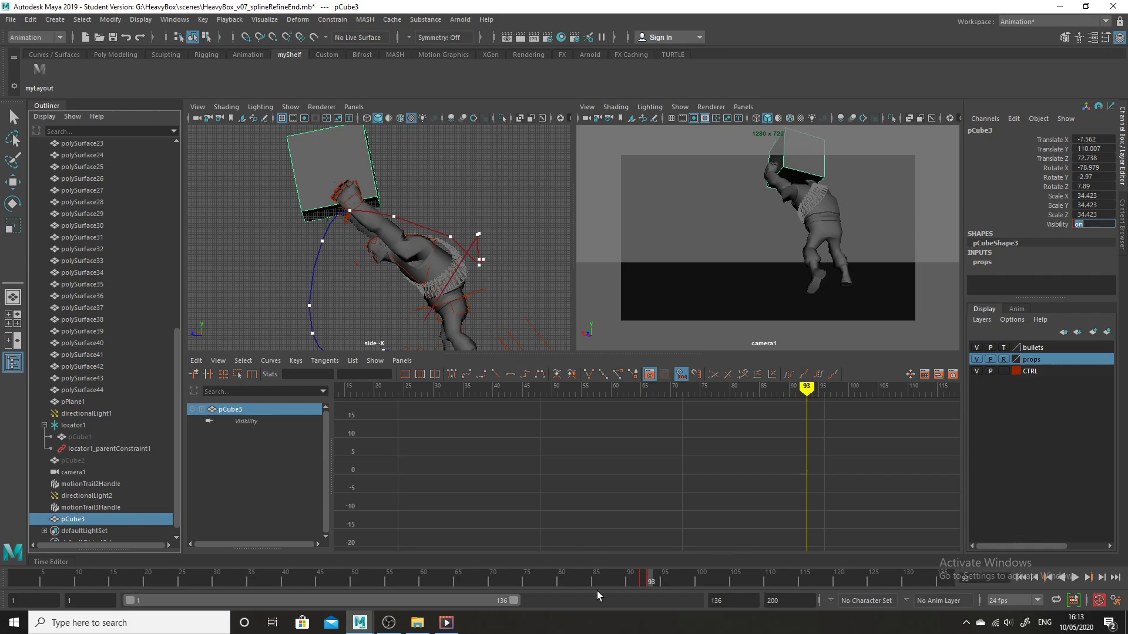
pyautogui.click(644, 580)
pyautogui.click(97, 439)
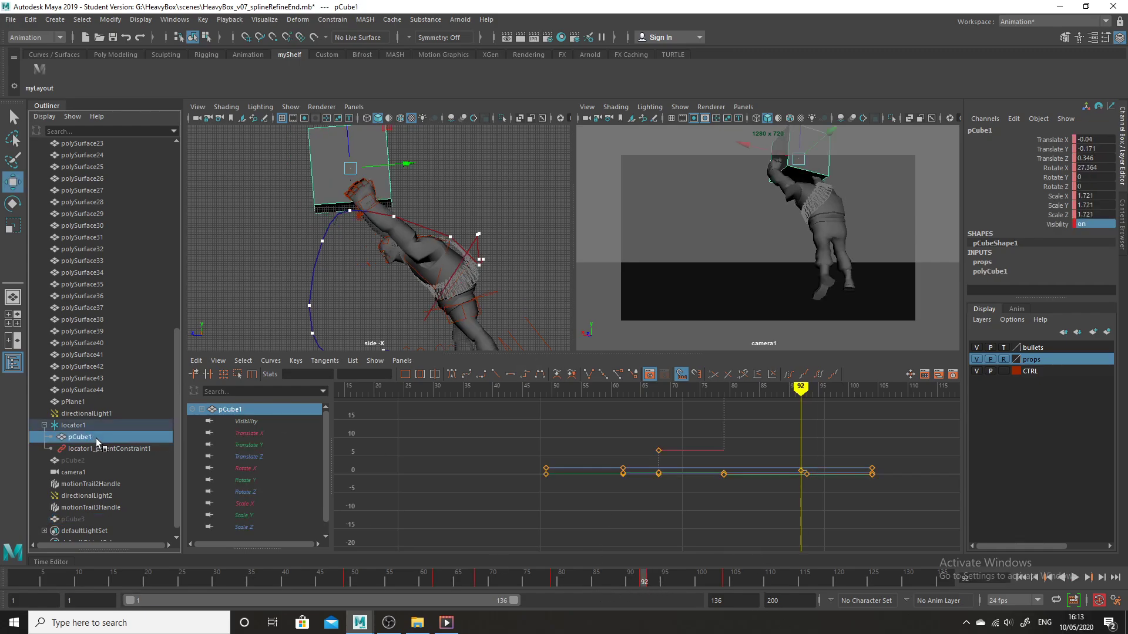
pyautogui.click(650, 583)
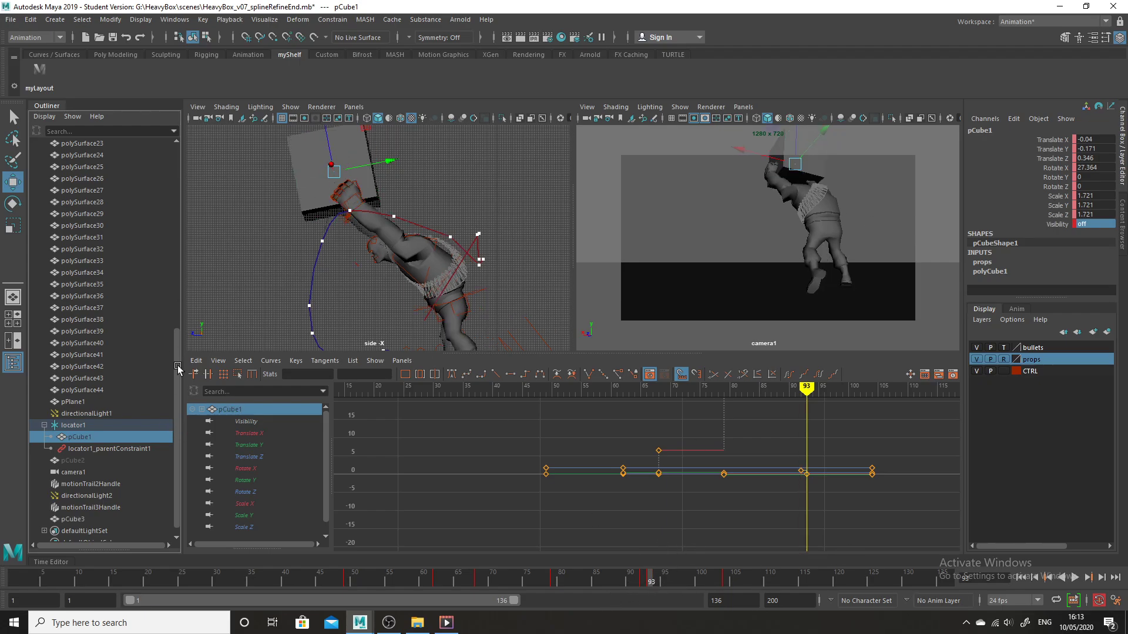
pyautogui.click(91, 519)
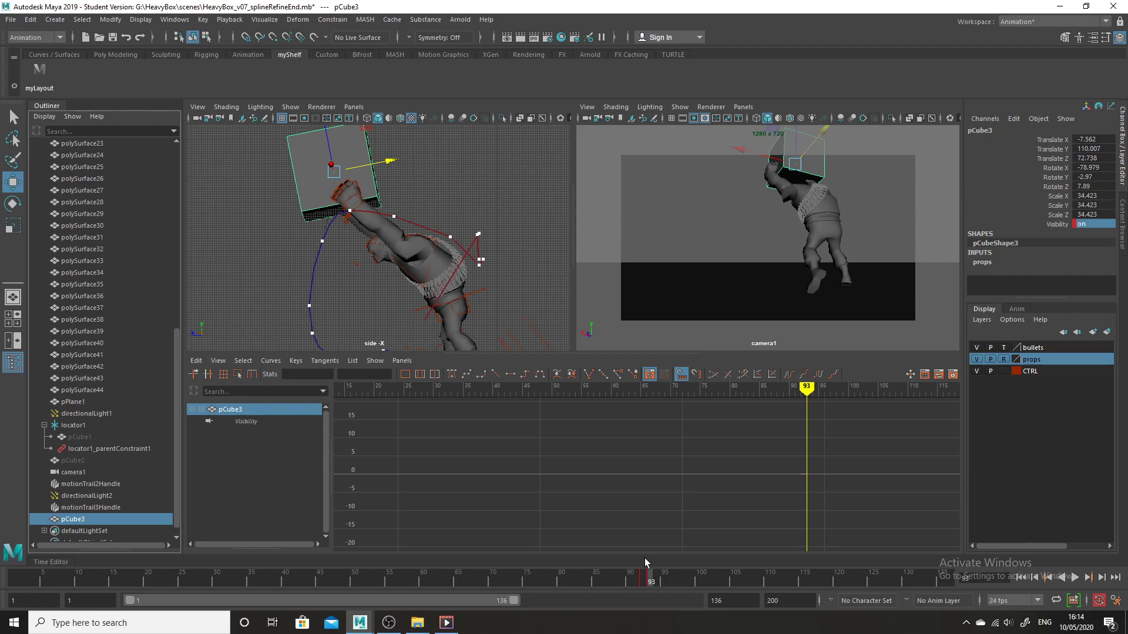
pyautogui.moveTo(651, 582); pyautogui.dragTo(368, 579)
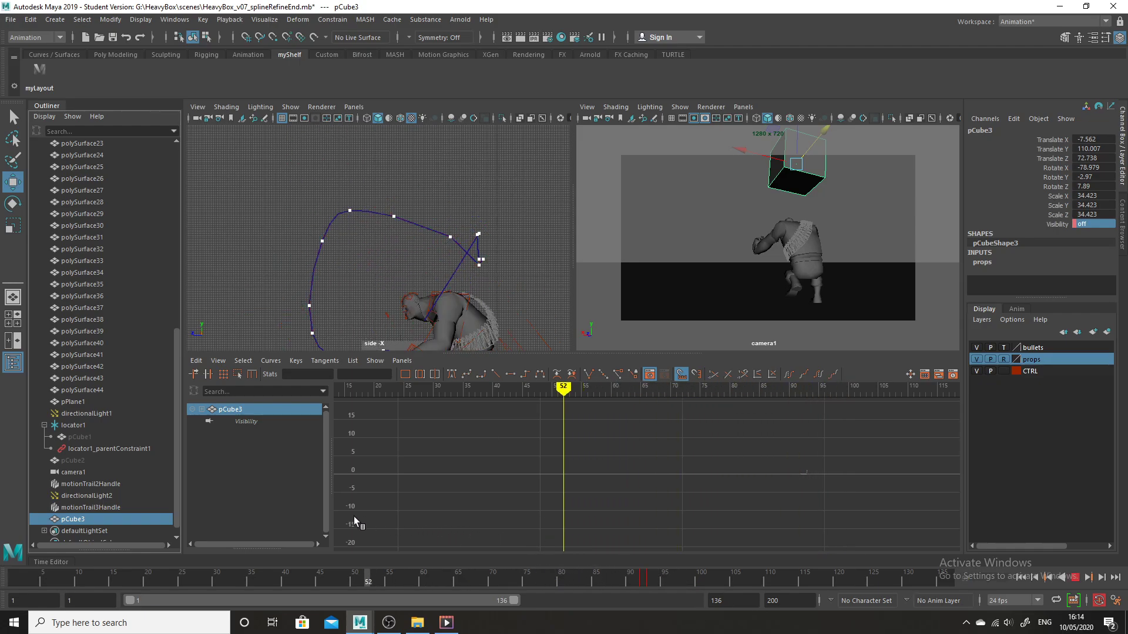
pyautogui.moveTo(354, 516)
pyautogui.mouseDown()
pyautogui.moveTo(354, 500)
pyautogui.moveTo(582, 530)
pyautogui.moveTo(642, 548)
pyautogui.moveTo(619, 573)
pyautogui.moveTo(671, 576)
pyautogui.moveTo(605, 565)
pyautogui.moveTo(675, 575)
pyautogui.moveTo(604, 567)
pyautogui.moveTo(672, 576)
pyautogui.moveTo(568, 584)
pyautogui.moveTo(671, 574)
pyautogui.moveTo(559, 550)
pyautogui.moveTo(676, 598)
pyautogui.mouseUp()
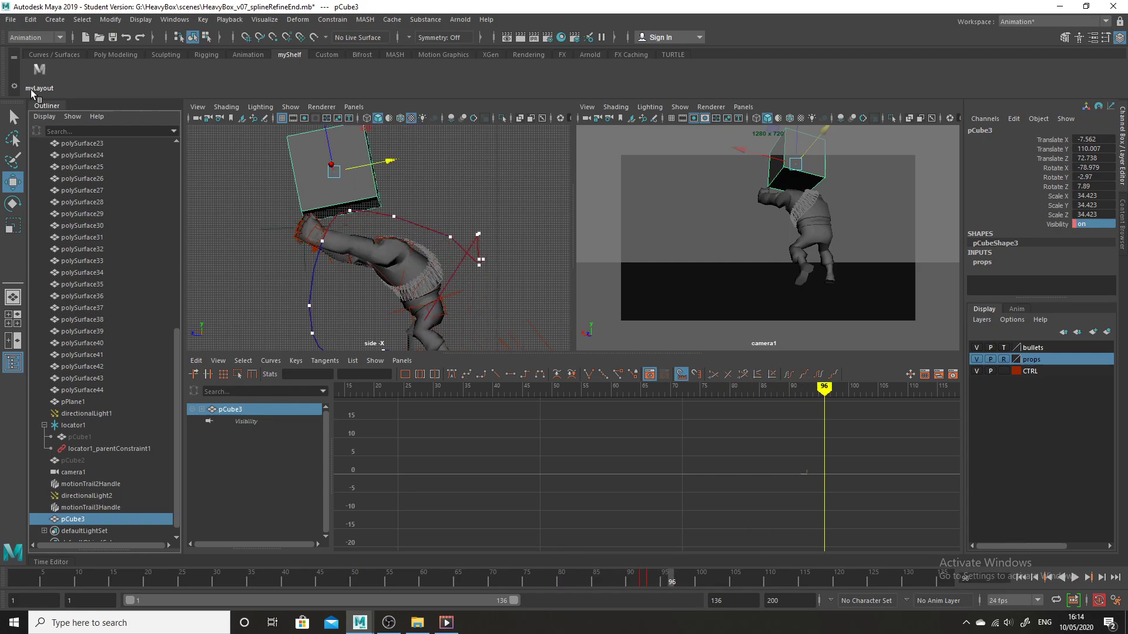
# Open the scene HeavyBox_v08_splineWholeAnim.mb from the HeavyBox project's scenes folder
pyautogui.click(10, 19)
pyautogui.click(43, 53)
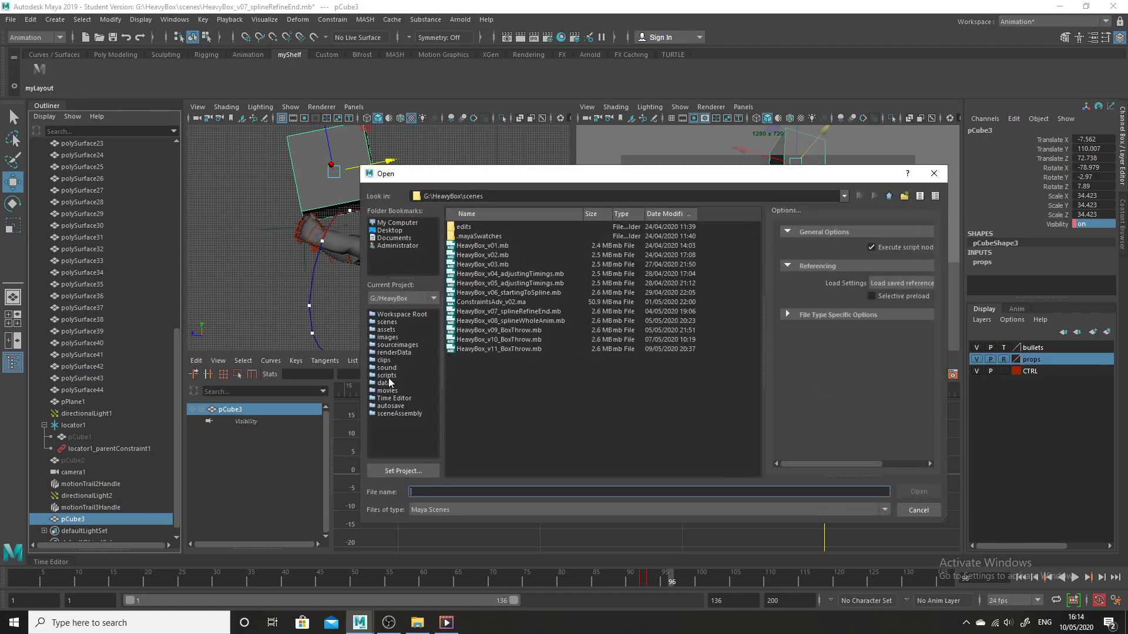
pyautogui.click(547, 321)
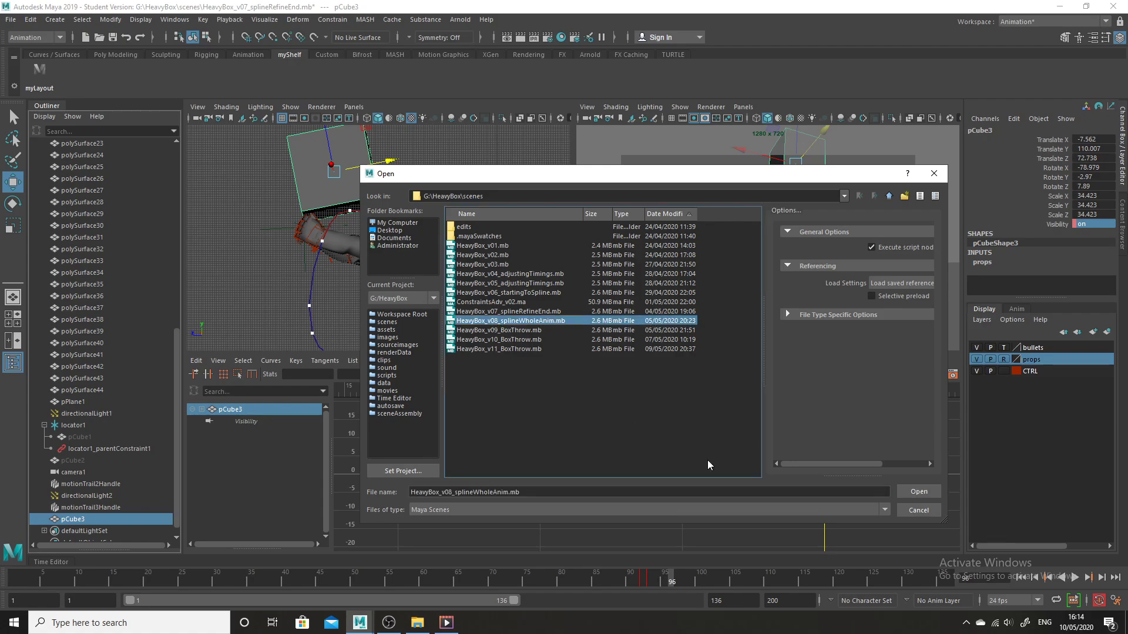
pyautogui.click(914, 493)
pyautogui.click(564, 314)
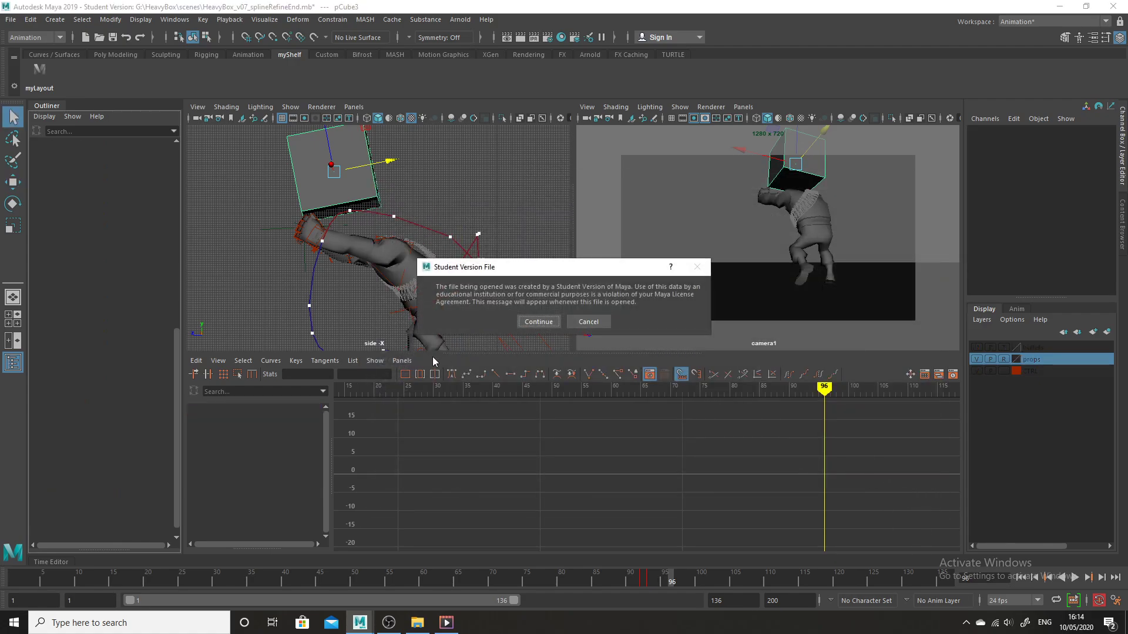
pyautogui.click(536, 319)
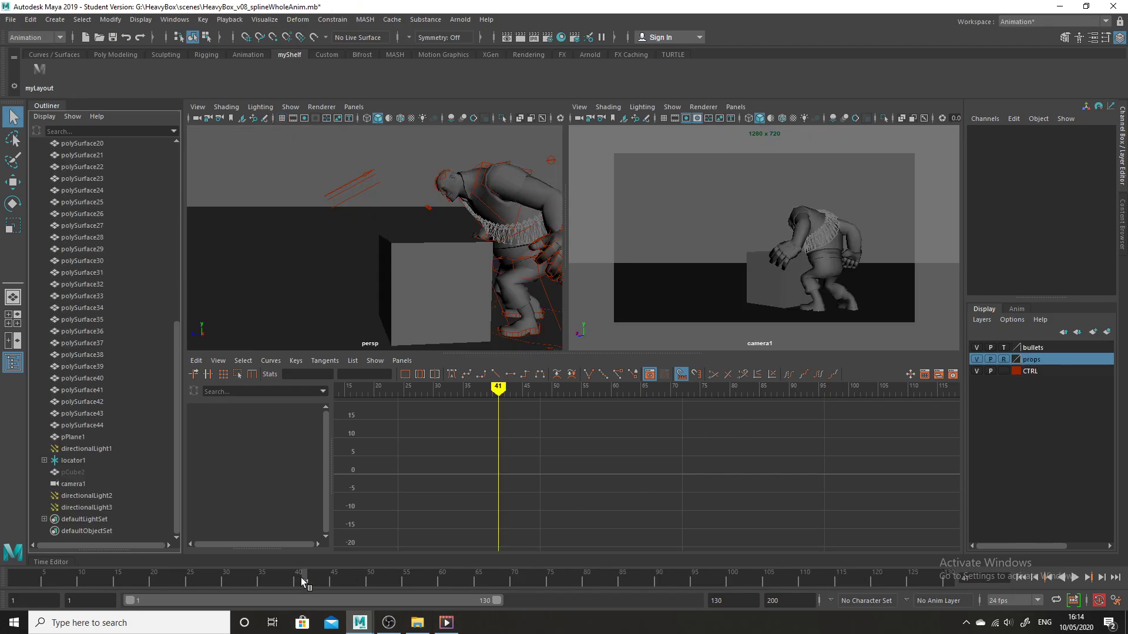
# Play the animation in the perspective view with both the character and the box framed
pyautogui.keyDown('alt'); pyautogui.moveTo(537, 288); pyautogui.dragTo(539, 292); pyautogui.keyUp('alt')
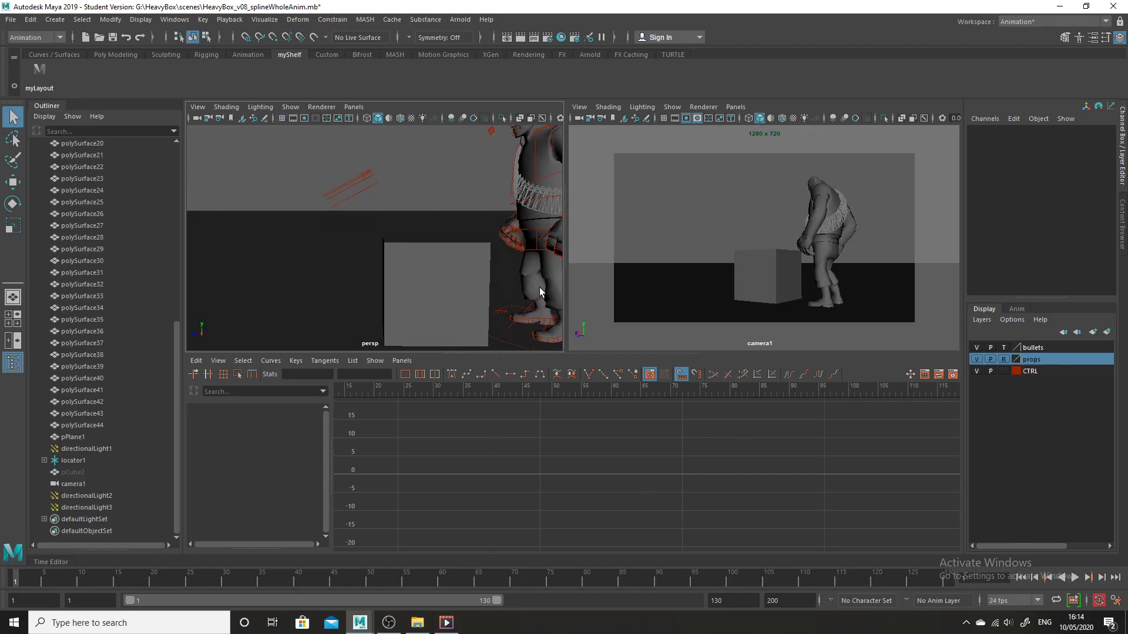
pyautogui.keyDown('alt'); pyautogui.moveTo(538, 292); pyautogui.dragTo(432, 262, button='right'); pyautogui.keyUp('alt')
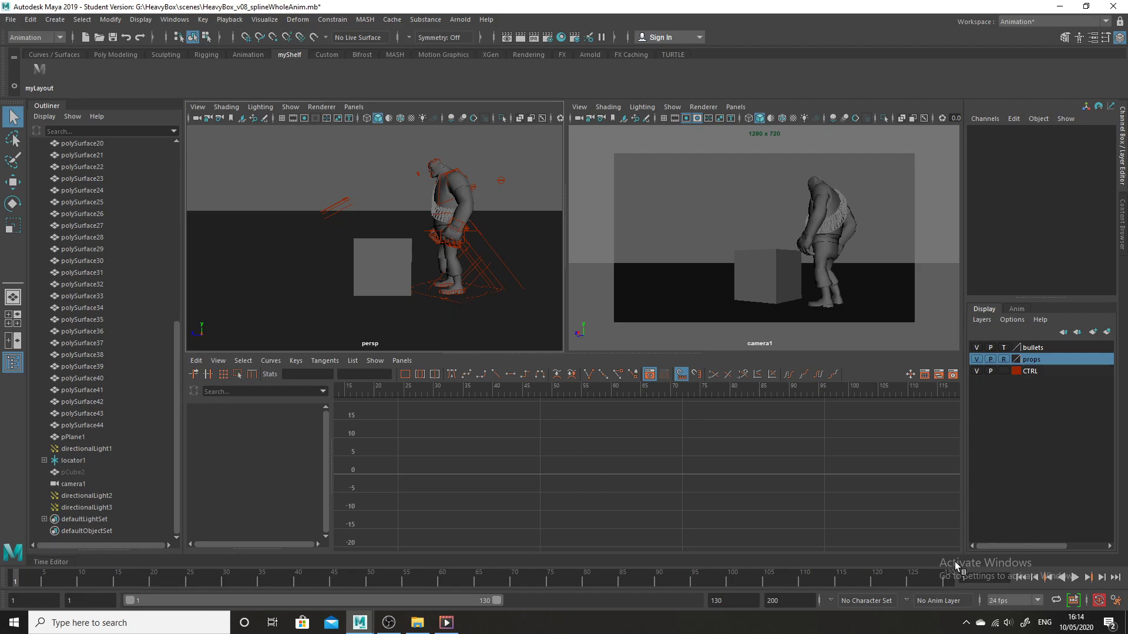
pyautogui.click(1076, 578)
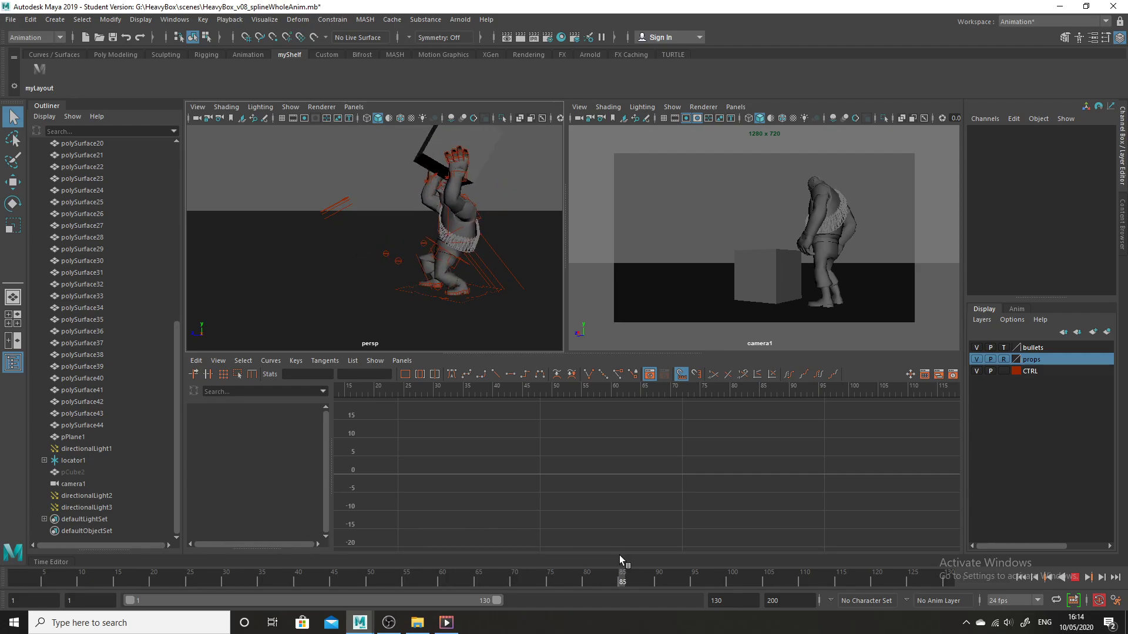
pyautogui.moveTo(674, 567); pyautogui.dragTo(666, 575)
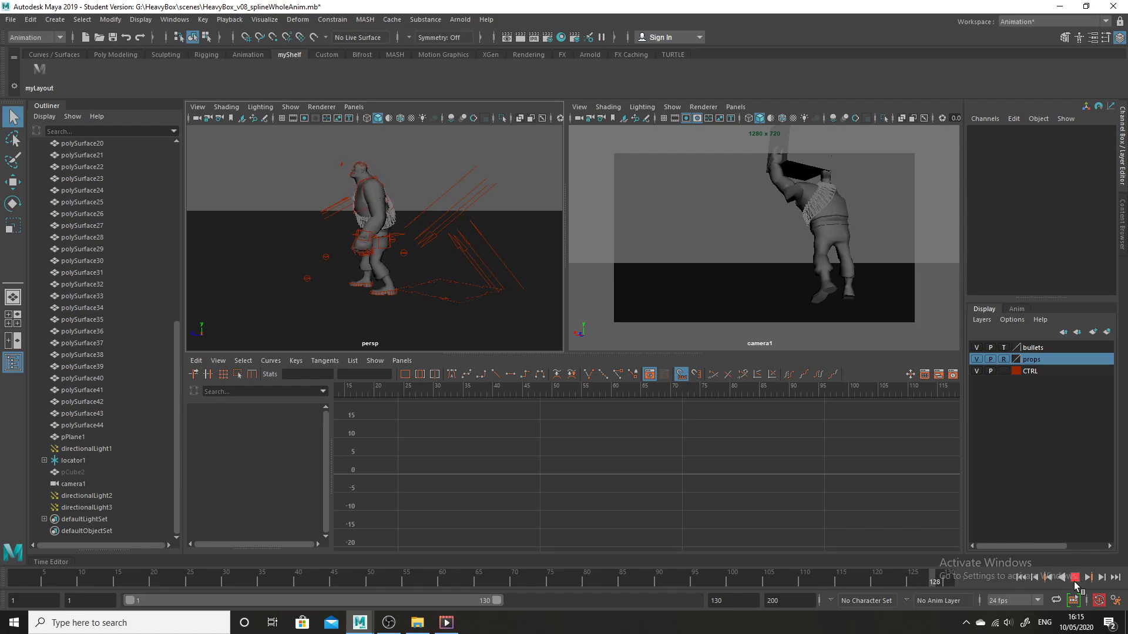
pyautogui.click(1075, 579)
pyautogui.keyDown('alt'); pyautogui.moveTo(515, 334); pyautogui.dragTo(494, 348, button='middle'); pyautogui.keyUp('alt')
pyautogui.moveTo(489, 329)
pyautogui.keyDown('alt'); pyautogui.mouseDown()
pyautogui.moveTo(478, 324)
pyautogui.moveTo(499, 329)
pyautogui.mouseUp(); pyautogui.keyUp('alt')
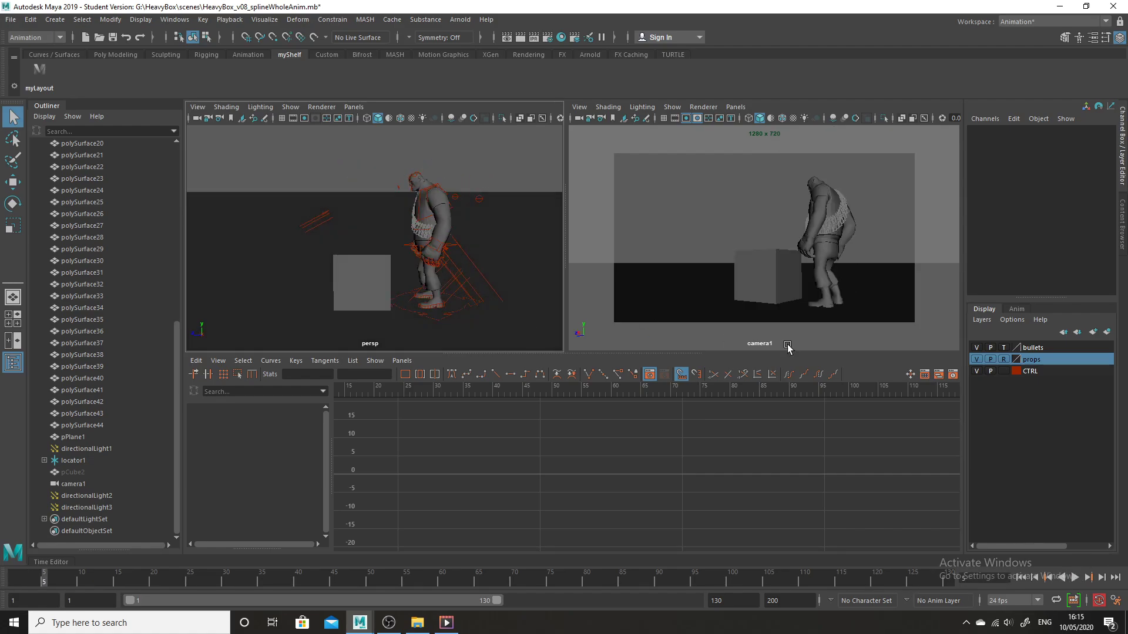
# Review the lift and throw through camera1 by scrubbing and playing the animation
pyautogui.click(854, 300)
pyautogui.moveTo(613, 578); pyautogui.dragTo(10, 536)
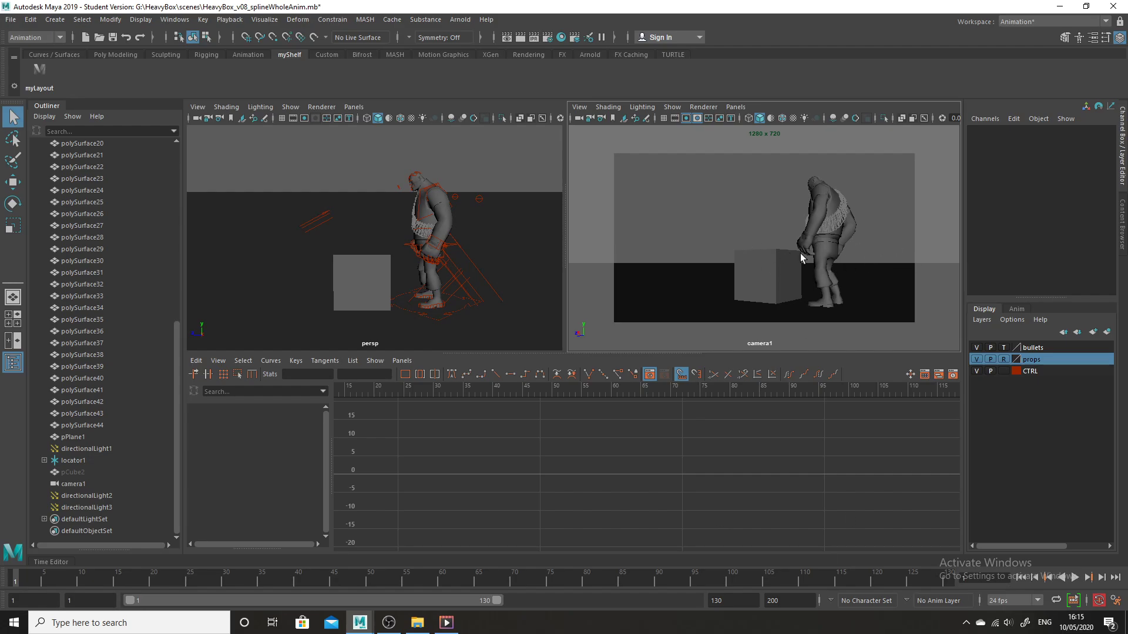
pyautogui.moveTo(826, 581); pyautogui.dragTo(9, 547)
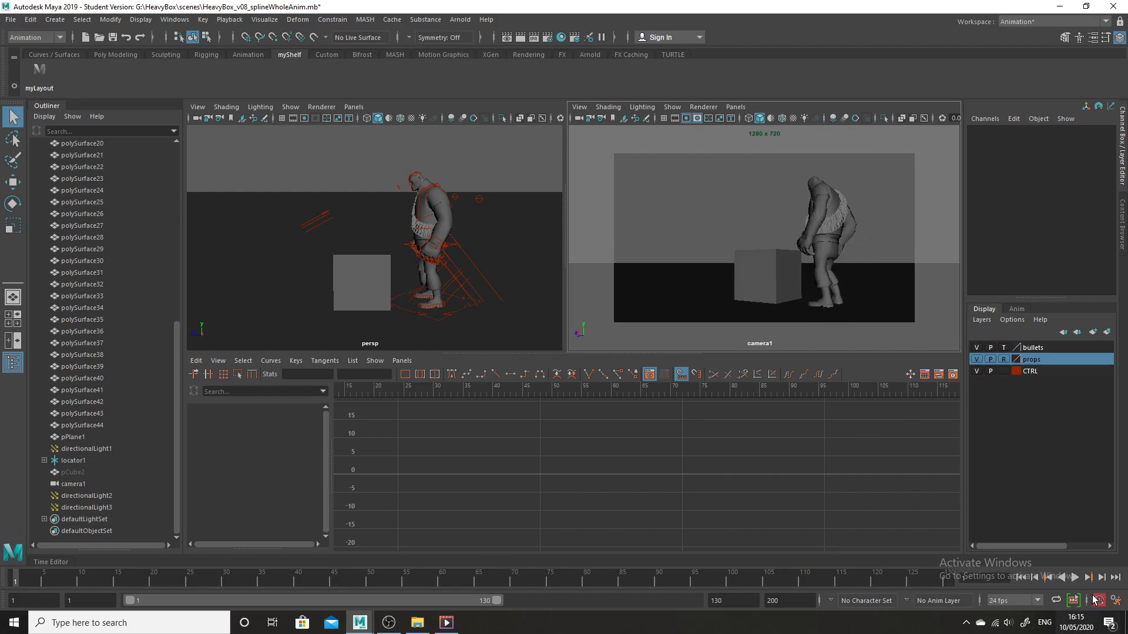
pyautogui.click(1076, 578)
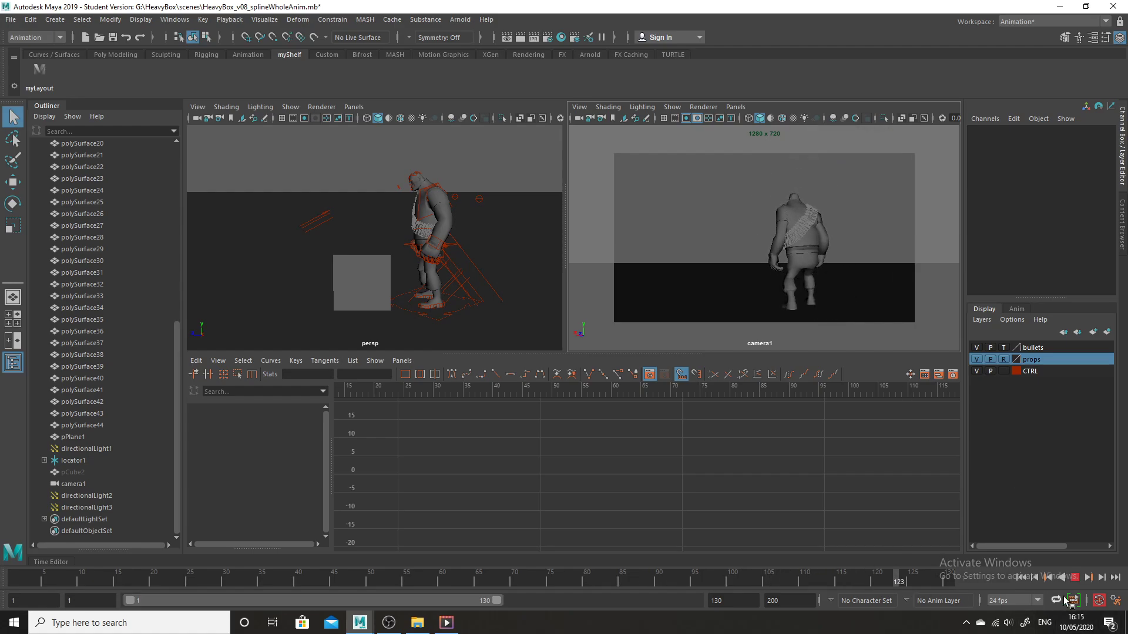
pyautogui.click(1076, 579)
pyautogui.hotkey('alt', 'v')
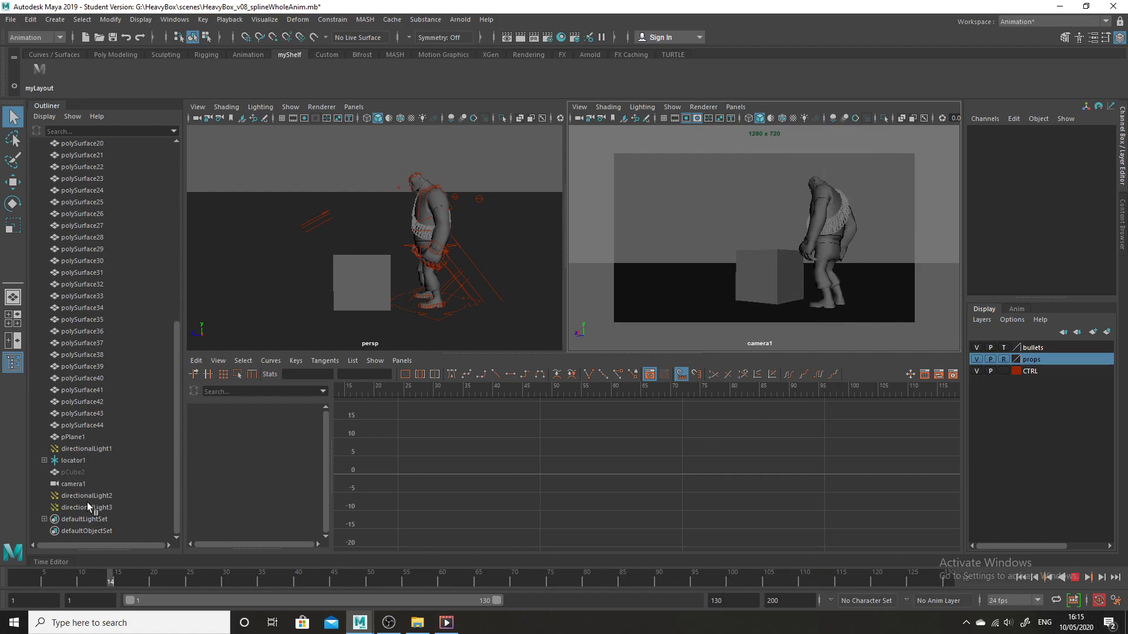
pyautogui.moveTo(510, 555)
pyautogui.mouseDown()
pyautogui.moveTo(257, 495)
pyautogui.moveTo(507, 522)
pyautogui.mouseUp()
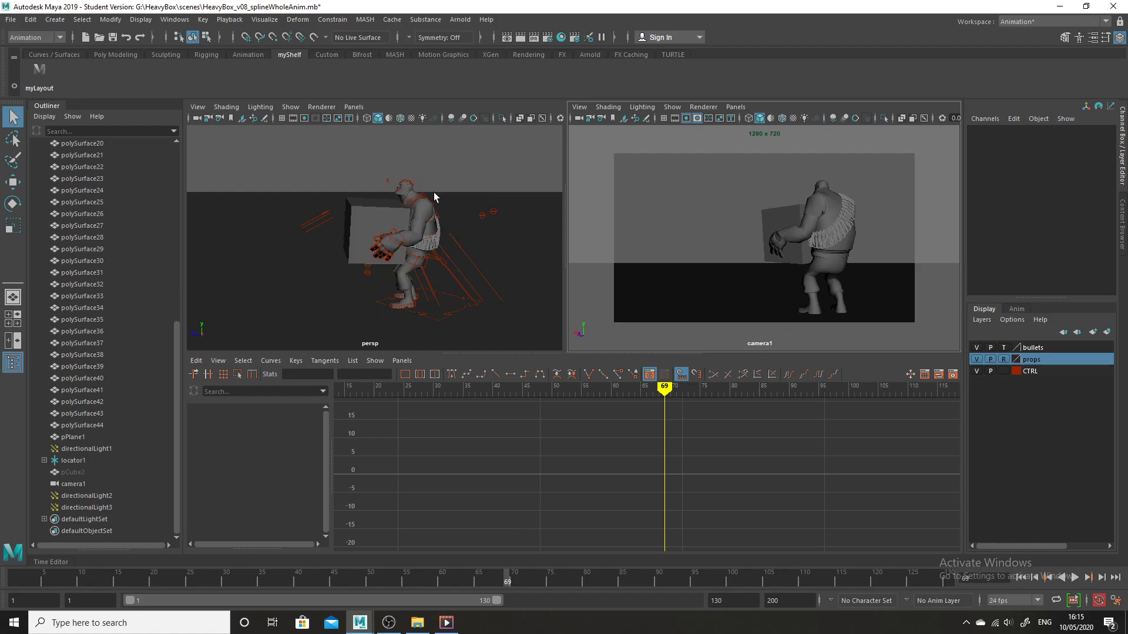
# Inspect the box and hands from several angles in the perspective view while scrubbing between frame 8 and frame 92
pyautogui.keyDown('alt'); pyautogui.moveTo(462, 235); pyautogui.dragTo(372, 243); pyautogui.keyUp('alt')
pyautogui.keyDown('alt'); pyautogui.moveTo(373, 243); pyautogui.dragTo(396, 274, button='right'); pyautogui.keyUp('alt')
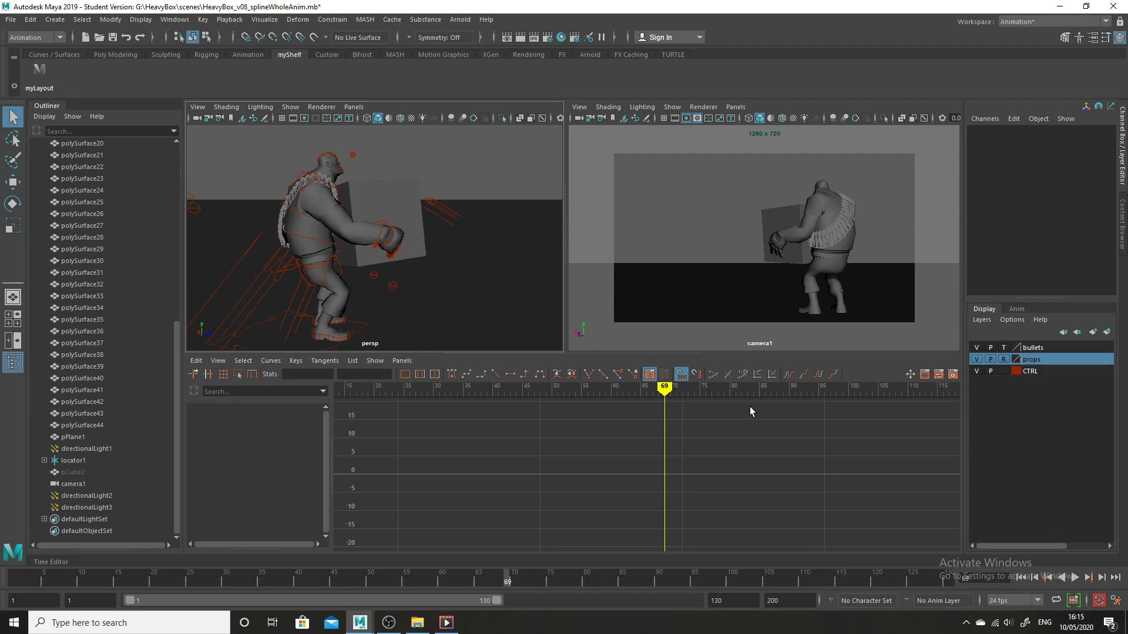
pyautogui.moveTo(497, 578); pyautogui.dragTo(447, 425)
pyautogui.moveTo(319, 578); pyautogui.dragTo(66, 500)
pyautogui.keyDown('alt'); pyautogui.moveTo(386, 243); pyautogui.dragTo(369, 295); pyautogui.keyUp('alt')
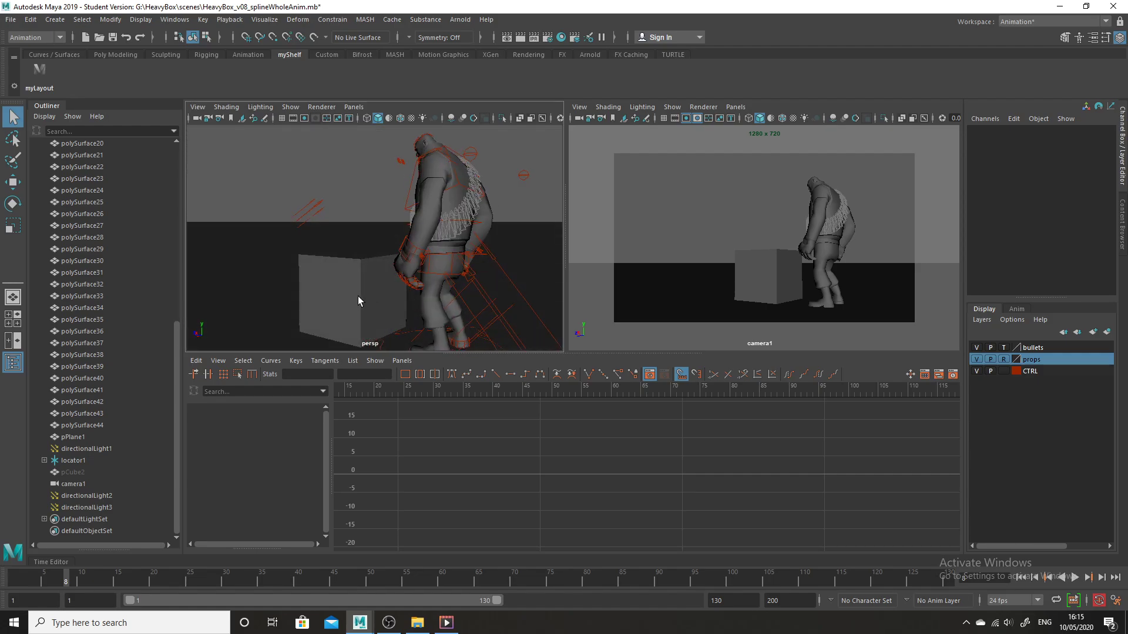
pyautogui.keyDown('alt'); pyautogui.moveTo(427, 224); pyautogui.dragTo(480, 253); pyautogui.keyUp('alt')
pyautogui.moveTo(403, 575); pyautogui.dragTo(674, 558)
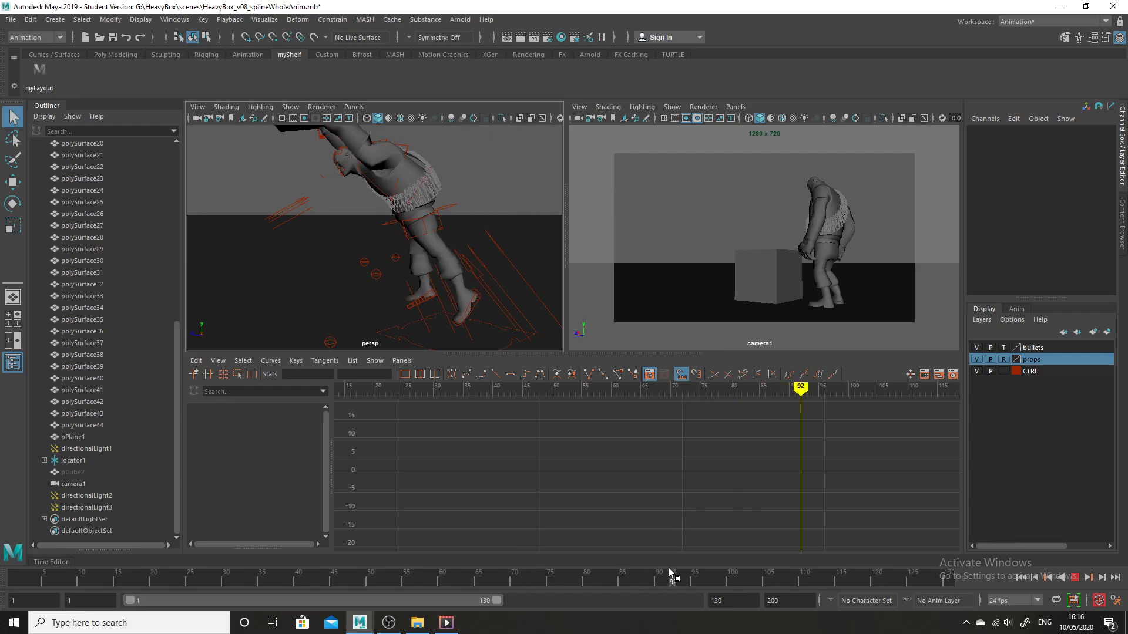
pyautogui.keyDown('alt'); pyautogui.moveTo(484, 284); pyautogui.dragTo(378, 235); pyautogui.keyUp('alt')
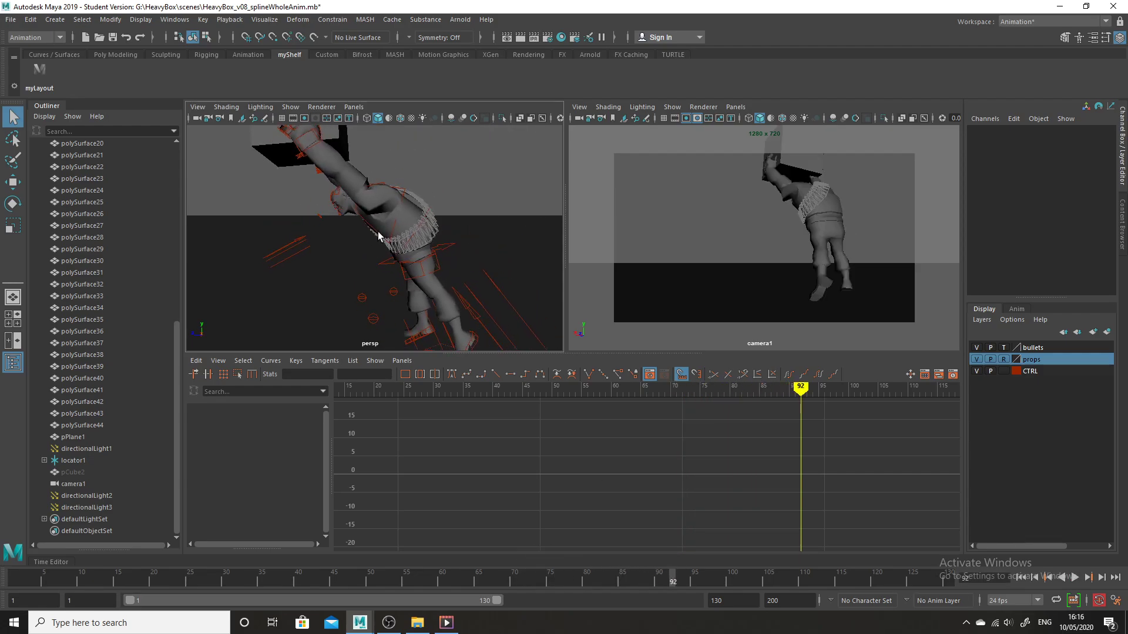
# Compare the visibility keys of pCube2 and pCube1 across frames 92, 93 and 94
pyautogui.click(73, 473)
pyautogui.click(44, 460)
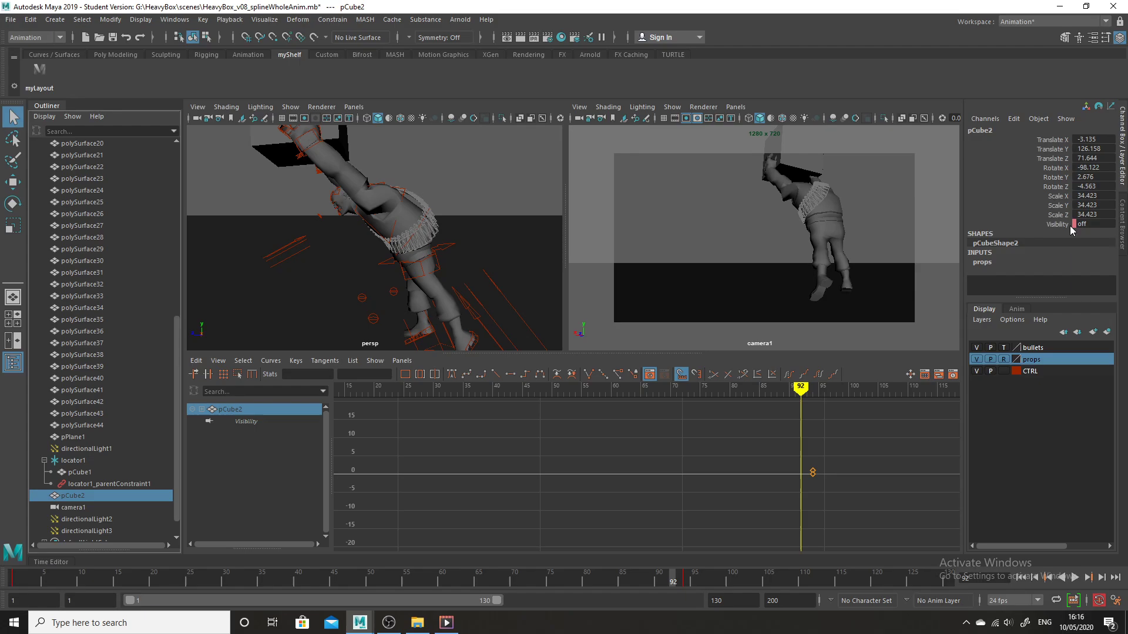
pyautogui.click(683, 585)
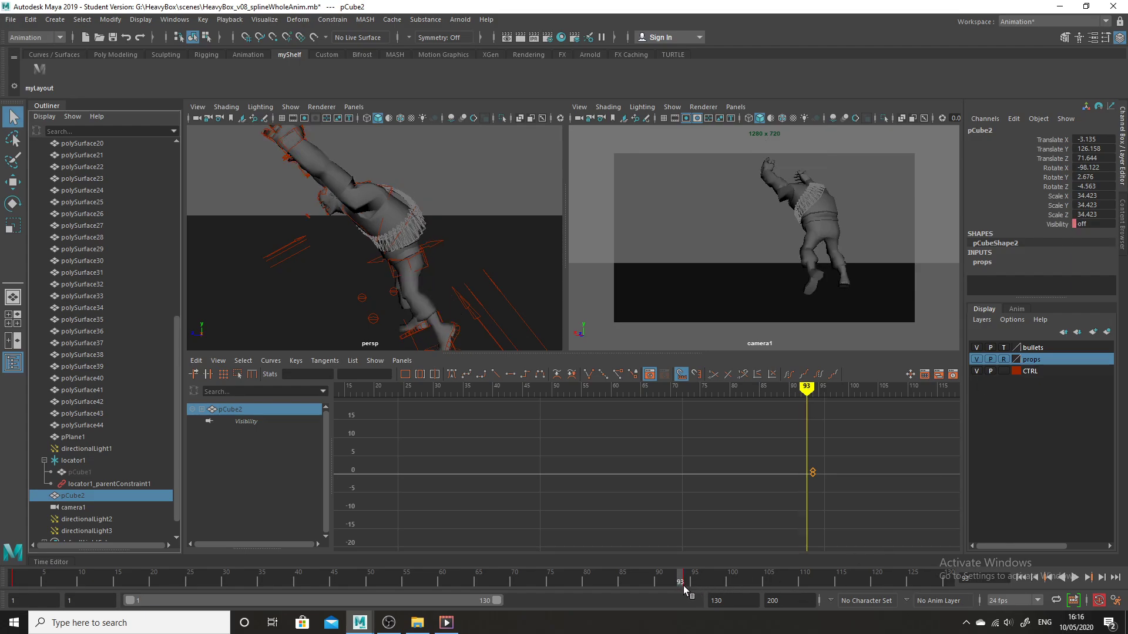
pyautogui.click(685, 582)
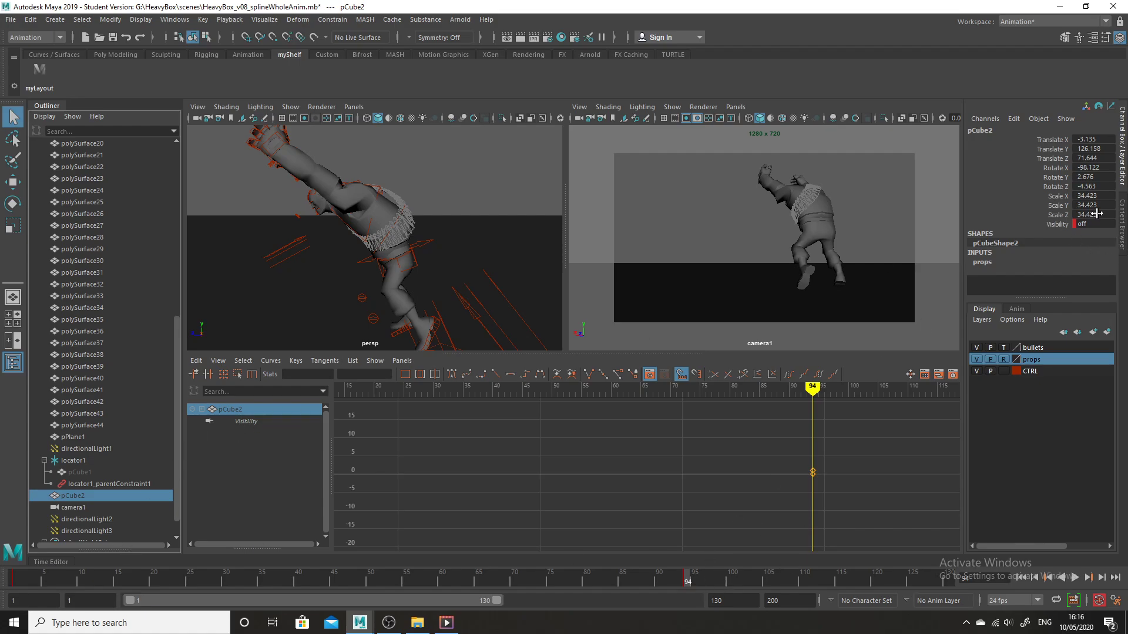
pyautogui.click(83, 473)
pyautogui.click(680, 582)
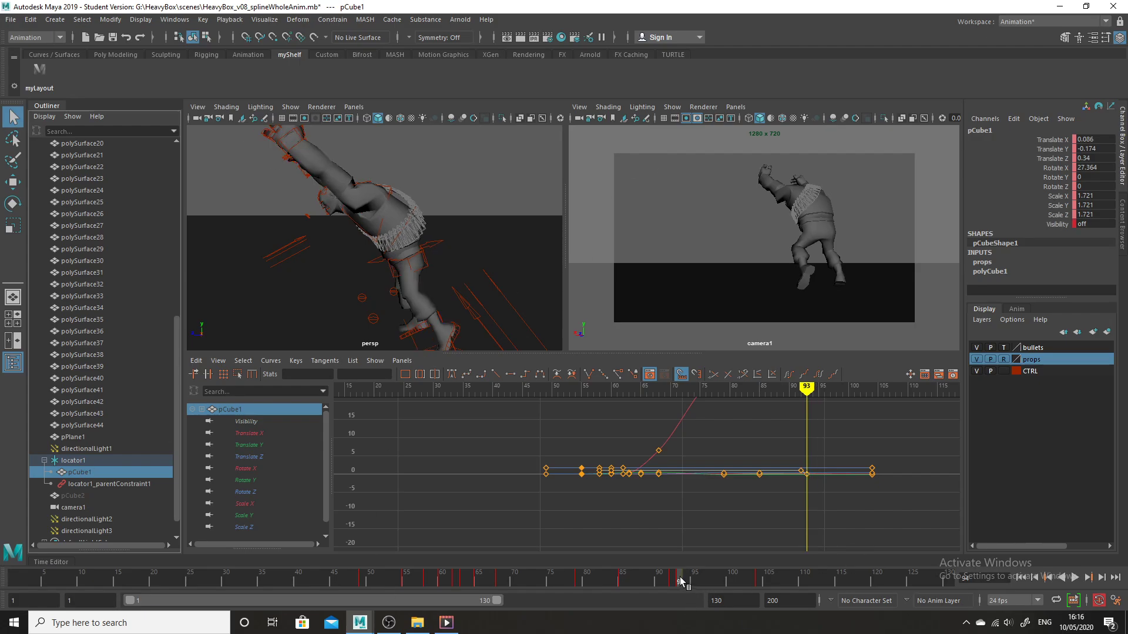
pyautogui.click(674, 581)
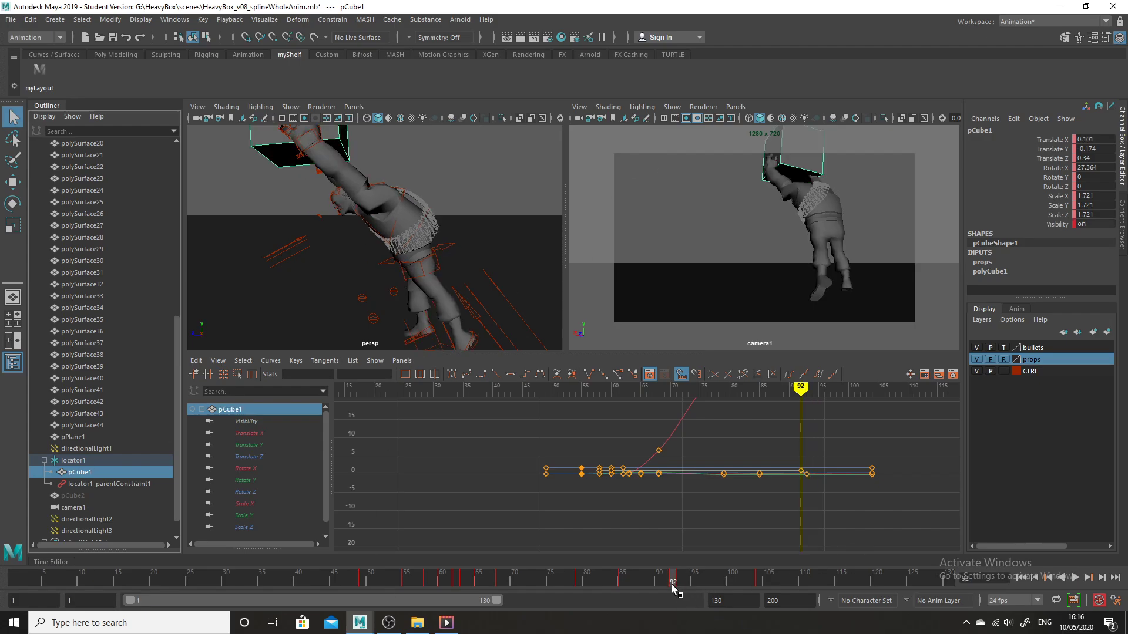
pyautogui.click(680, 582)
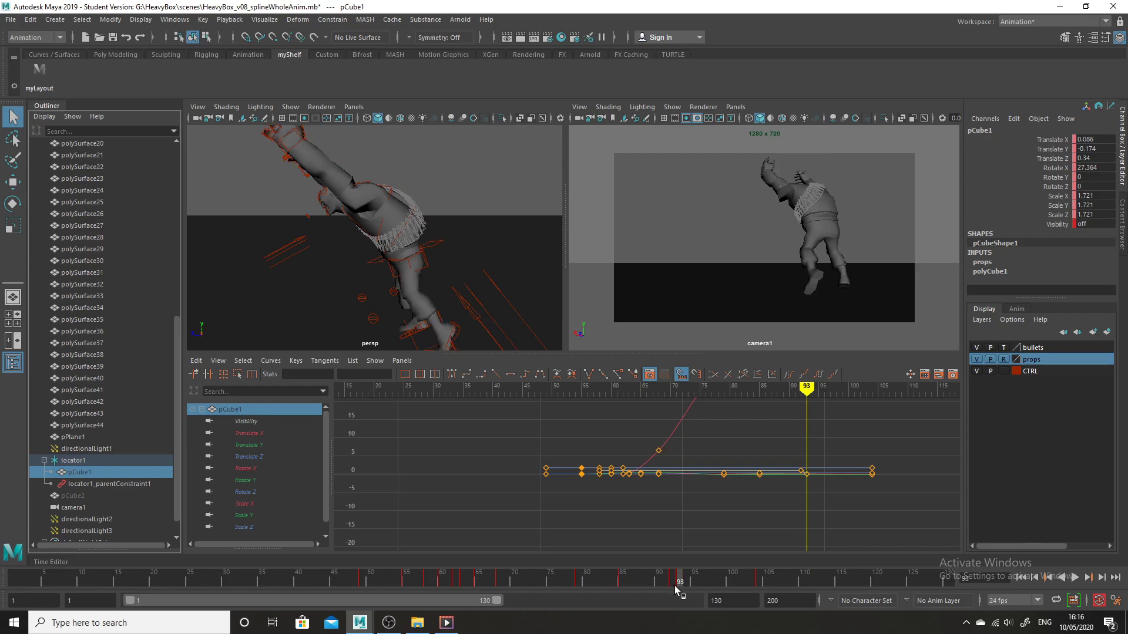
# Turn on pCube2's visibility at frame 93 and check the swap against frame 92
pyautogui.click(79, 497)
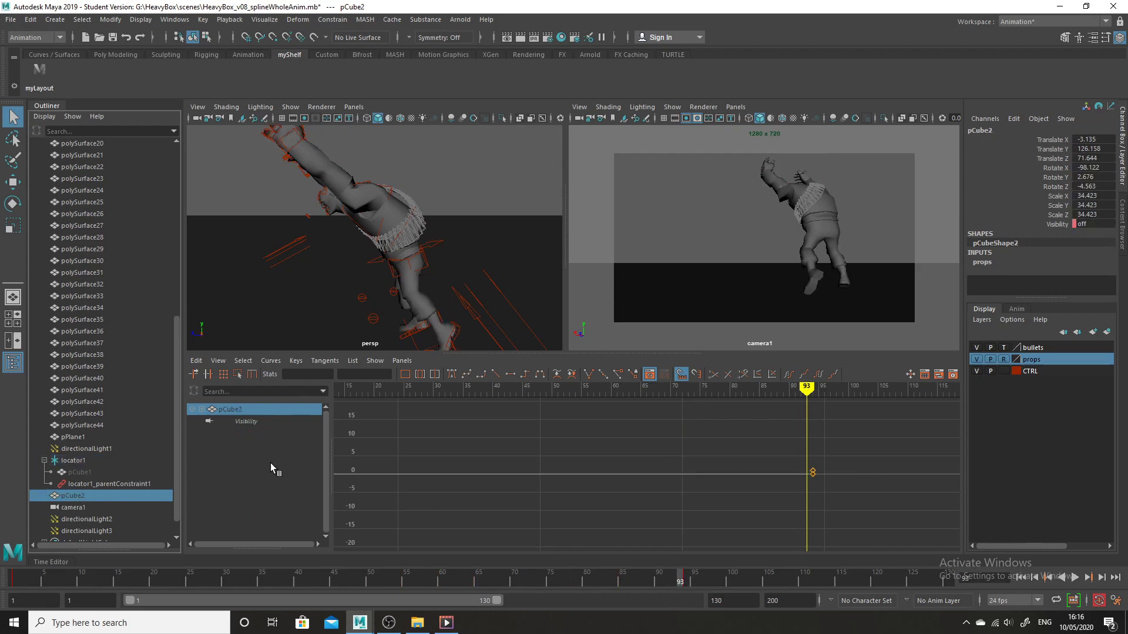
pyautogui.click(1094, 225)
pyautogui.press('Return')
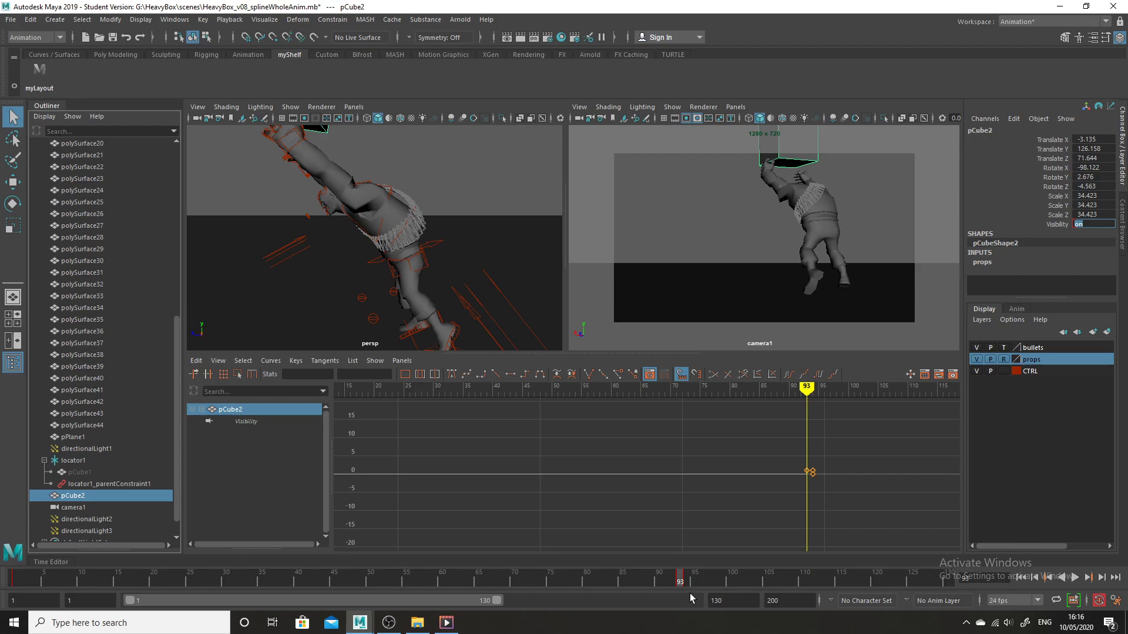
pyautogui.click(675, 582)
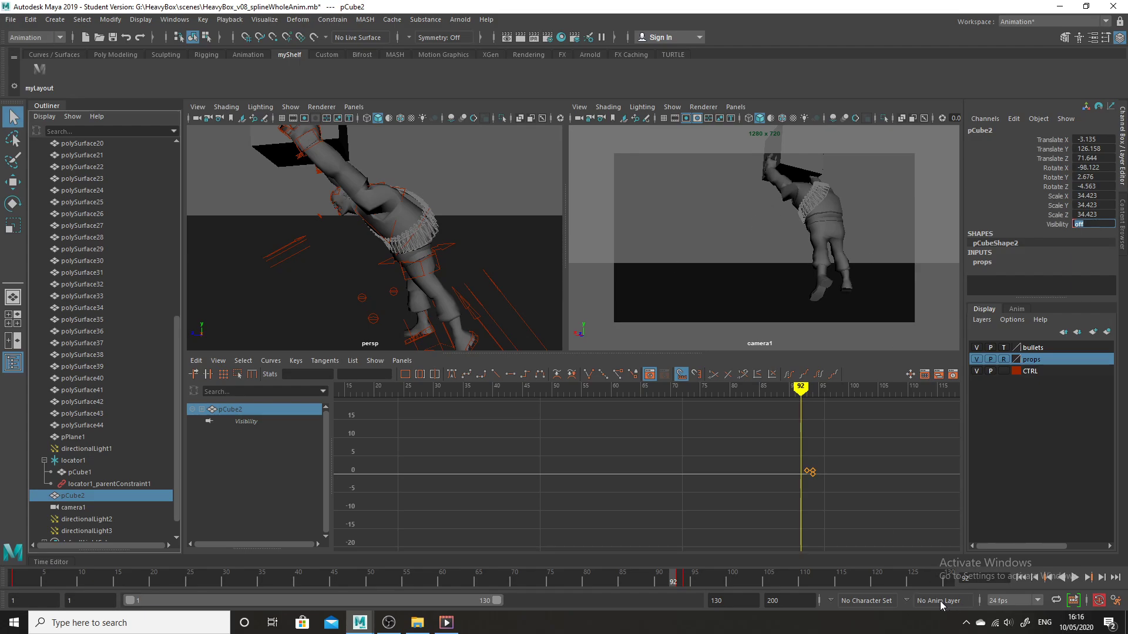
pyautogui.click(677, 580)
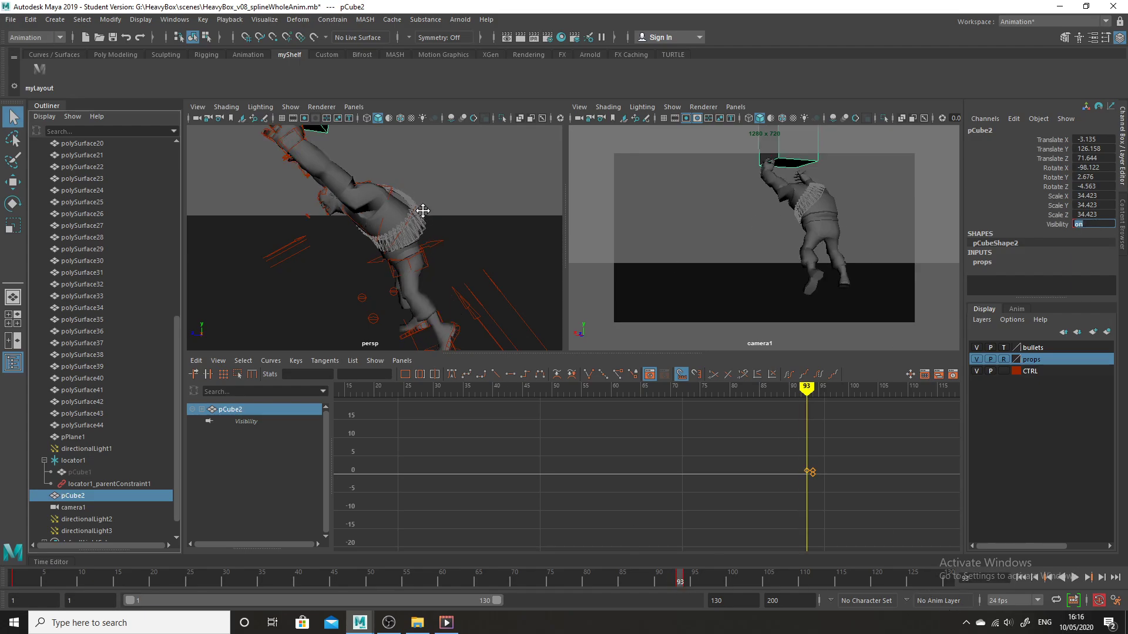
# Make pCube2 visible at frame 92 and line it up with the hand-held box, at Rotate X -82.59 and Translate Y 115.685
pyautogui.keyDown('alt'); pyautogui.moveTo(423, 211); pyautogui.dragTo(517, 272, button='middle'); pyautogui.keyUp('alt')
pyautogui.keyDown('alt'); pyautogui.moveTo(516, 272); pyautogui.dragTo(442, 268, button='right'); pyautogui.keyUp('alt')
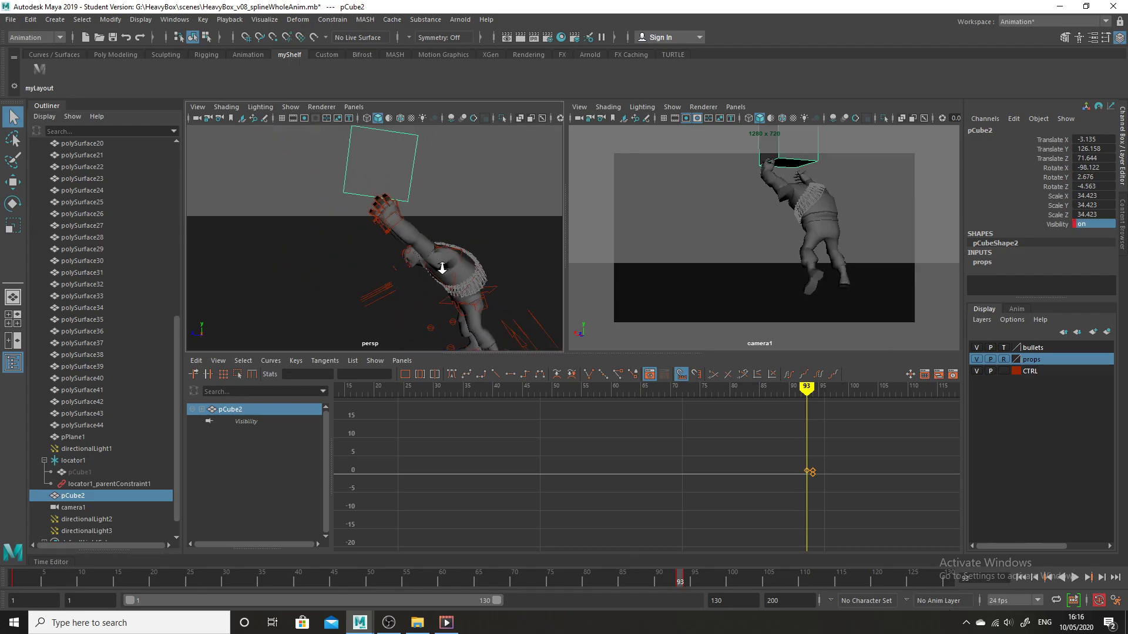
pyautogui.click(673, 582)
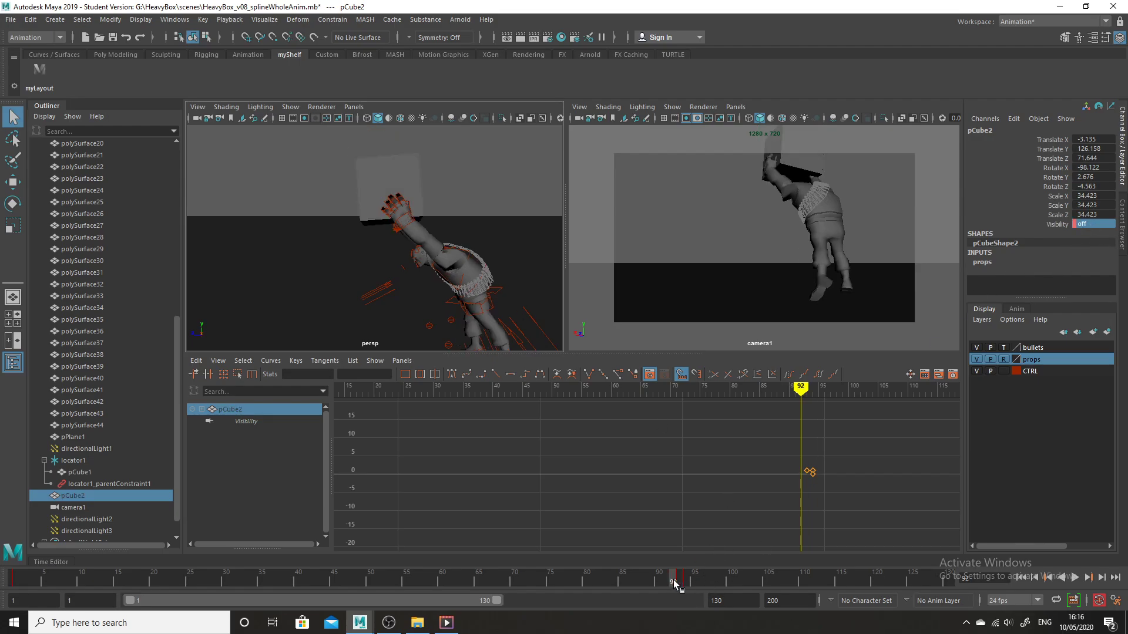
pyautogui.doubleClick(1094, 225)
pyautogui.press('Return')
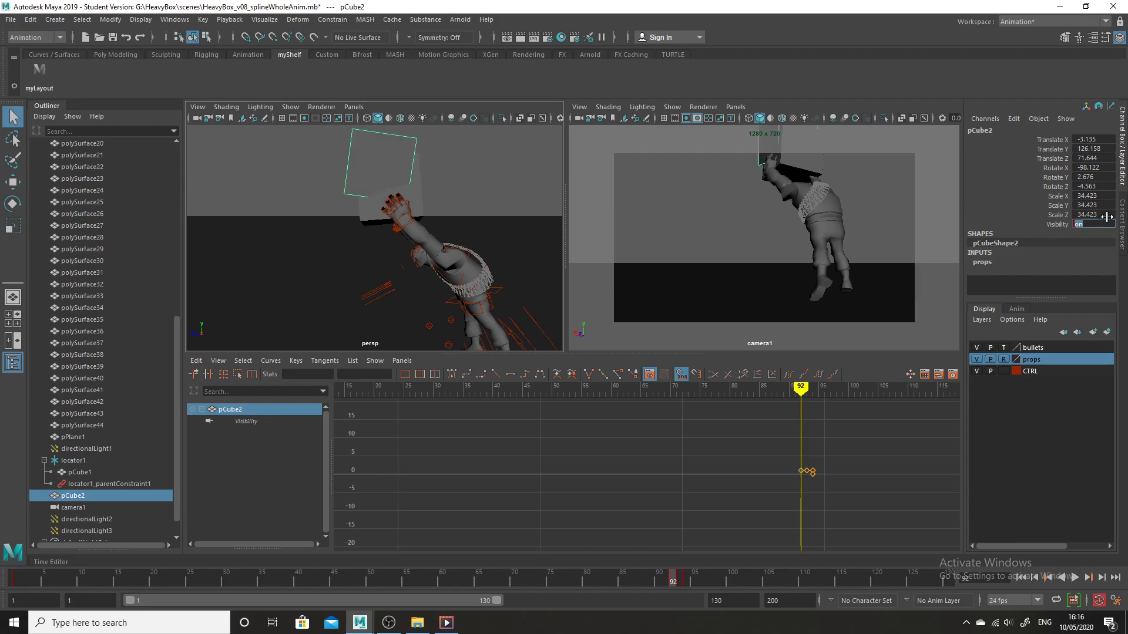
pyautogui.click(12, 204)
pyautogui.moveTo(412, 210); pyautogui.dragTo(419, 198)
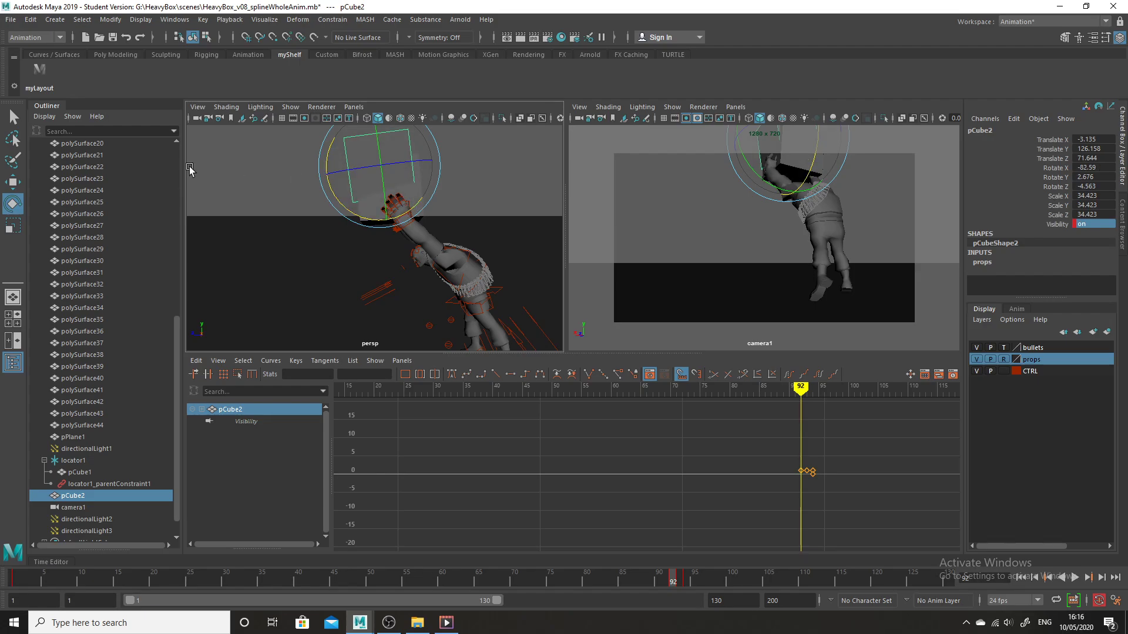
pyautogui.click(12, 182)
pyautogui.moveTo(376, 146); pyautogui.dragTo(374, 165)
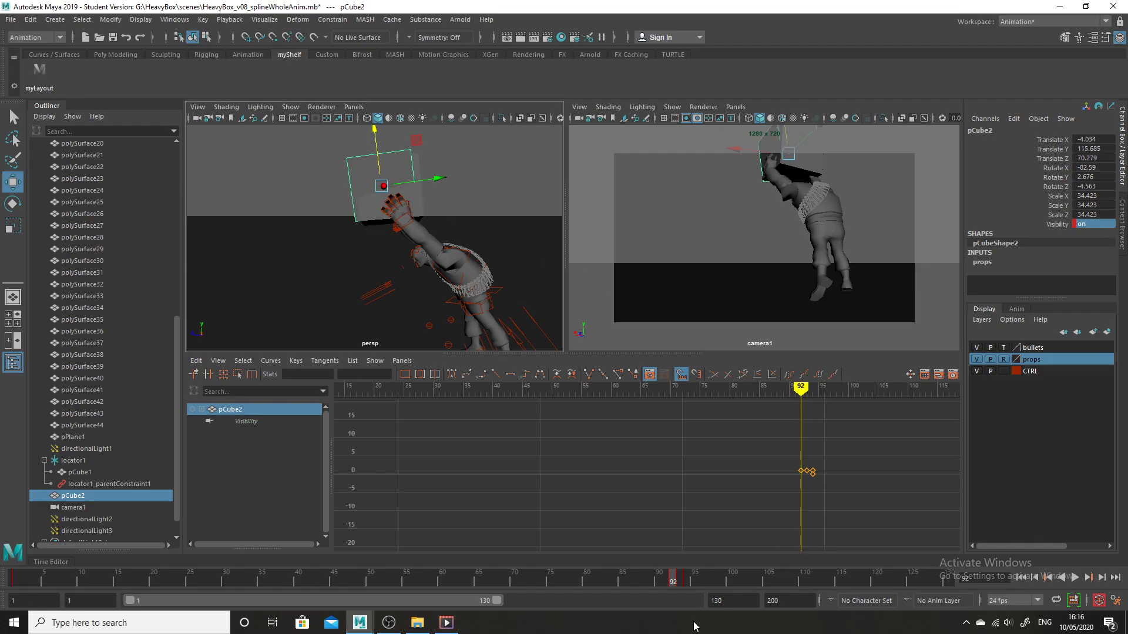
# Set pCube2's visibility back to off at frame 92
pyautogui.moveTo(675, 579); pyautogui.dragTo(674, 582)
pyautogui.doubleClick(1108, 226)
pyautogui.write('0')
pyautogui.press('Return')
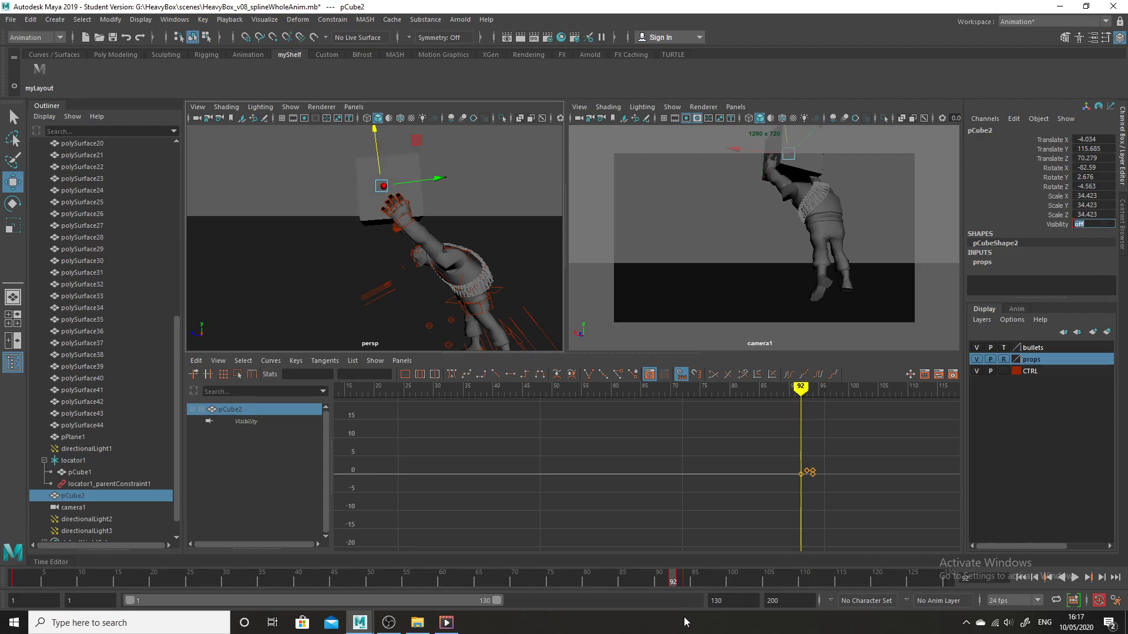
# At frame 93, move pCube2 to Translate Z 80.597 and rotate it to Rotate X -75.935, and scrub back over the release
pyautogui.click(679, 582)
pyautogui.moveTo(439, 177); pyautogui.dragTo(413, 177)
pyautogui.click(12, 204)
pyautogui.click(645, 575)
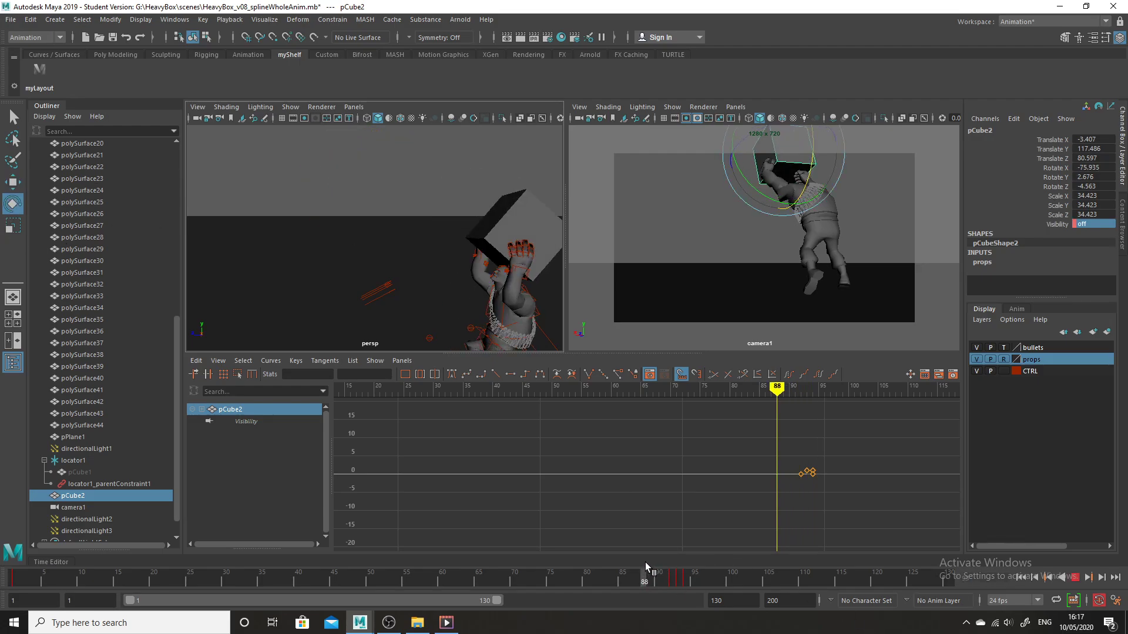
# Scrub across the release at frame 93 and set pCube2's visibility to on at frame 94
pyautogui.moveTo(645, 572); pyautogui.dragTo(680, 576)
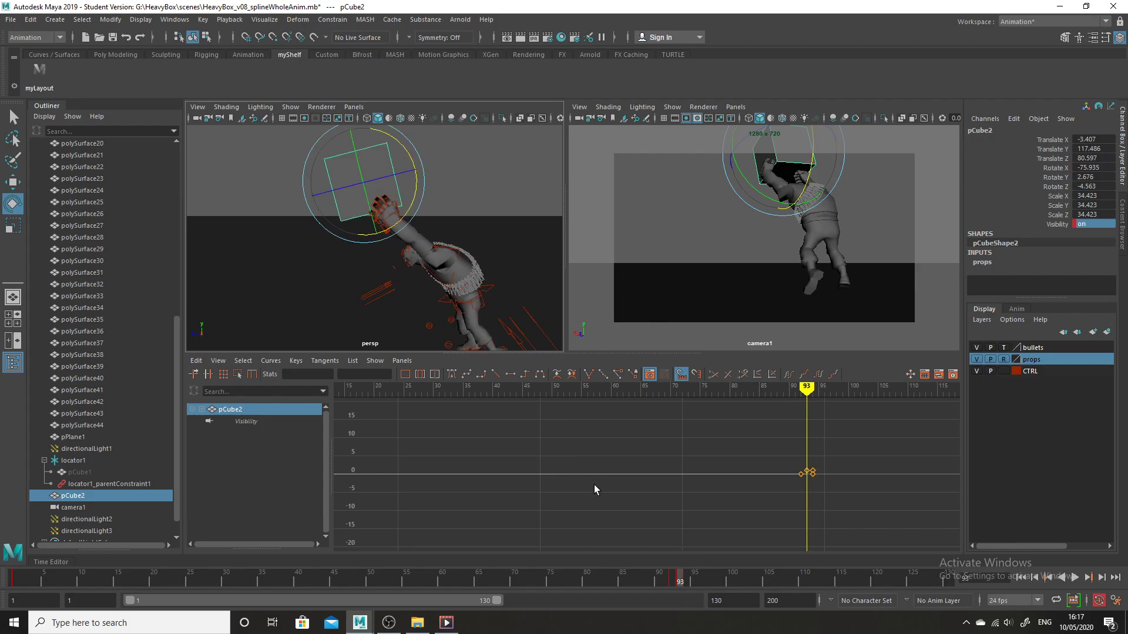
pyautogui.moveTo(683, 583)
pyautogui.mouseDown()
pyautogui.moveTo(650, 581)
pyautogui.moveTo(679, 582)
pyautogui.mouseUp()
pyautogui.keyDown('alt'); pyautogui.moveTo(453, 226); pyautogui.dragTo(450, 287); pyautogui.keyUp('alt')
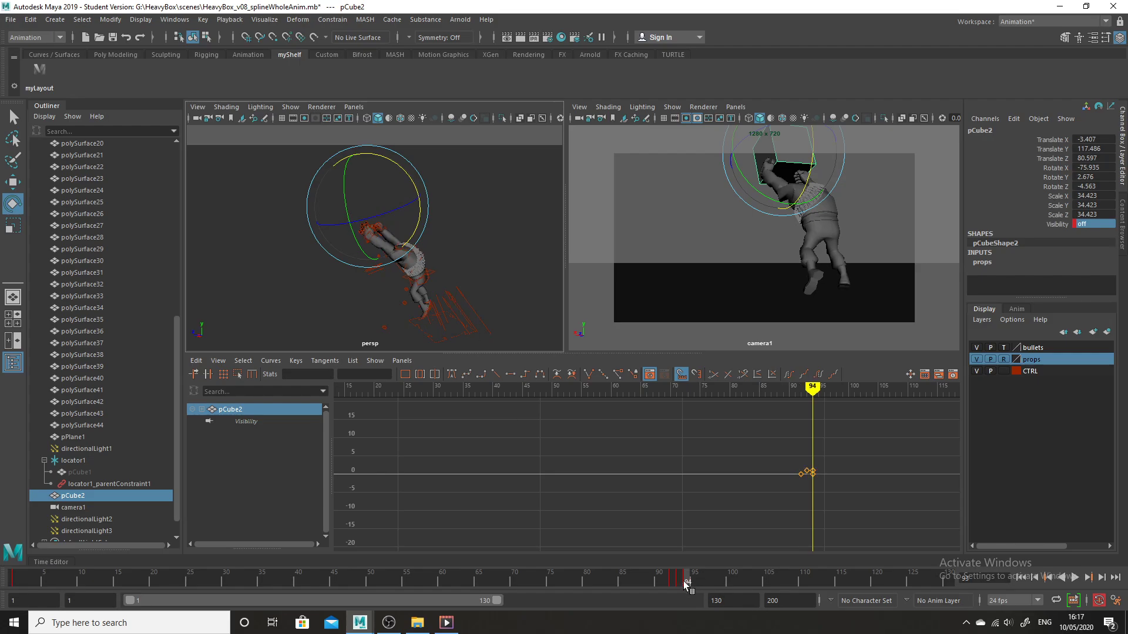
pyautogui.moveTo(688, 580)
pyautogui.mouseDown()
pyautogui.moveTo(802, 589)
pyautogui.moveTo(680, 575)
pyautogui.mouseUp()
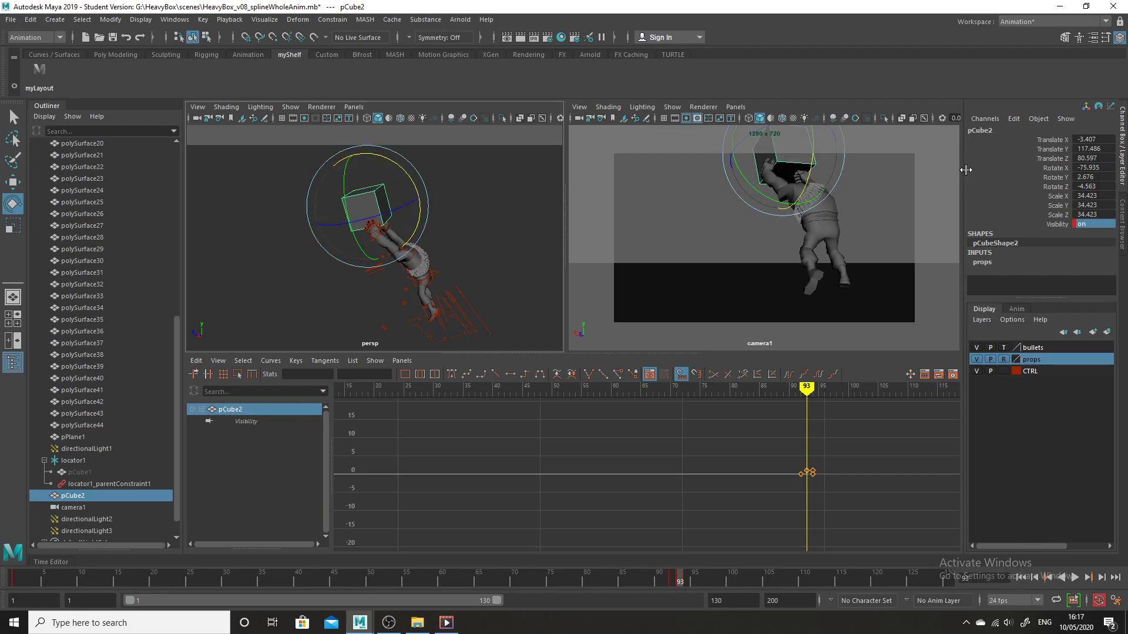
pyautogui.click(688, 580)
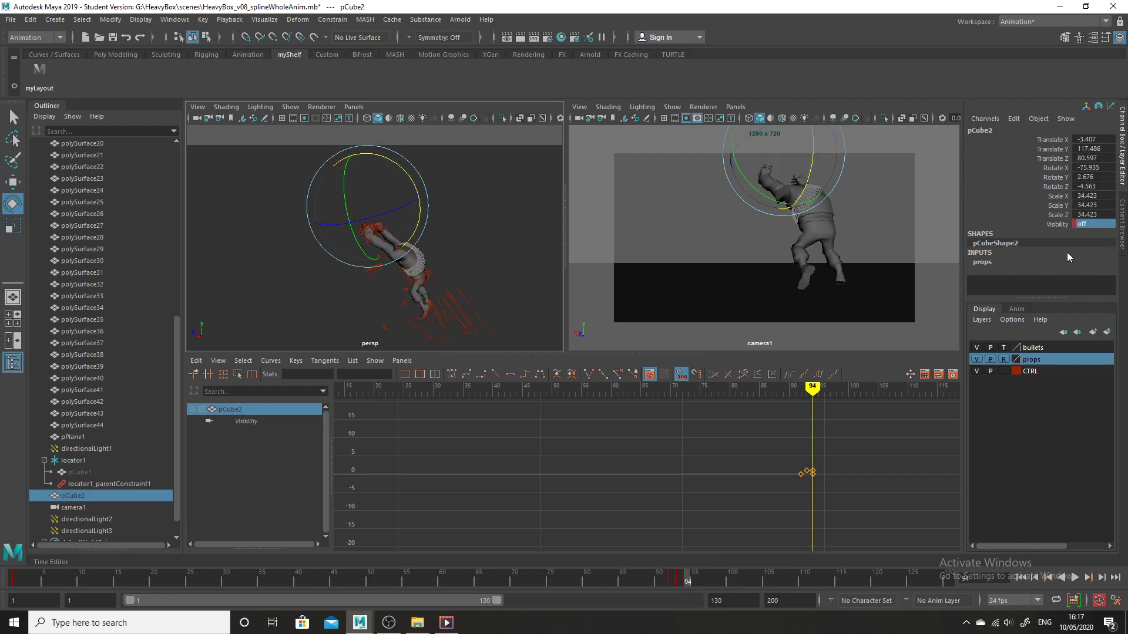
pyautogui.click(1095, 224)
pyautogui.doubleClick(1087, 225)
pyautogui.write('1')
pyautogui.press('Return')
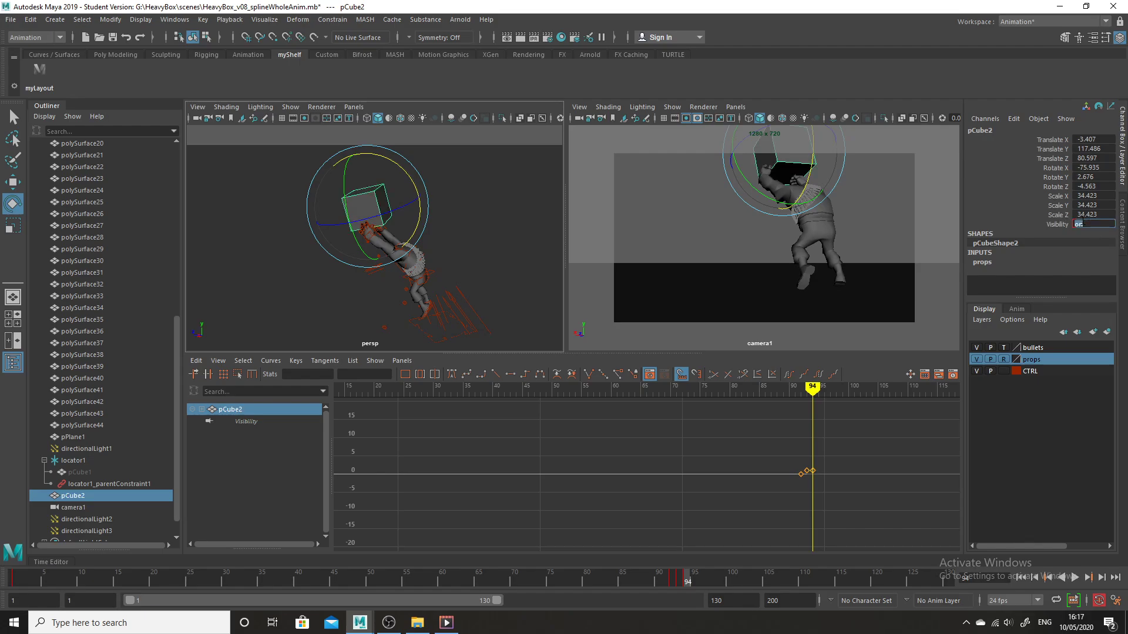
# Go to frame 109 and set the Move tool's axis orientation to World
pyautogui.click(797, 580)
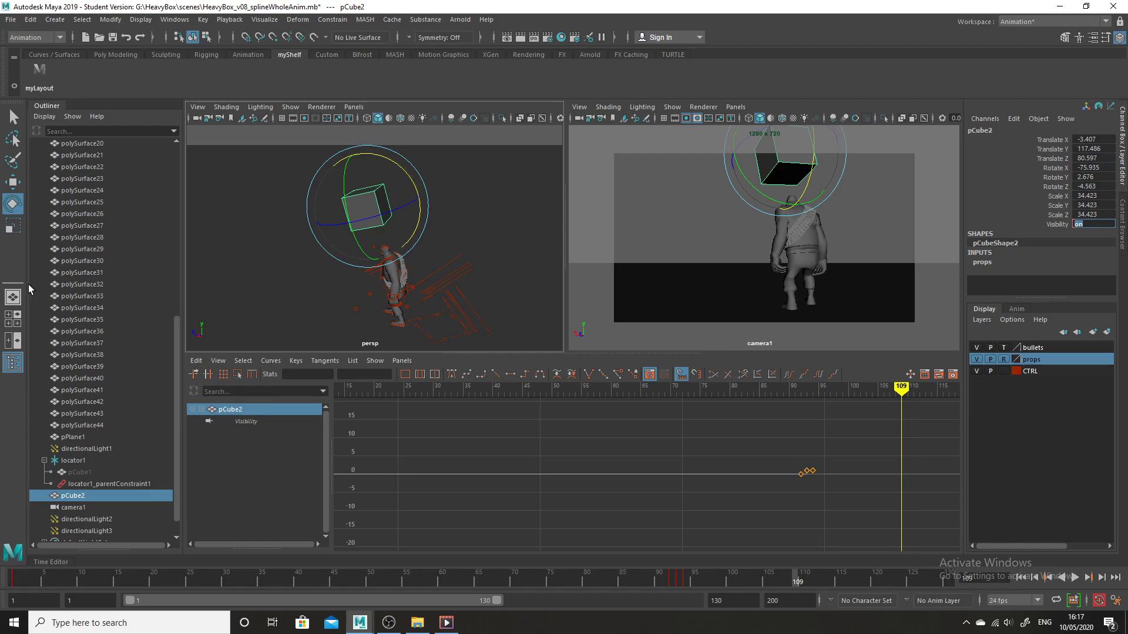
pyautogui.click(12, 182)
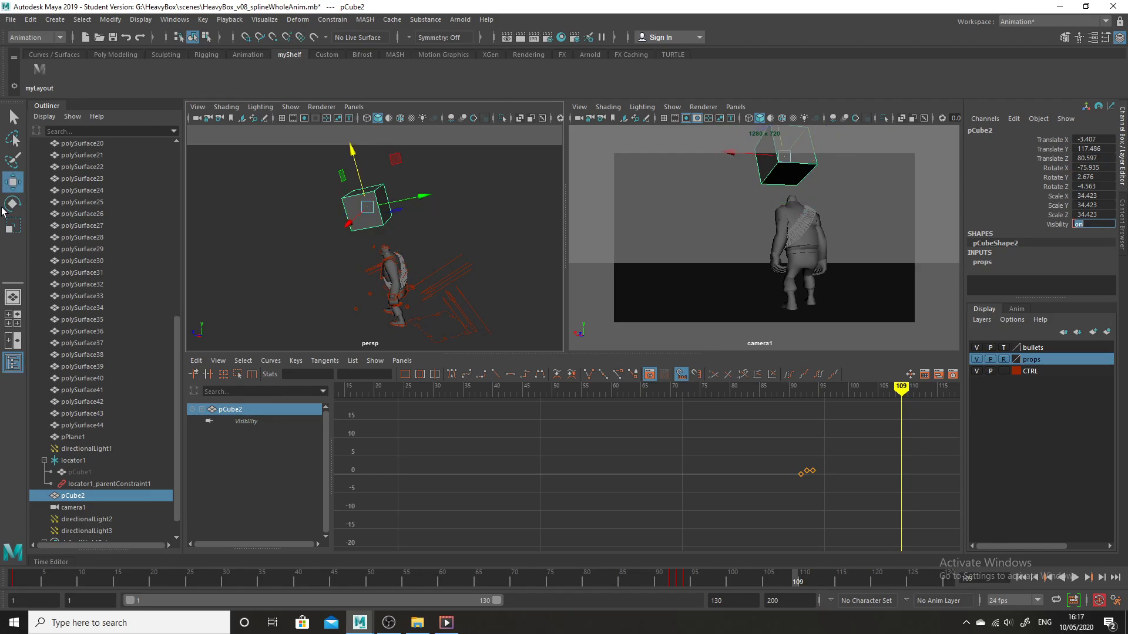
pyautogui.doubleClick(12, 183)
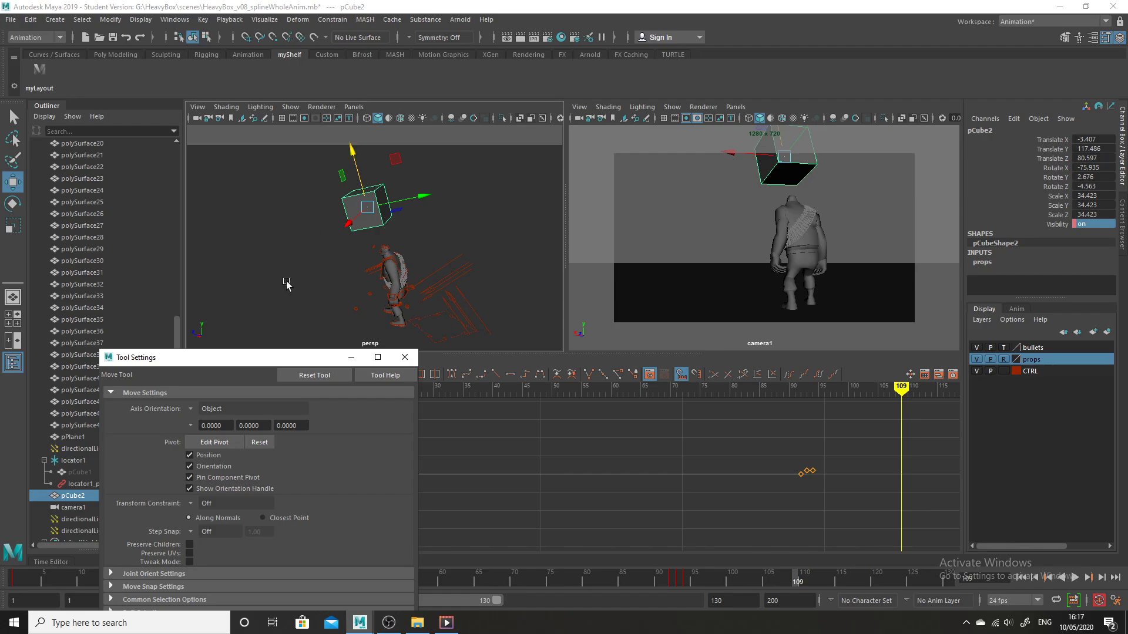
pyautogui.click(188, 410)
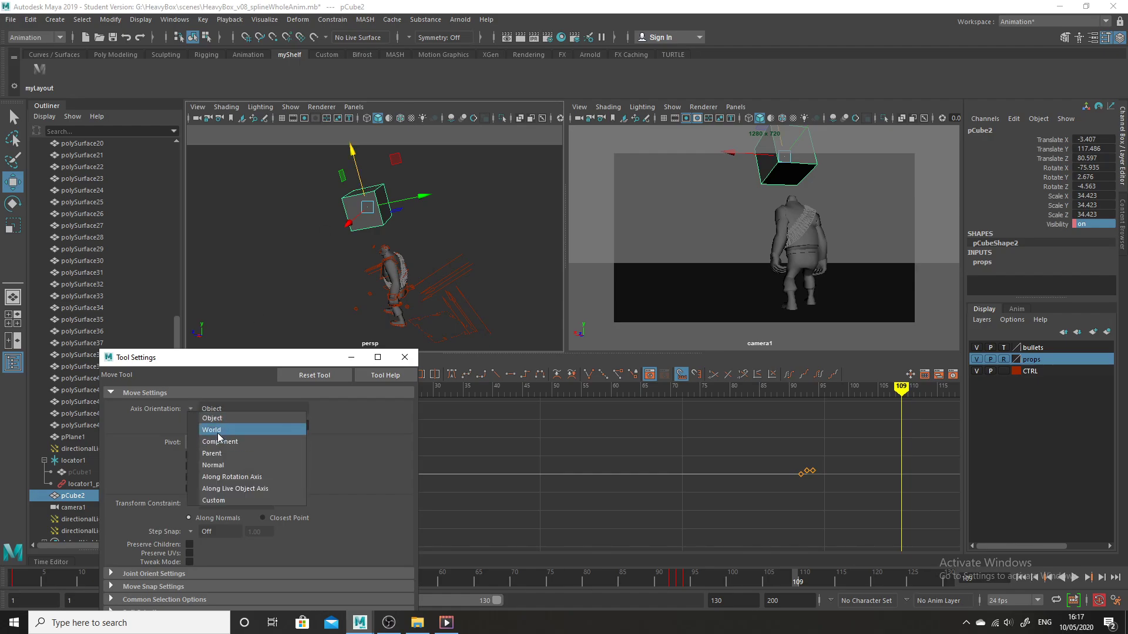
pyautogui.click(219, 422)
# Move pCube2 to Translate Y 170.416 and Translate Z 276.574 at frame 109 and key it
pyautogui.moveTo(319, 208); pyautogui.dragTo(191, 117)
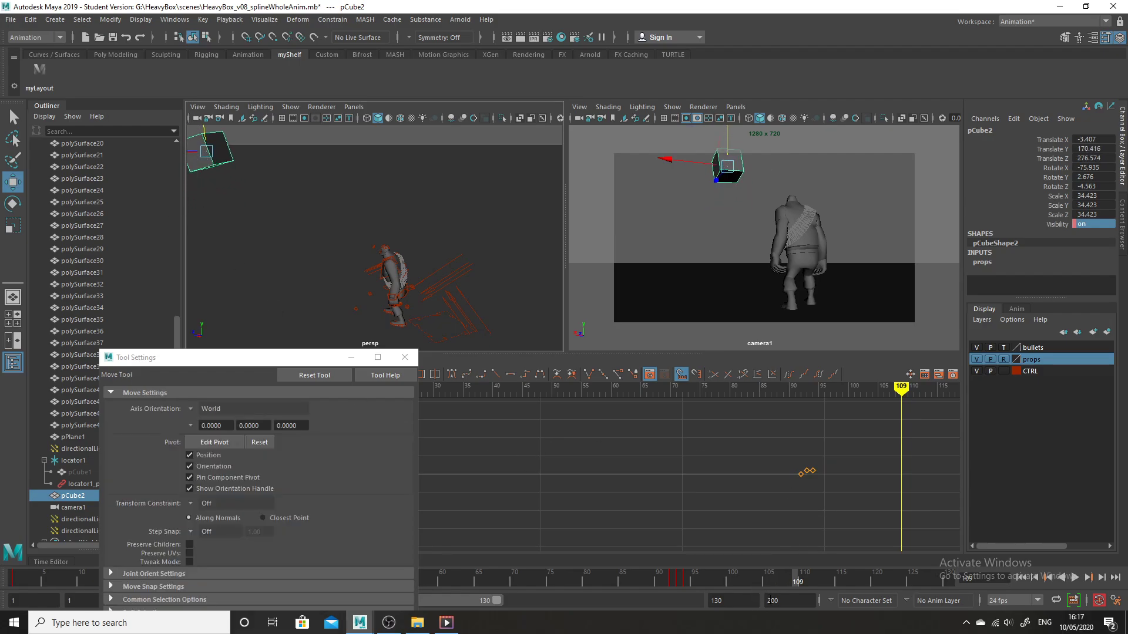
pyautogui.press('s')
pyautogui.keyDown('alt'); pyautogui.moveTo(382, 285); pyautogui.dragTo(494, 290, button='middle'); pyautogui.keyUp('alt')
# At frame 120, move pCube2 to Translate Y 98.688 and Translate Z 490.339, scrub back through the throw and close the tool settings
pyautogui.click(874, 581)
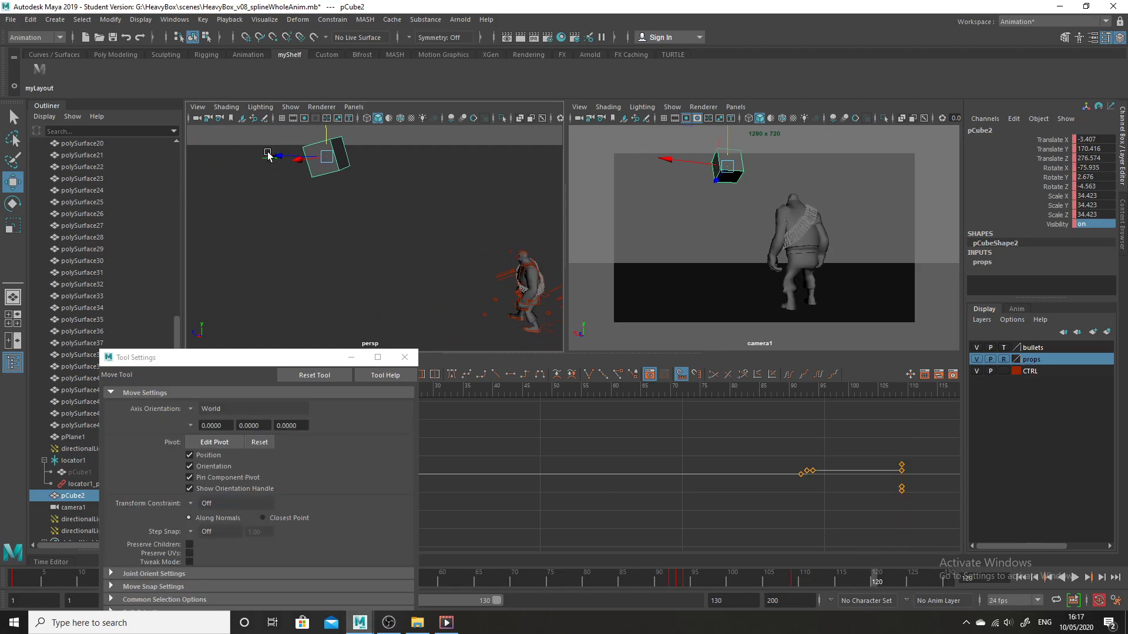
pyautogui.moveTo(278, 157); pyautogui.dragTo(138, 151)
pyautogui.moveTo(706, 141); pyautogui.dragTo(707, 174)
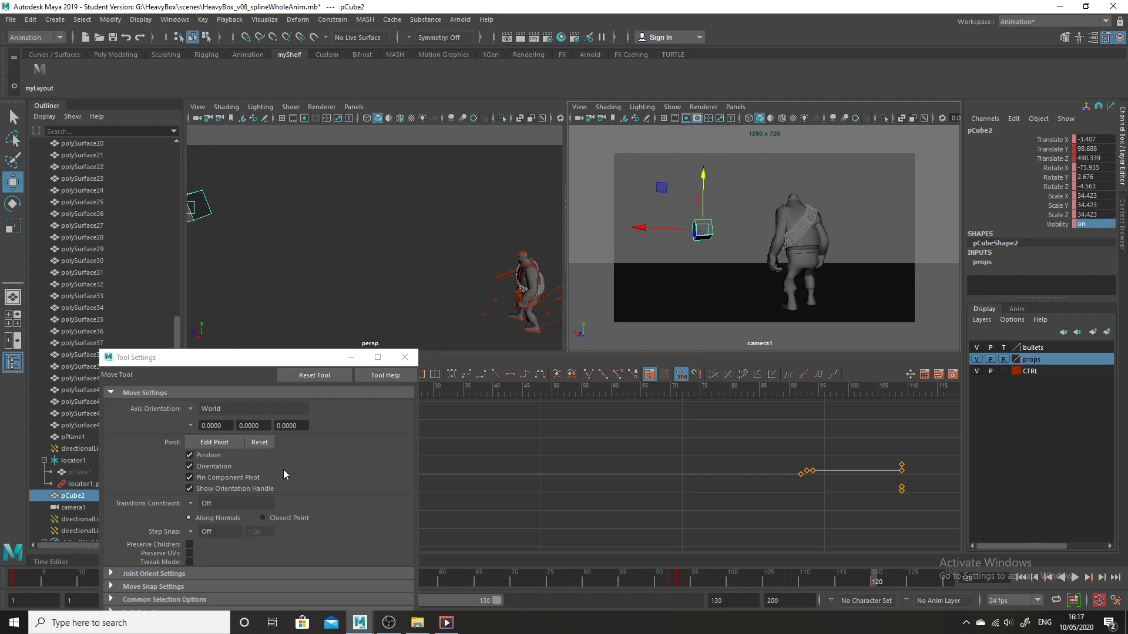
pyautogui.moveTo(869, 574); pyautogui.dragTo(754, 529)
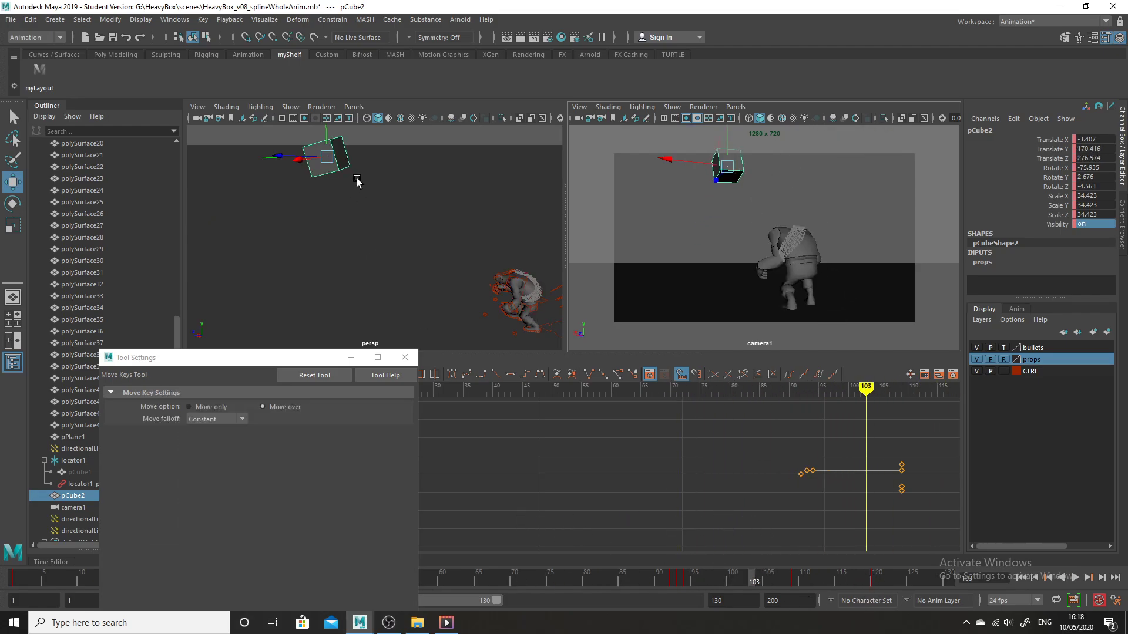
pyautogui.click(405, 358)
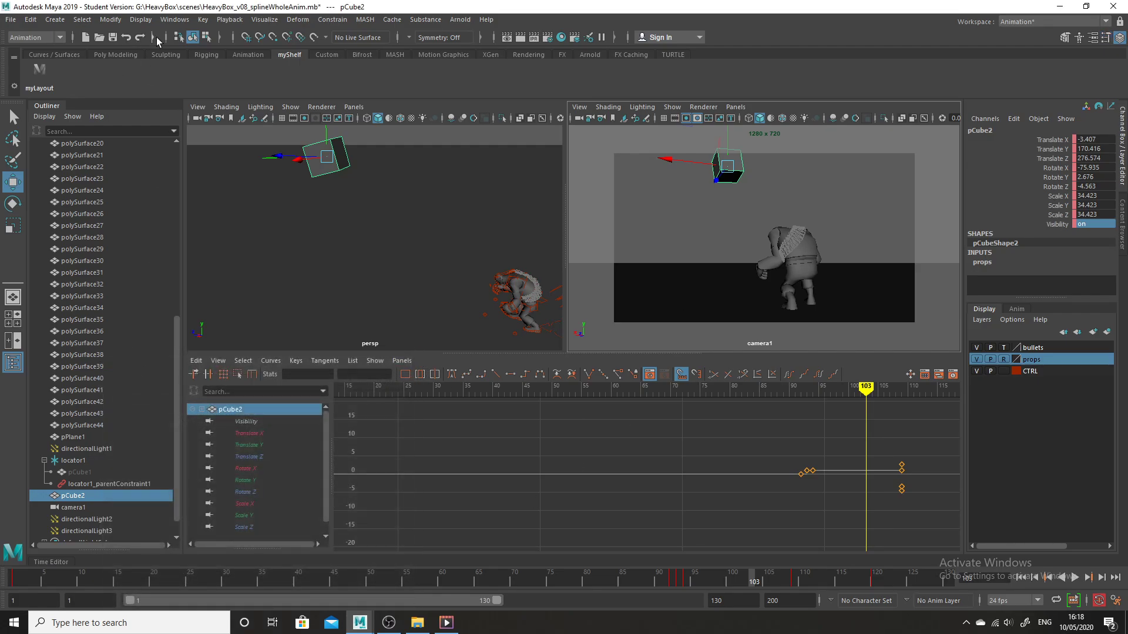
# Set the default in and out tangents to Auto in the animation preferences and save them
pyautogui.click(179, 19)
pyautogui.moveTo(264, 131)
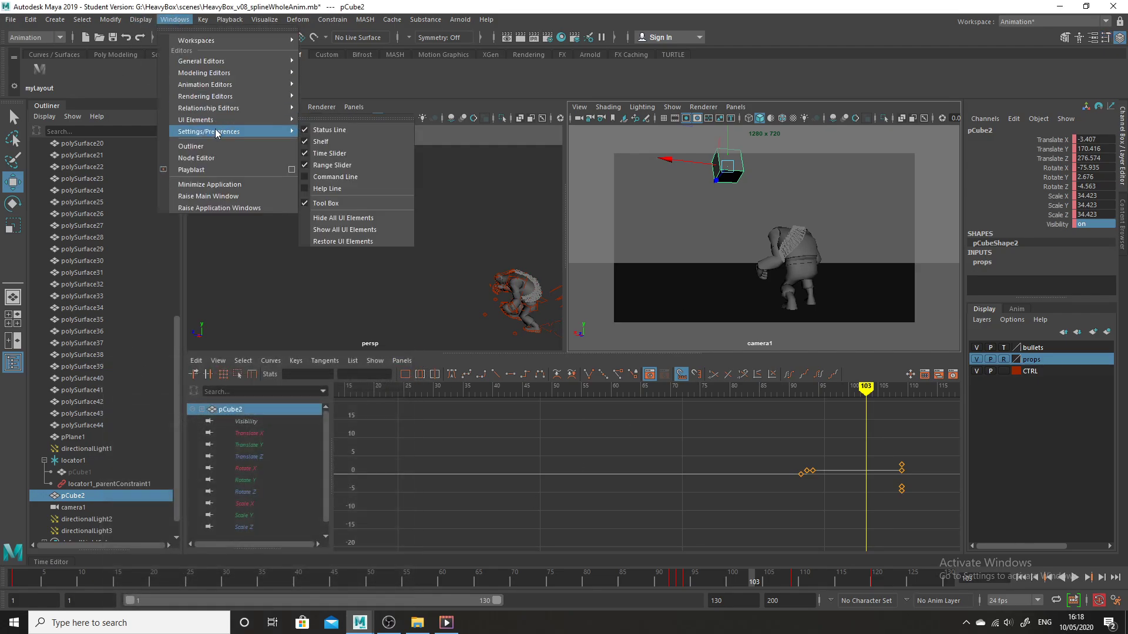
pyautogui.click(332, 143)
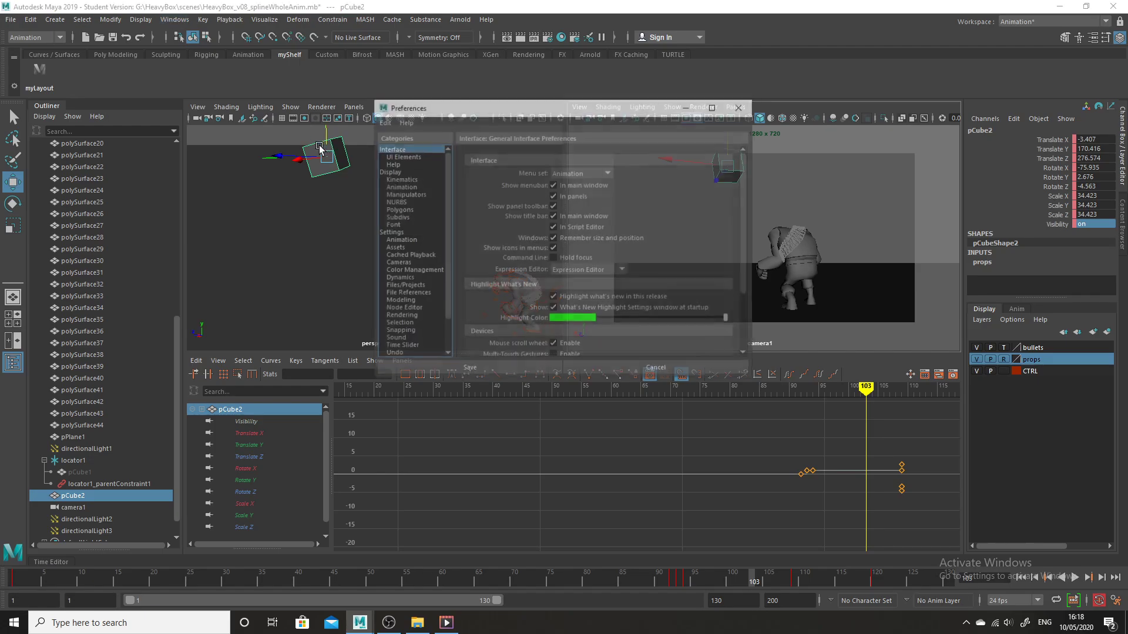
pyautogui.click(413, 248)
pyautogui.click(408, 240)
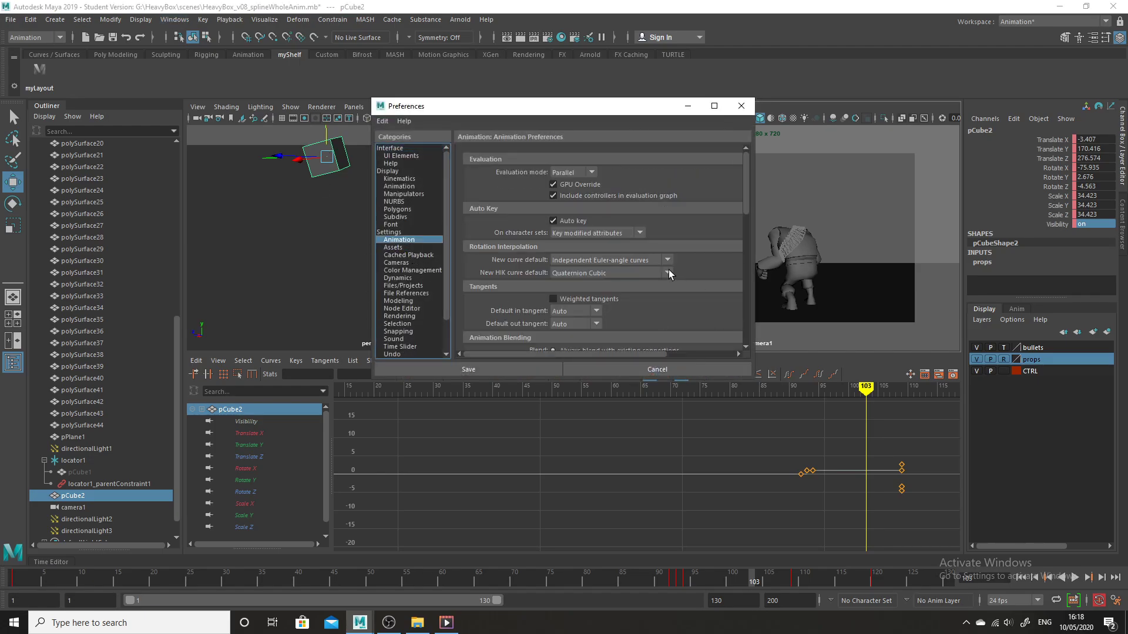
pyautogui.click(597, 311)
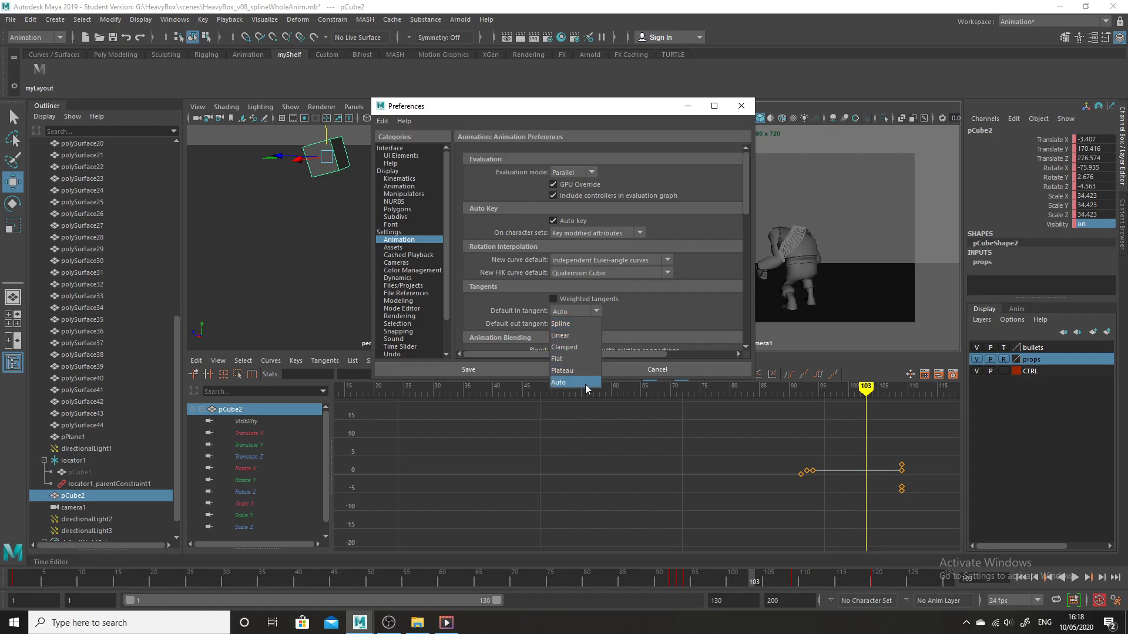
pyautogui.click(586, 382)
pyautogui.click(596, 324)
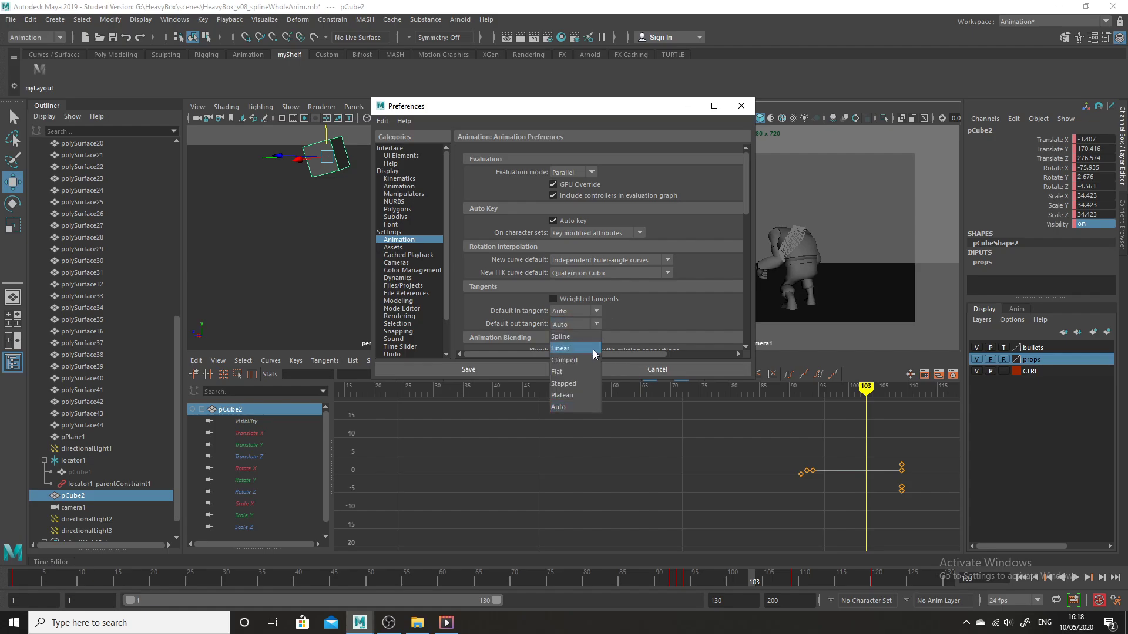
pyautogui.click(593, 411)
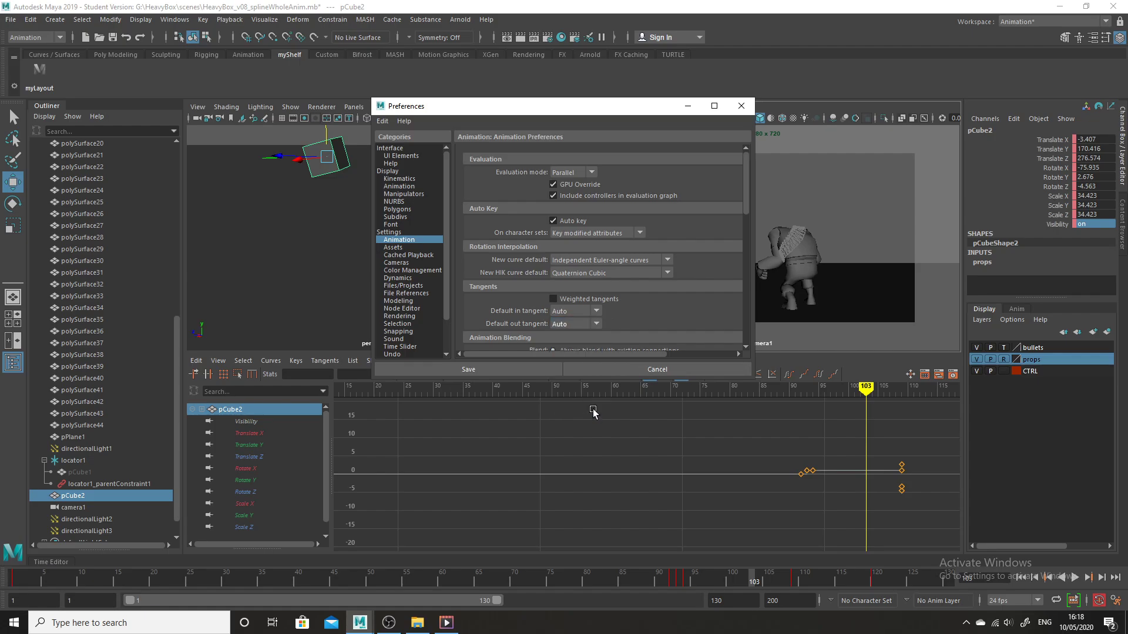
pyautogui.click(489, 365)
# Examine pCube2's Translate X, Translate Y and Rotate X curves in the Graph Editor
pyautogui.click(249, 433)
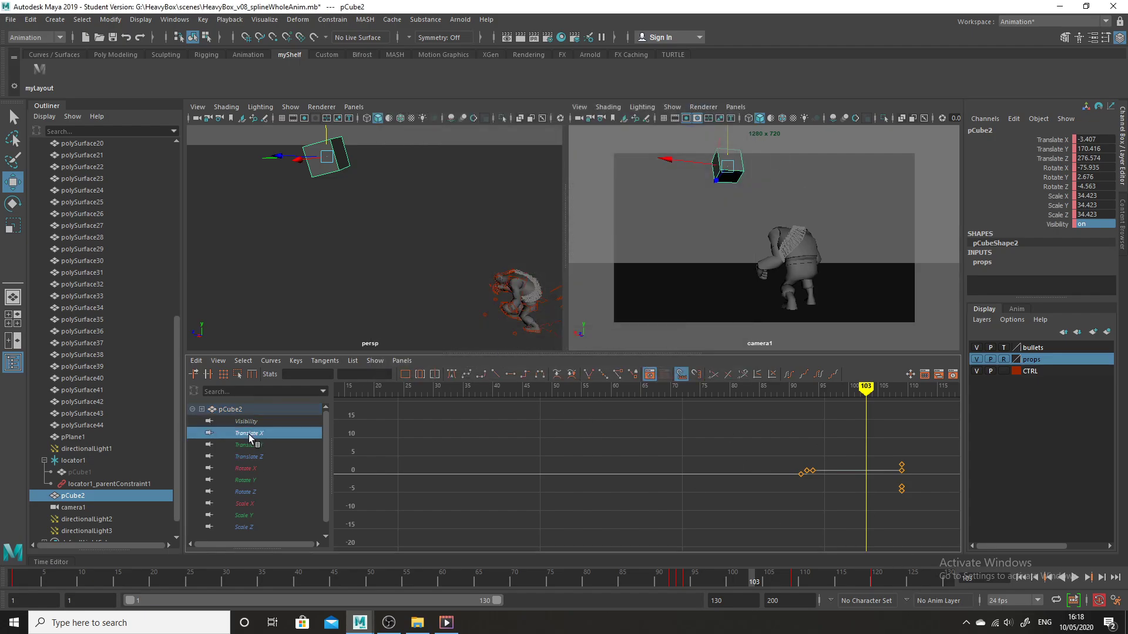
pyautogui.keyDown('ctrl'); pyautogui.click(249, 445); pyautogui.keyUp('ctrl')
pyautogui.keyDown('ctrl'); pyautogui.click(245, 469); pyautogui.keyUp('ctrl')
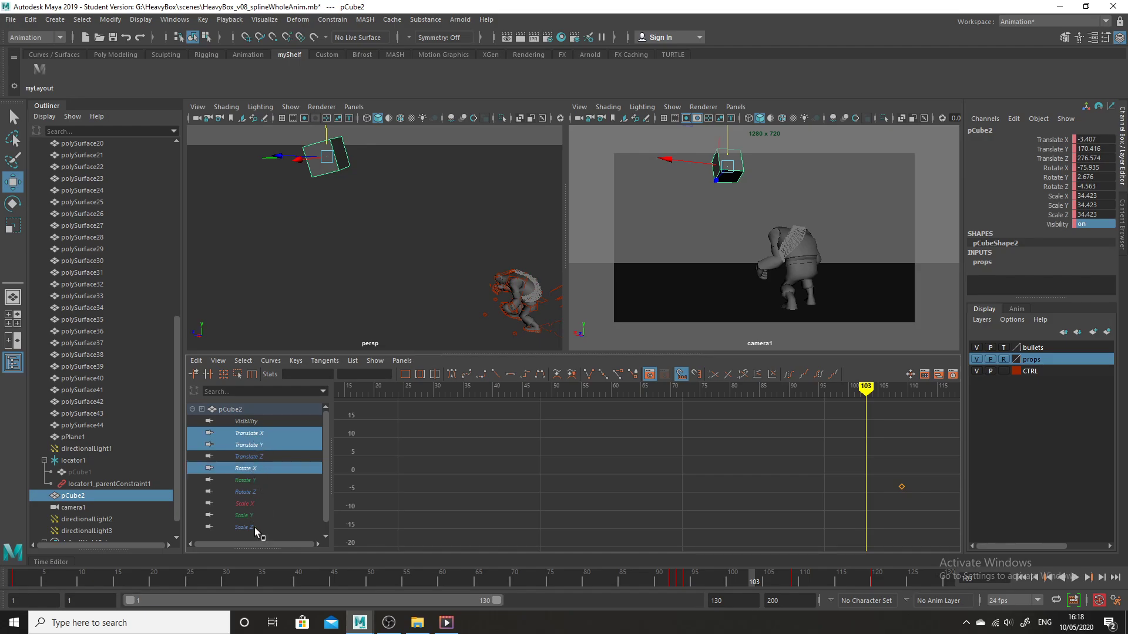
# Undo pCube2's keys and moves at frames 109 and 120, returning to its release position at frame 94
pyautogui.click(686, 583)
pyautogui.hotkey('ctrl', 'z')
pyautogui.hotkey('ctrl', 'z')
pyautogui.hotkey('ctrl', 'z')
pyautogui.hotkey('ctrl', 'z')
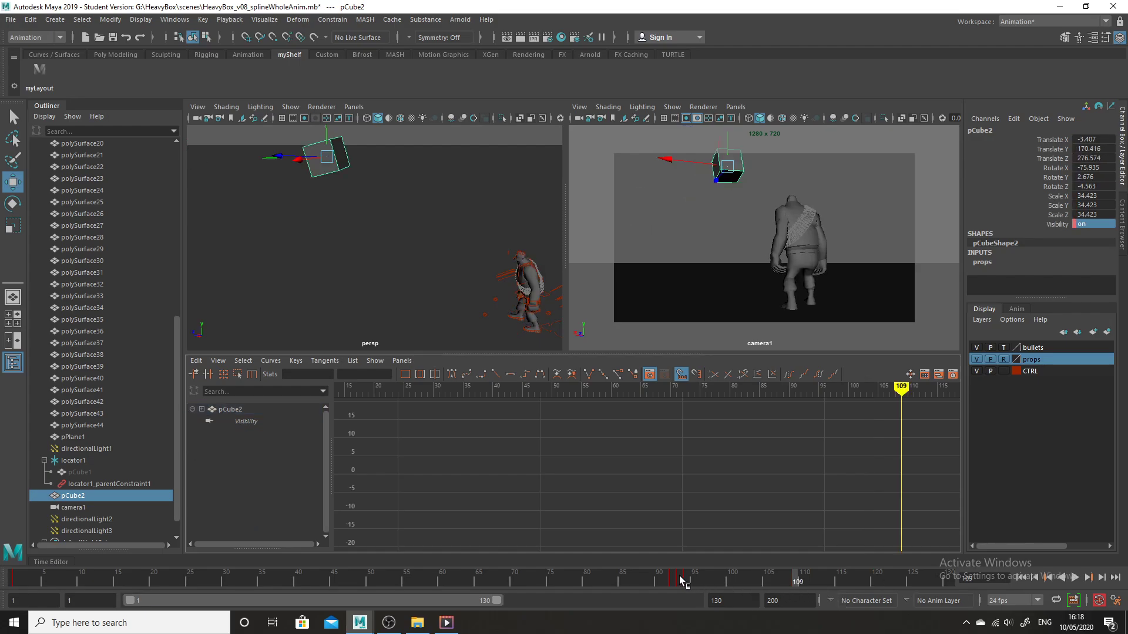
pyautogui.click(685, 580)
pyautogui.rightClick(685, 580)
pyautogui.click(617, 523)
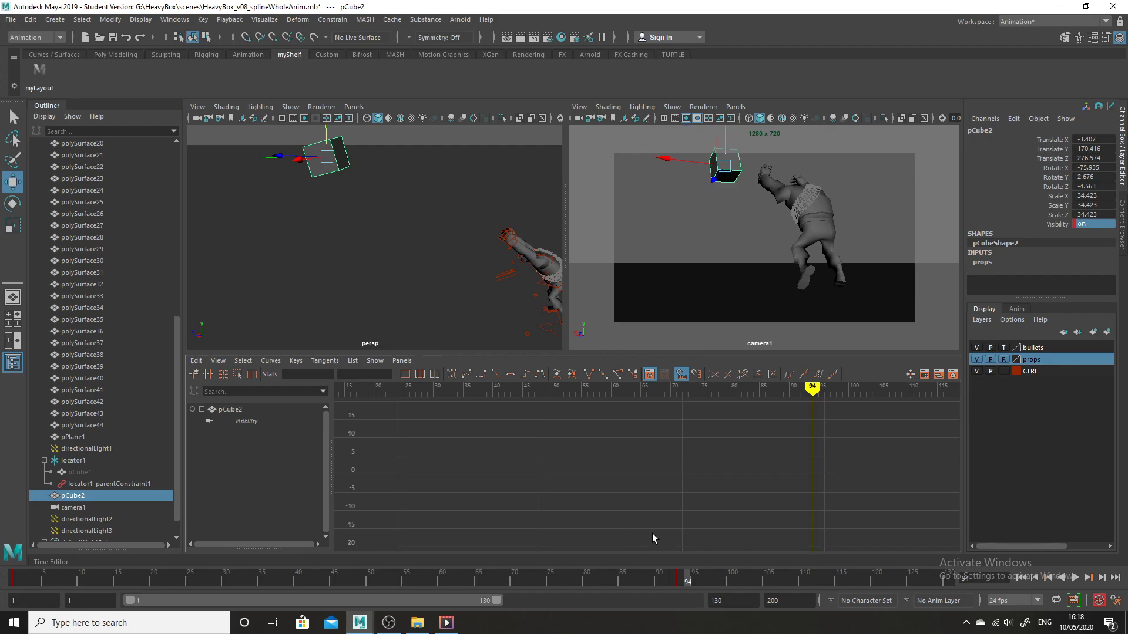
pyautogui.hotkey('ctrl', 'z')
pyautogui.hotkey('ctrl', 'z')
pyautogui.hotkey('ctrl', 'z')
pyautogui.hotkey('ctrl', 'z')
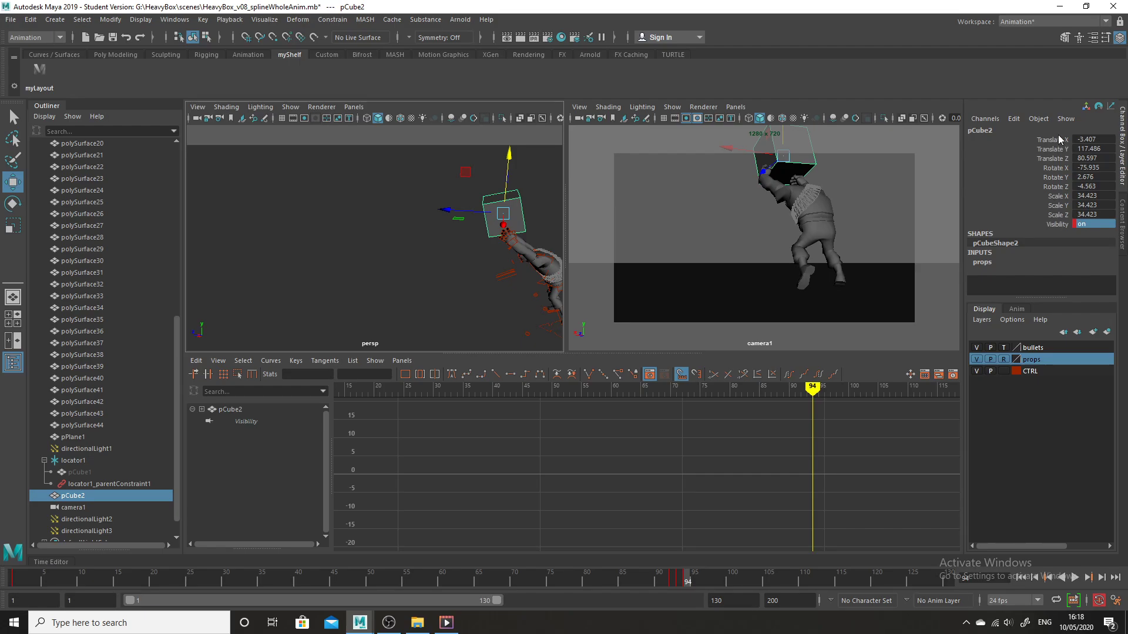
# Key pCube2 at frame 94, and at frame 109 move it to Translate Y 156.571 and Translate Z 284.935
pyautogui.moveTo(1059, 139); pyautogui.dragTo(1057, 187)
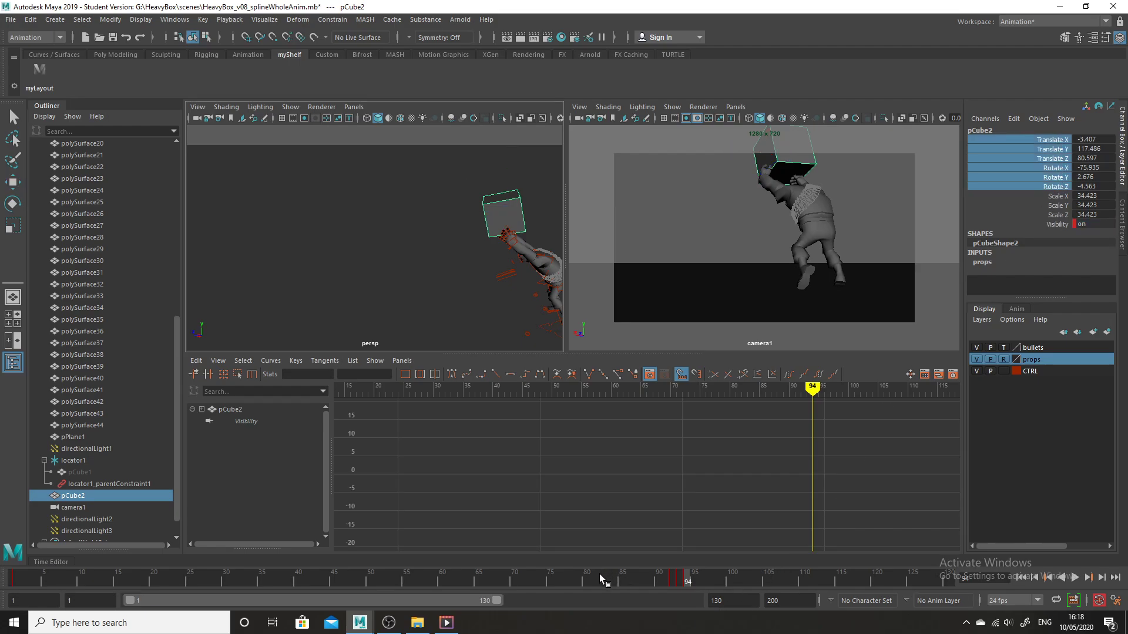
pyautogui.press('s')
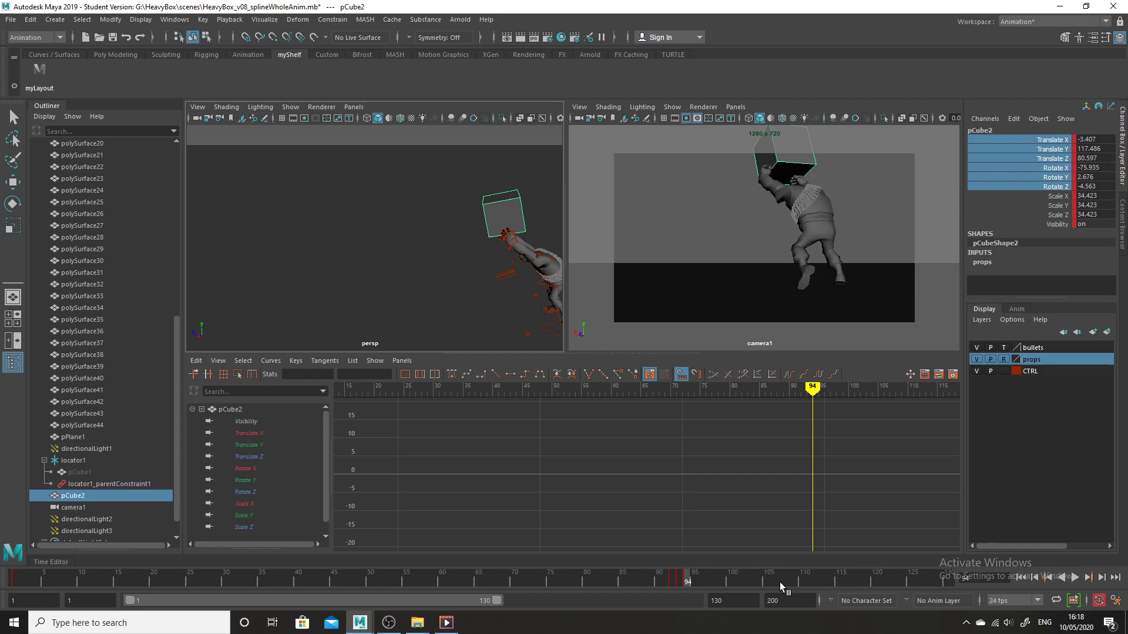
pyautogui.moveTo(780, 582); pyautogui.dragTo(794, 581)
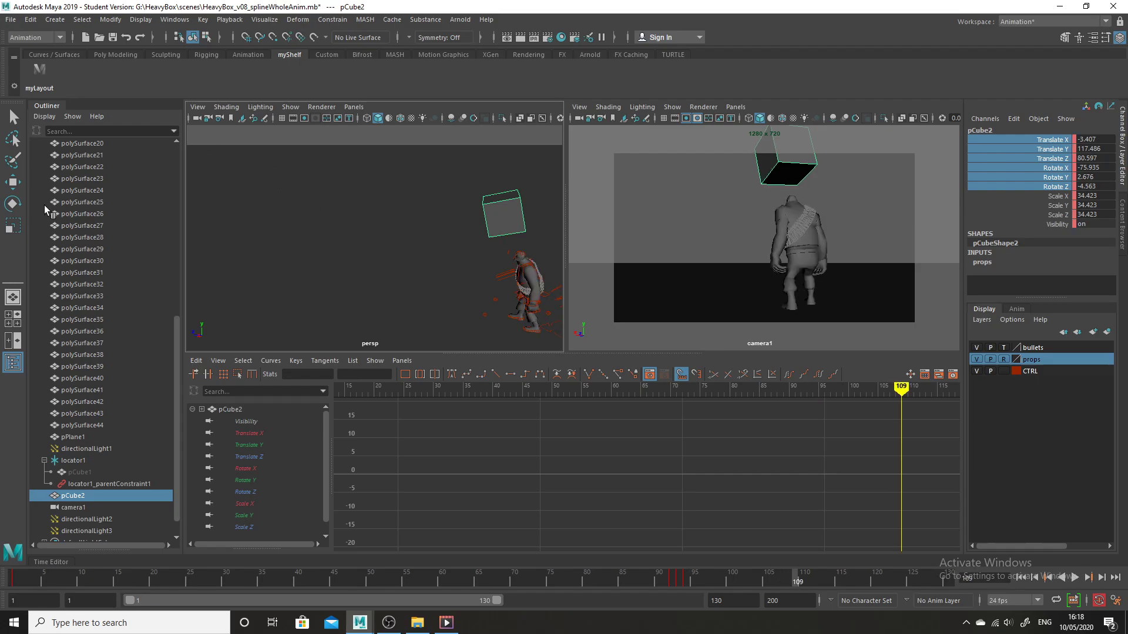
pyautogui.click(13, 182)
pyautogui.moveTo(479, 206); pyautogui.dragTo(320, 167)
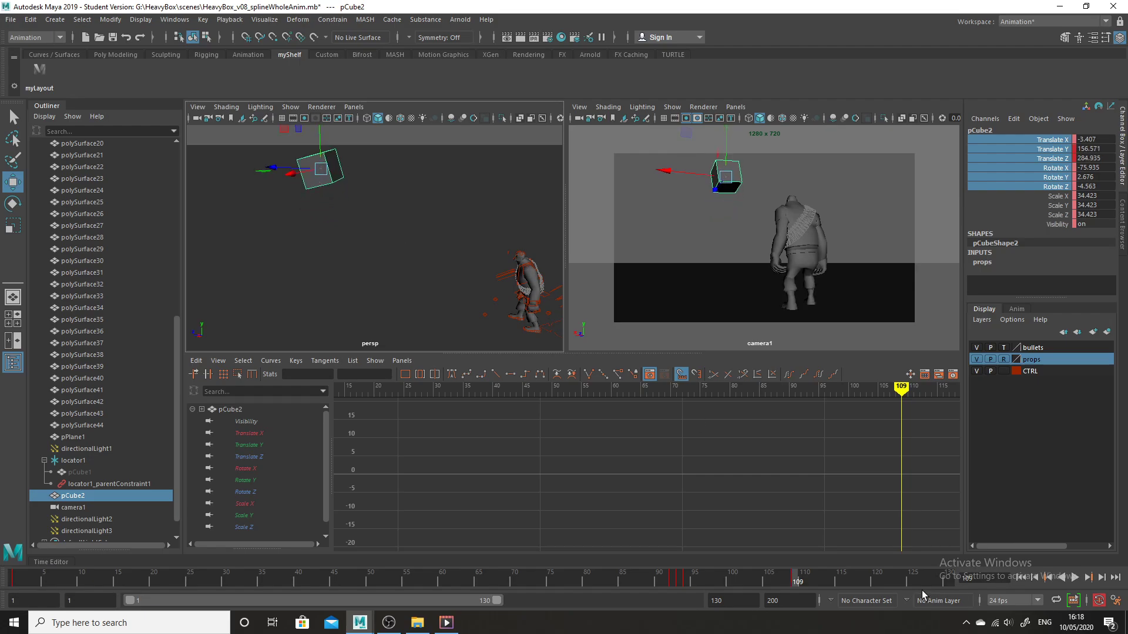
# At frame 122, move pCube2 to Translate Y 110.621 and Translate Z 400.547, and scrub back to check the throw
pyautogui.click(892, 582)
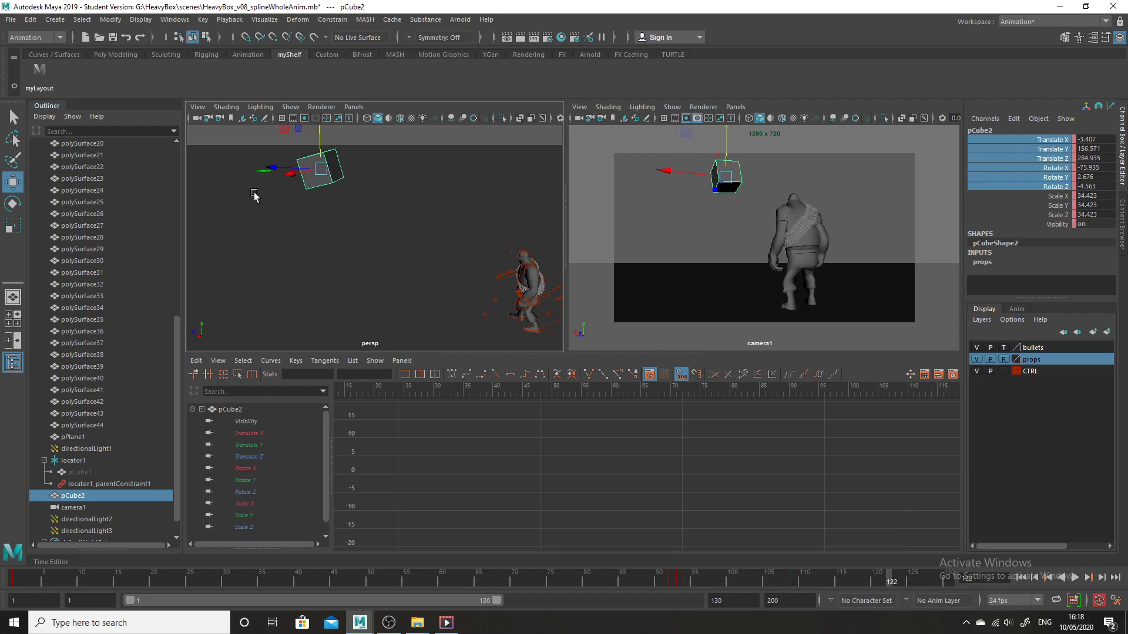
pyautogui.moveTo(274, 168); pyautogui.dragTo(232, 170)
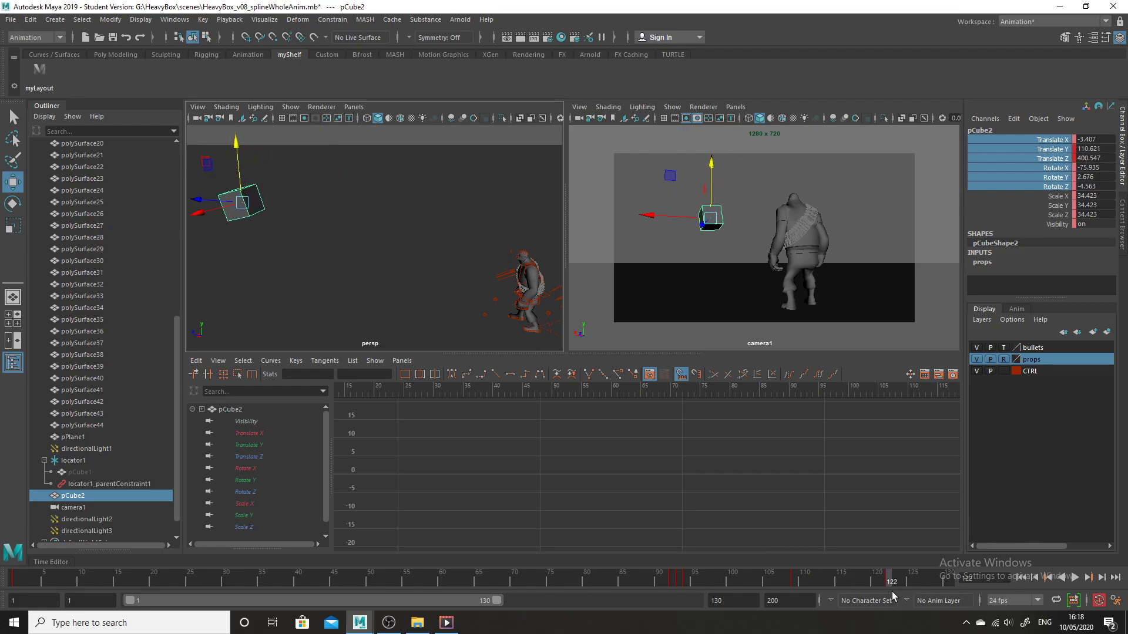
pyautogui.moveTo(892, 585); pyautogui.dragTo(472, 464)
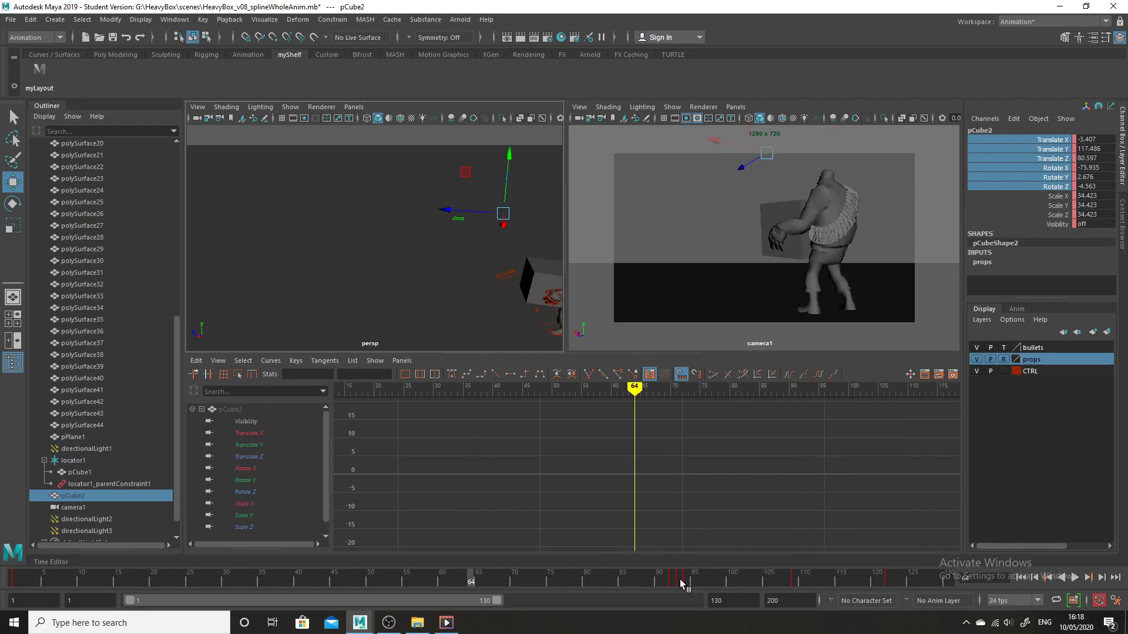
pyautogui.moveTo(680, 580); pyautogui.dragTo(686, 580)
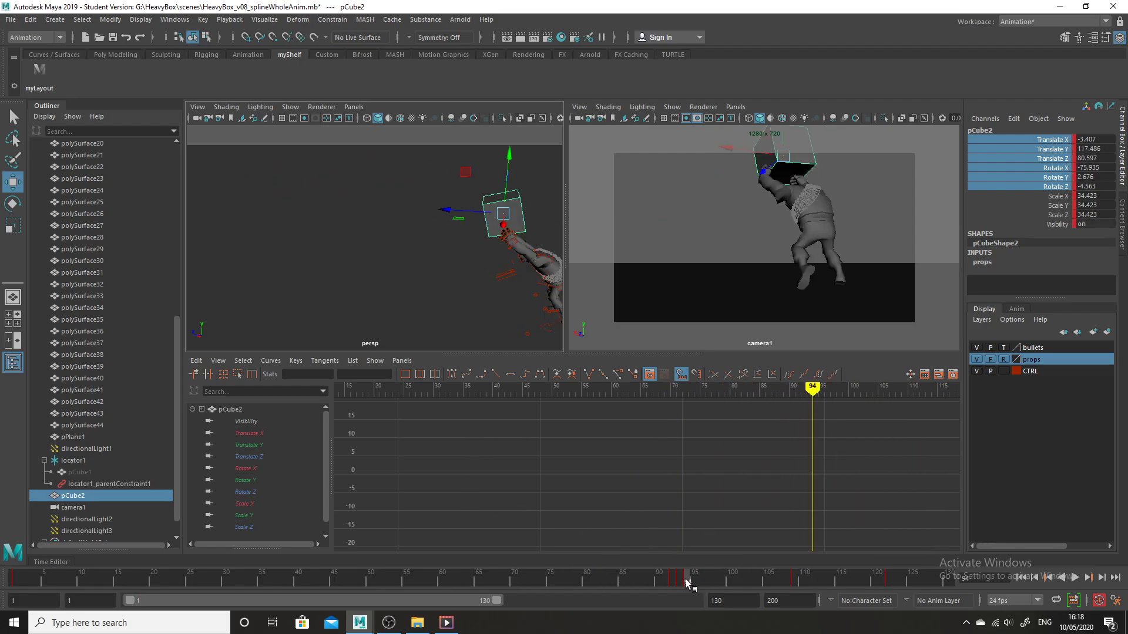
pyautogui.click(796, 580)
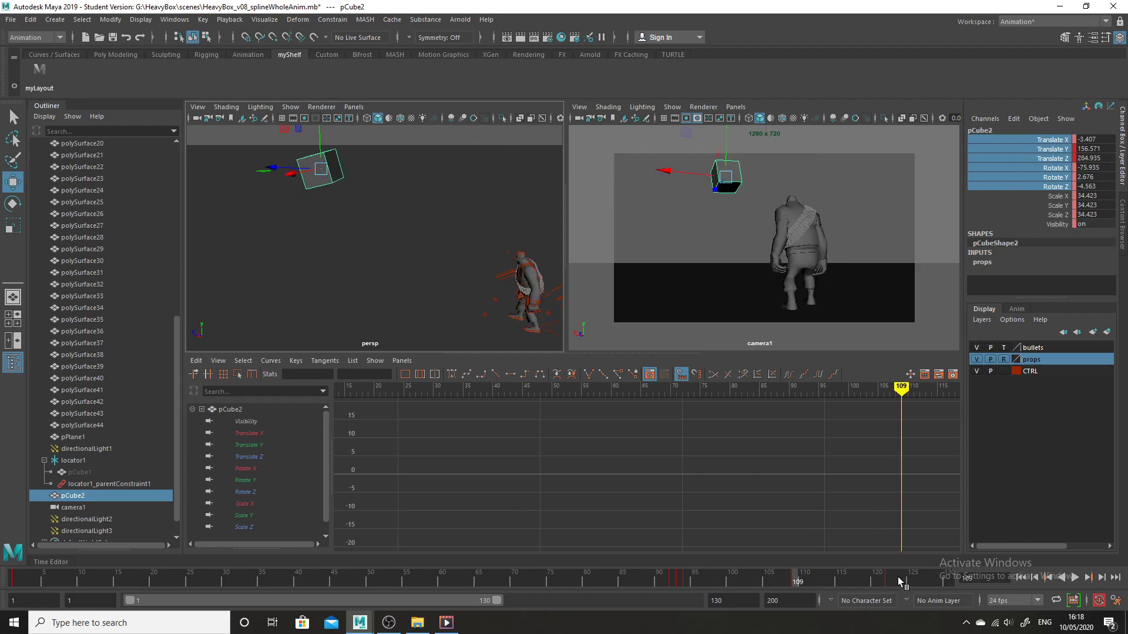
# At frame 122, rotate pCube2 to Rotate X -80.189, Rotate Y 27.696 and Rotate Z -42.666, and scrub back before the release
pyautogui.click(890, 582)
pyautogui.click(12, 204)
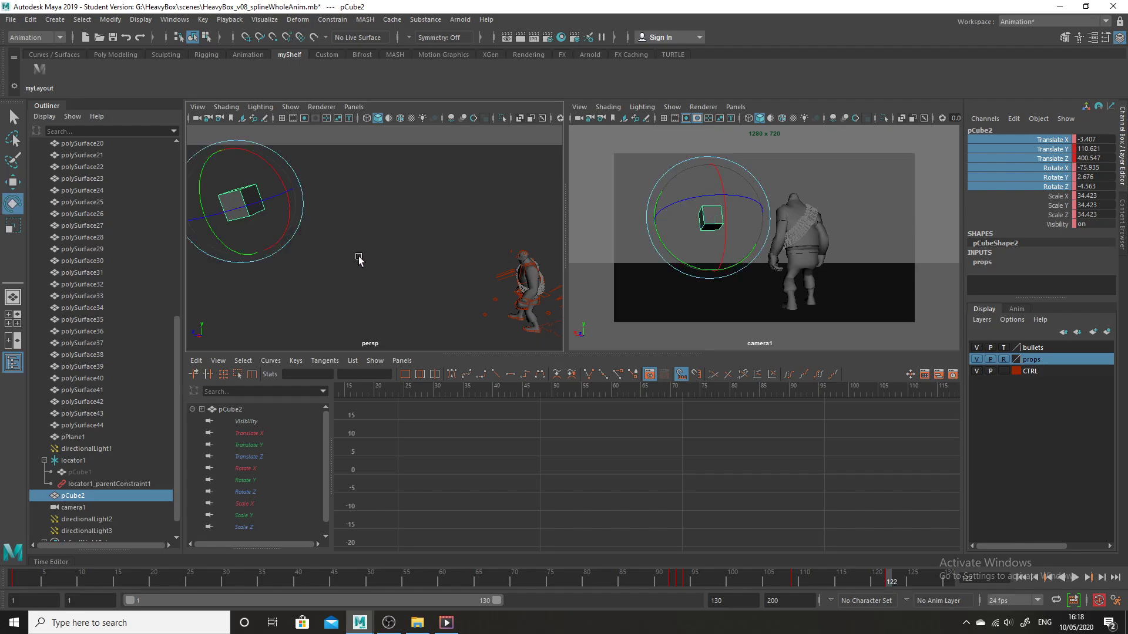
pyautogui.moveTo(198, 193); pyautogui.dragTo(271, 225)
pyautogui.moveTo(871, 580); pyautogui.dragTo(579, 580)
# Deselect the box and review the release around frames 91 to 95 through the camera view
pyautogui.moveTo(576, 505); pyautogui.dragTo(643, 370)
pyautogui.click(680, 292)
pyautogui.moveTo(658, 580)
pyautogui.mouseDown()
pyautogui.moveTo(859, 598)
pyautogui.moveTo(600, 545)
pyautogui.moveTo(665, 581)
pyautogui.mouseUp()
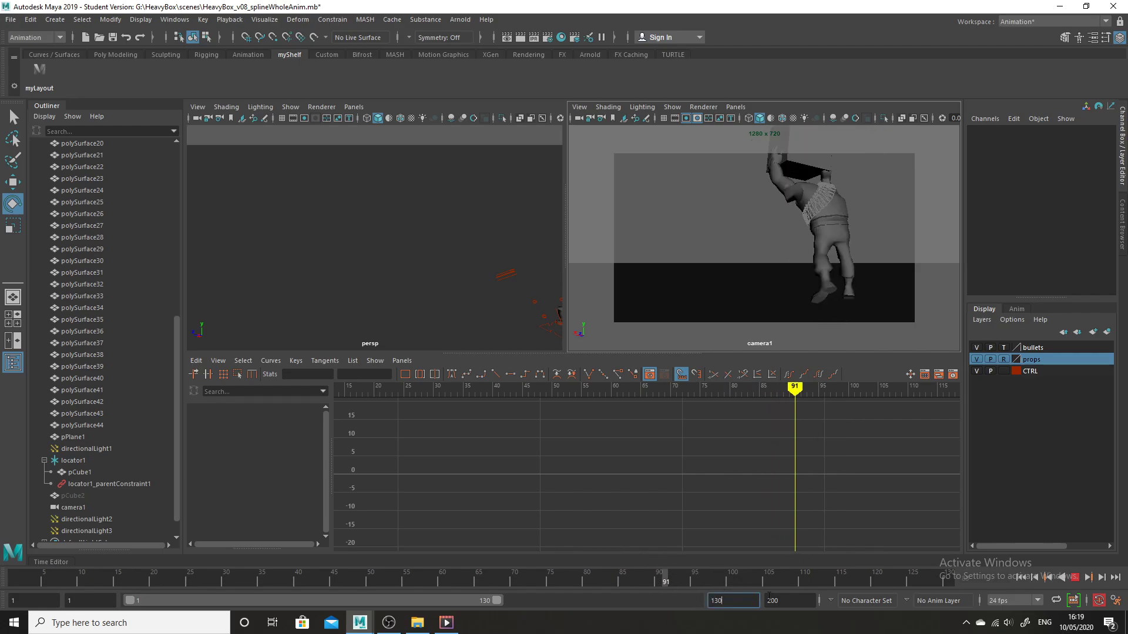
pyautogui.moveTo(769, 595); pyautogui.dragTo(692, 562)
pyautogui.click(505, 225)
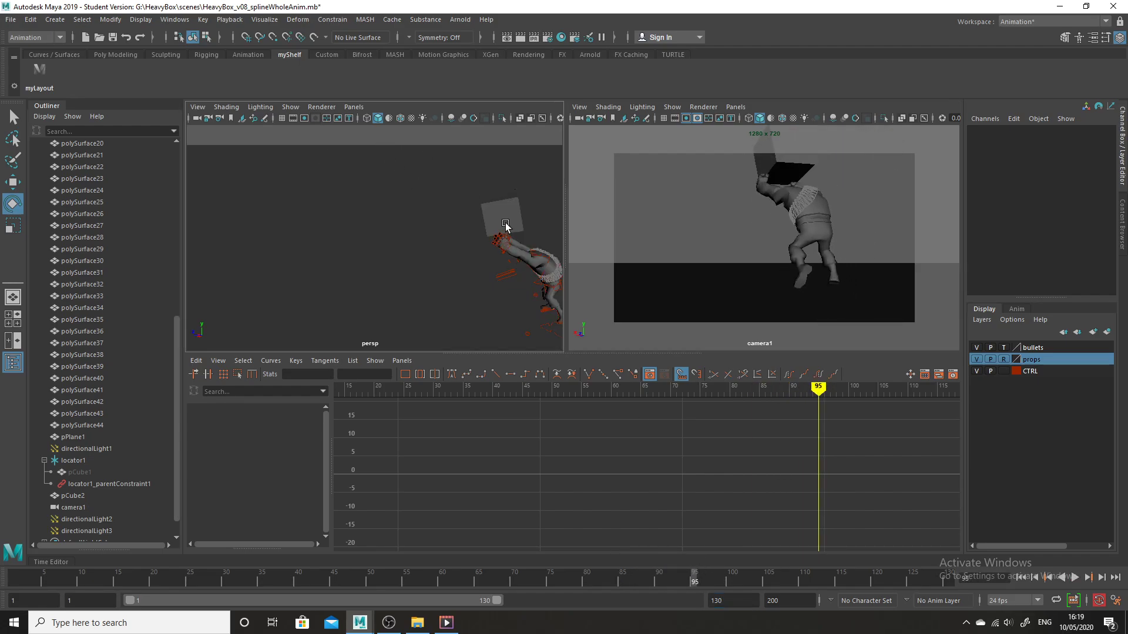
# Isolate pCube2's Translate Y curve and angle the frame 94 key's tangent steeply upward so the box rises fast at release
pyautogui.click(80, 496)
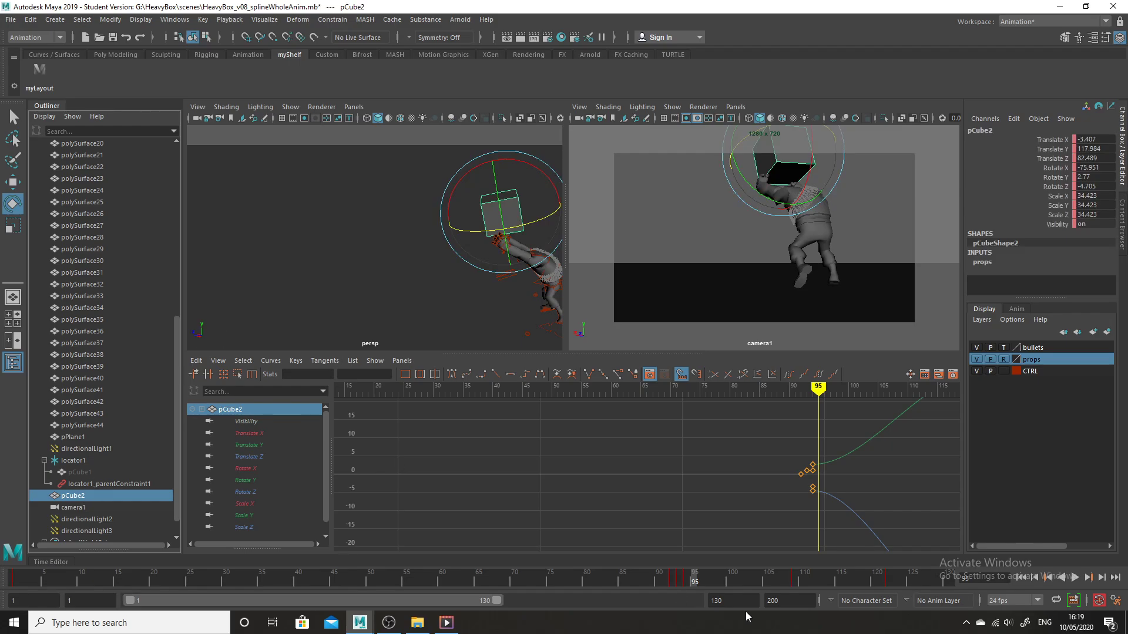
pyautogui.keyDown('alt'); pyautogui.moveTo(821, 492); pyautogui.dragTo(737, 473, button='right'); pyautogui.keyUp('alt')
pyautogui.keyDown('alt'); pyautogui.moveTo(736, 474); pyautogui.dragTo(611, 483, button='middle'); pyautogui.keyUp('alt')
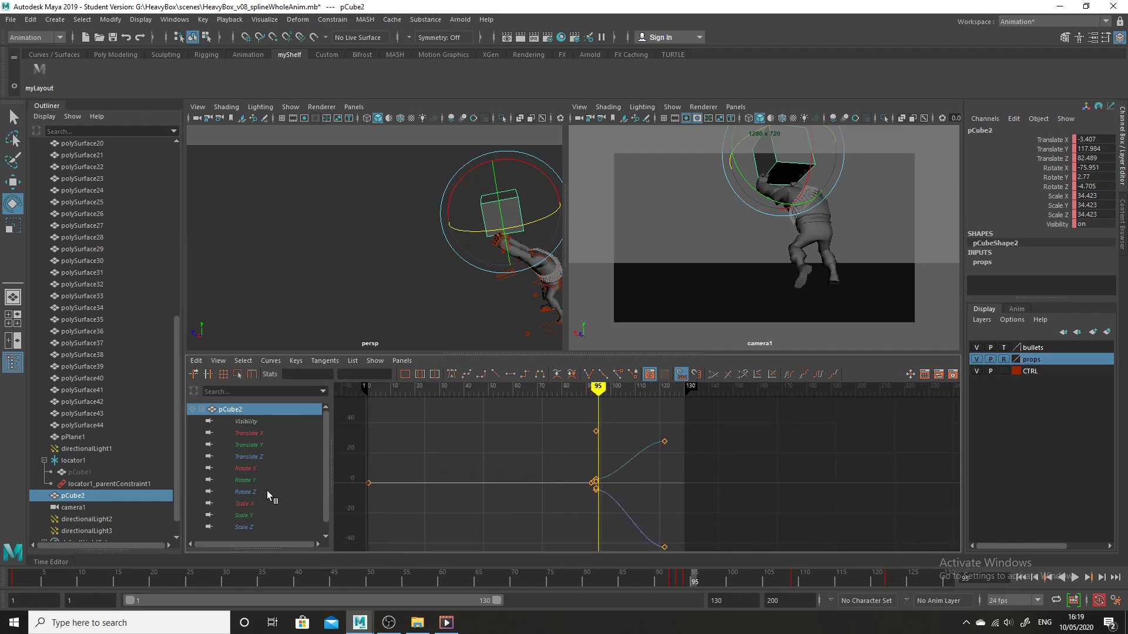
pyautogui.click(252, 445)
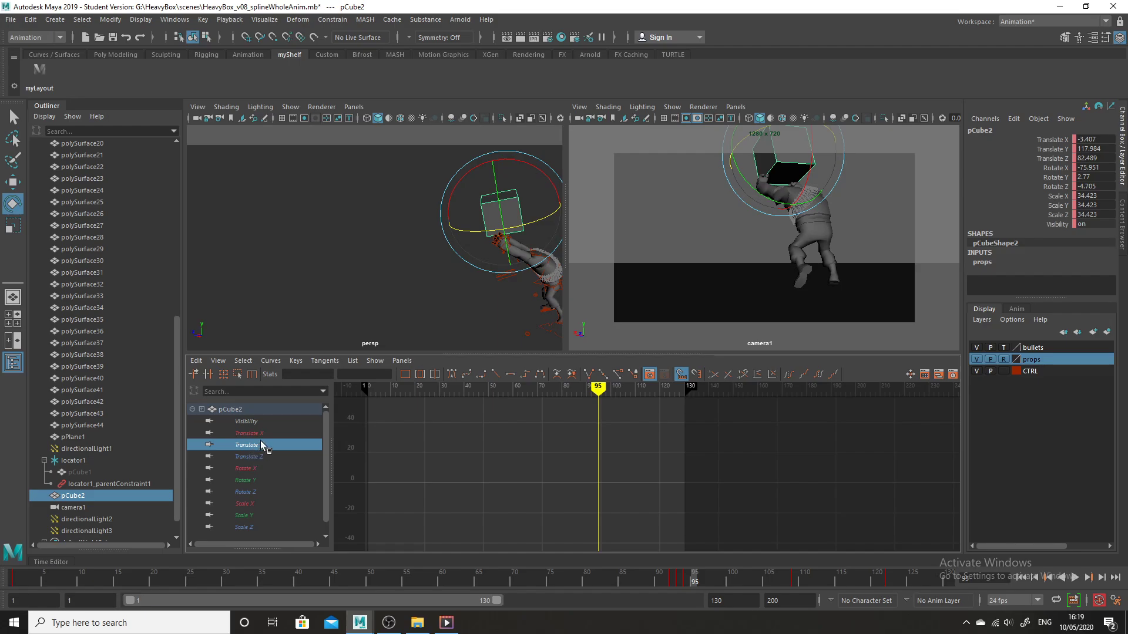
pyautogui.click(264, 433)
pyautogui.click(263, 444)
pyautogui.keyDown('alt'); pyautogui.moveTo(428, 479); pyautogui.dragTo(373, 482, button='right'); pyautogui.keyUp('alt')
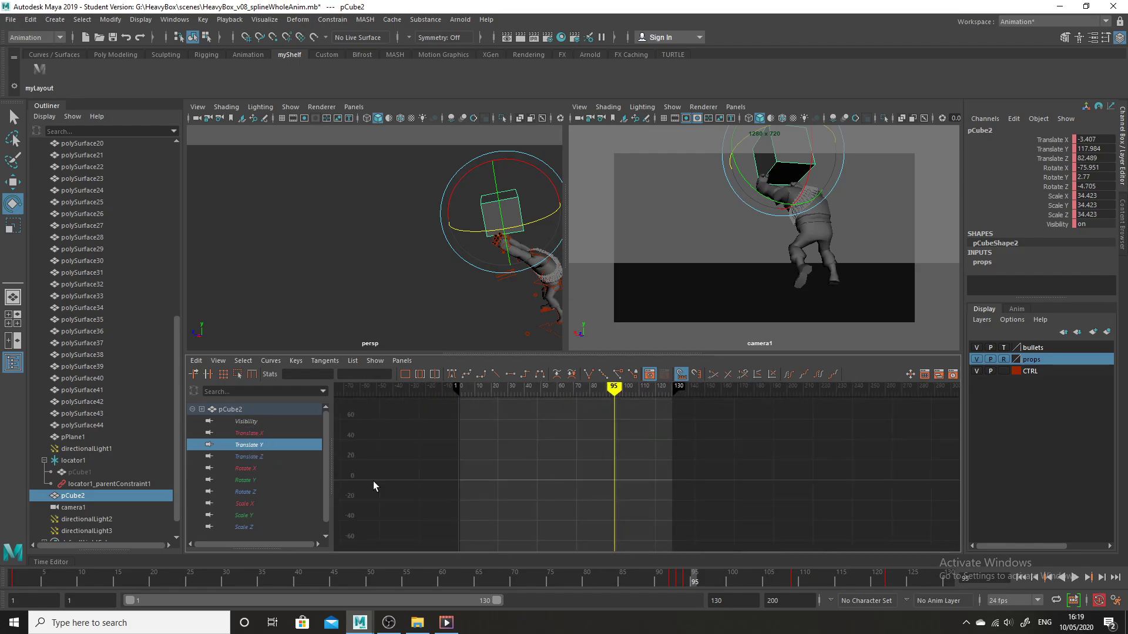
pyautogui.press('f')
pyautogui.keyDown('alt'); pyautogui.moveTo(386, 493); pyautogui.dragTo(478, 492, button='middle'); pyautogui.keyUp('alt')
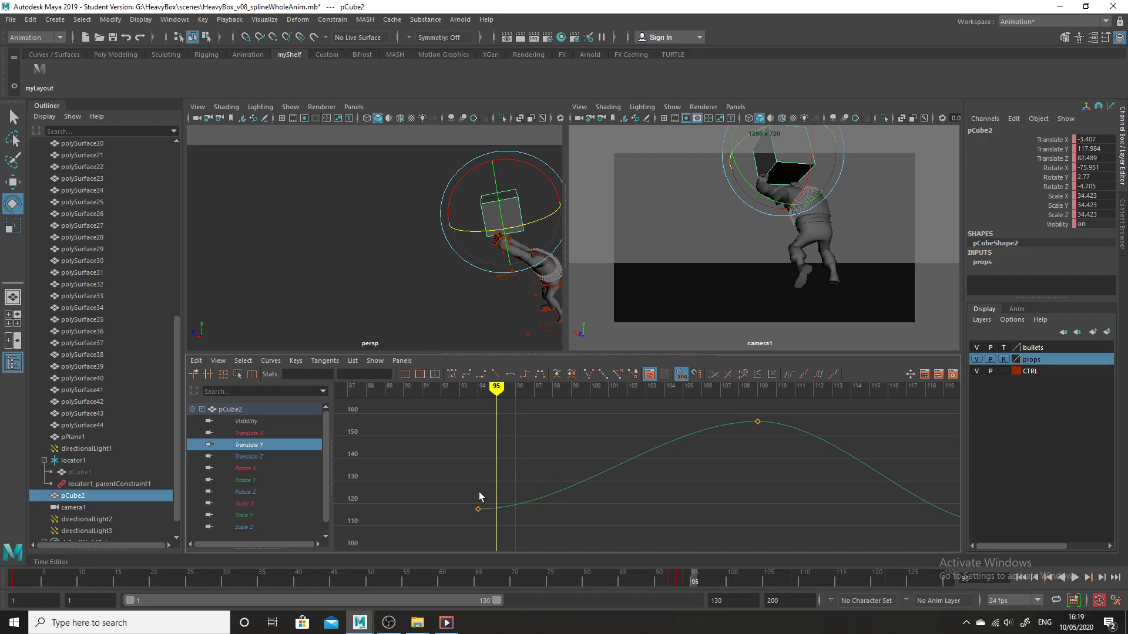
pyautogui.moveTo(478, 475); pyautogui.dragTo(499, 524)
pyautogui.moveTo(513, 537); pyautogui.dragTo(516, 496, button='middle')
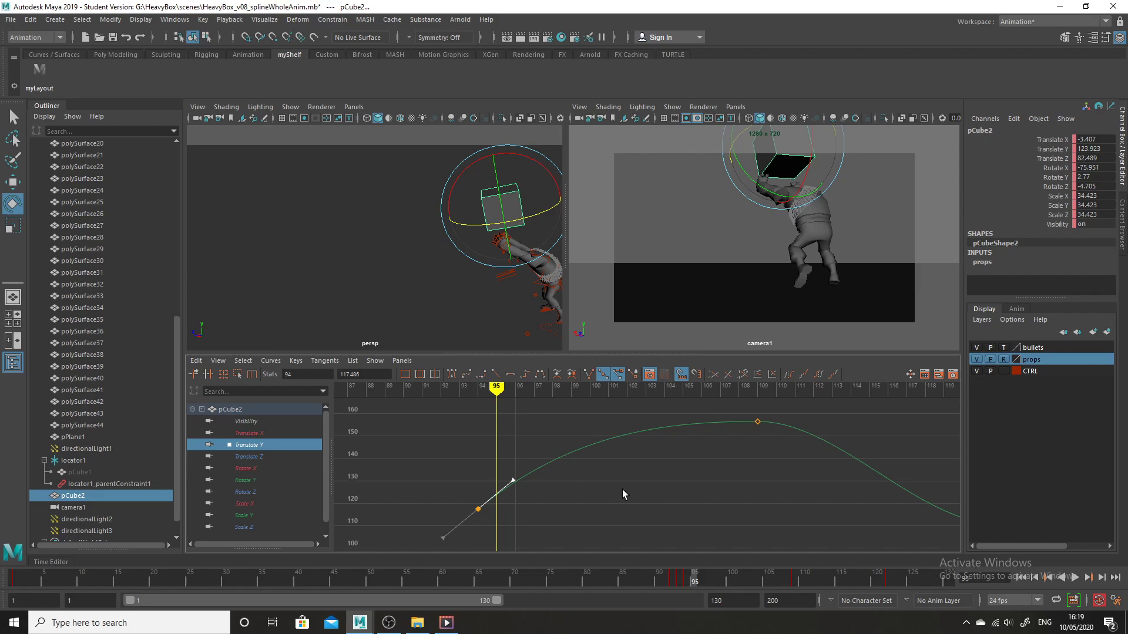
# Break the Translate Y tangents at frame 122 and raise the incoming handle so the curve falls in an arc from the frame 109 peak
pyautogui.moveTo(724, 444); pyautogui.dragTo(724, 442)
pyautogui.moveTo(843, 396); pyautogui.dragTo(783, 447)
pyautogui.keyDown('alt'); pyautogui.moveTo(827, 456); pyautogui.dragTo(726, 442, button='middle'); pyautogui.keyUp('alt')
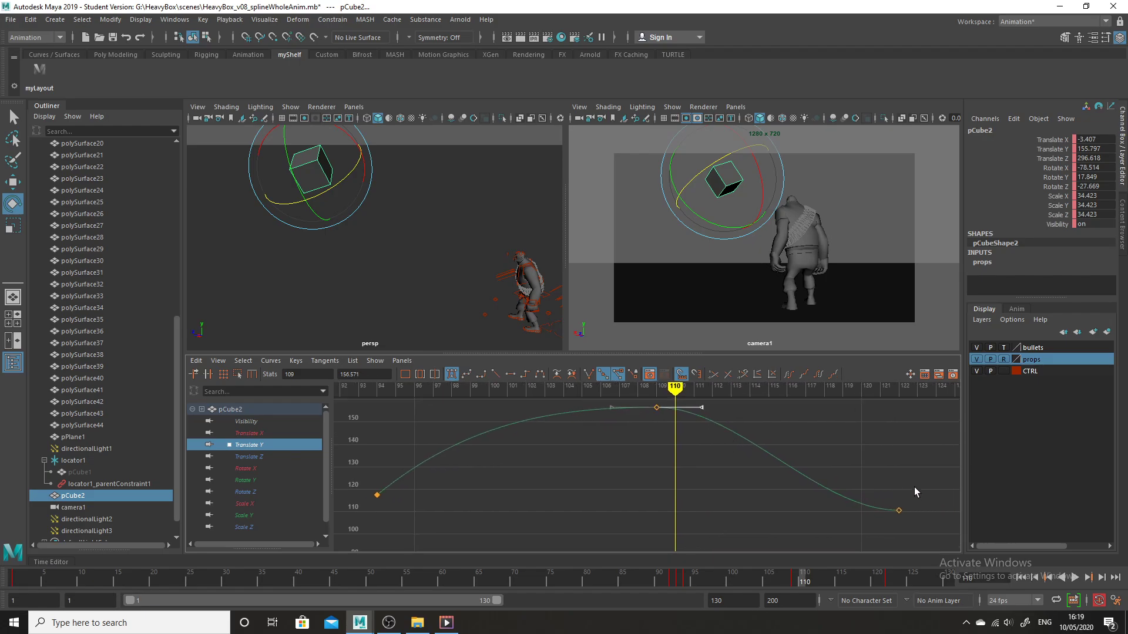
pyautogui.moveTo(914, 487); pyautogui.dragTo(872, 534)
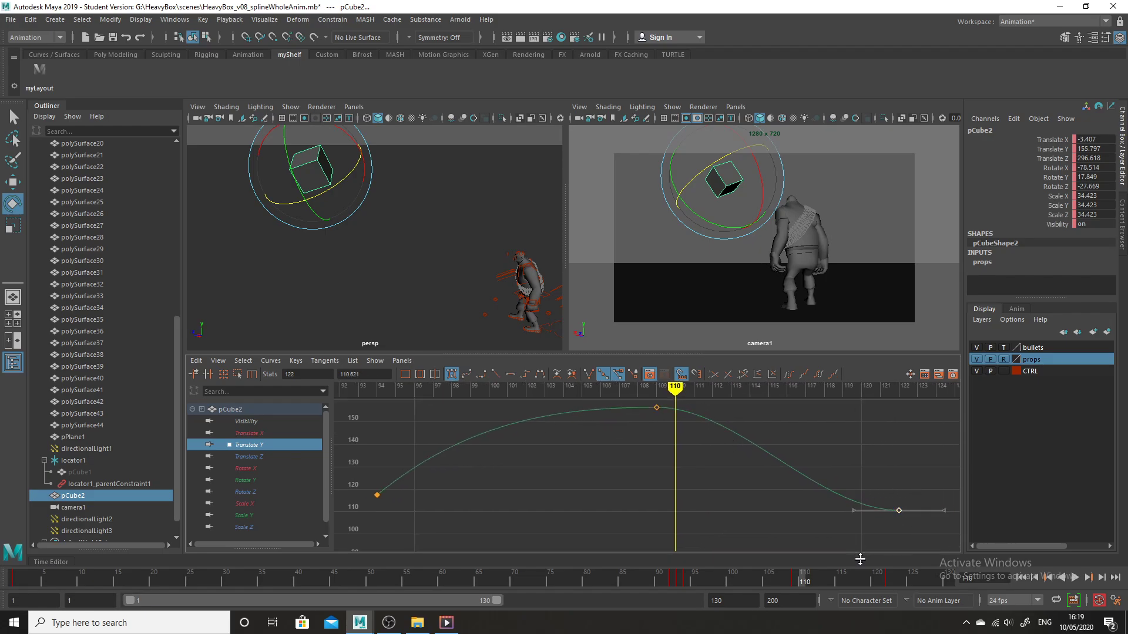
pyautogui.click(589, 379)
pyautogui.moveTo(852, 541); pyautogui.dragTo(854, 513, button='middle')
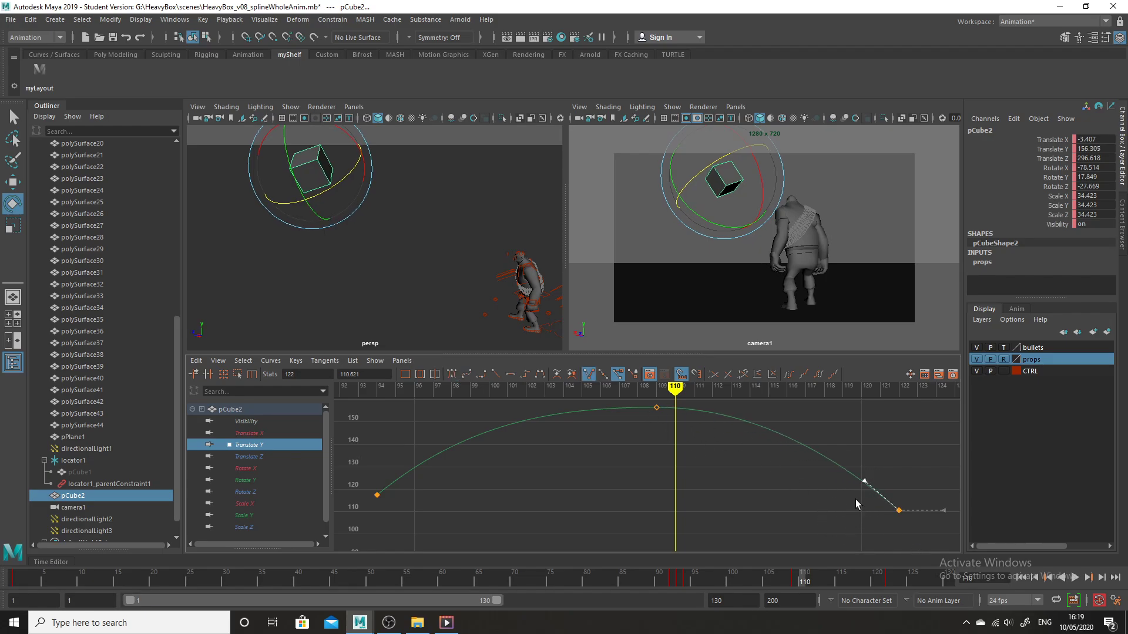
pyautogui.moveTo(651, 414); pyautogui.dragTo(650, 412)
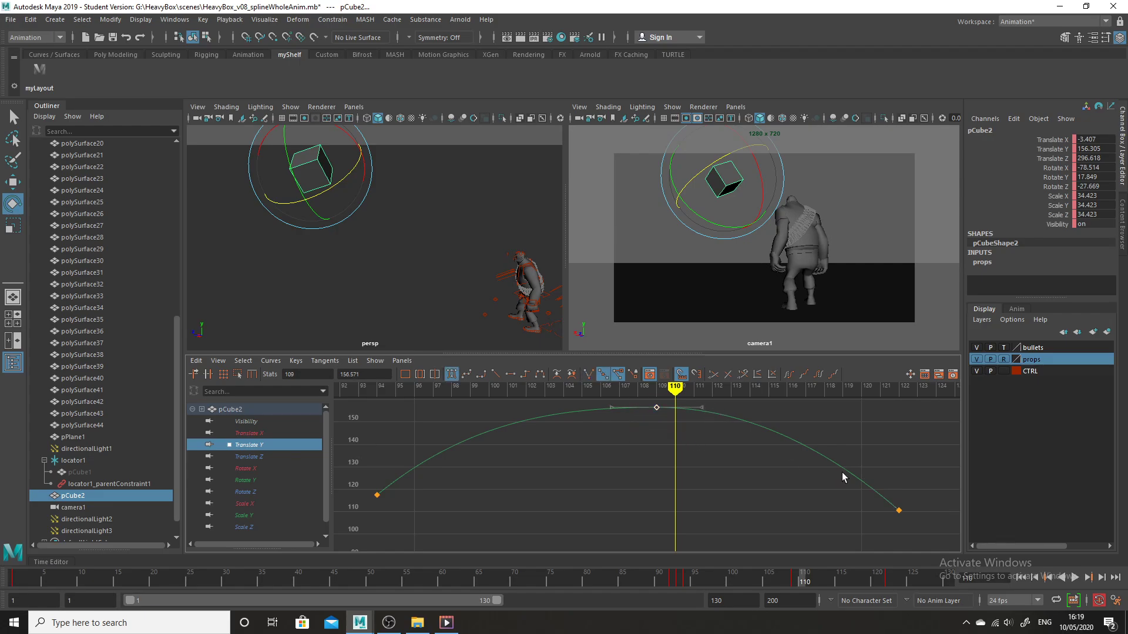
# On pCube2's Translate Z curve, angle the frame 94 key's tangent upward so the forward motion starts at speed
pyautogui.click(269, 456)
pyautogui.press('f')
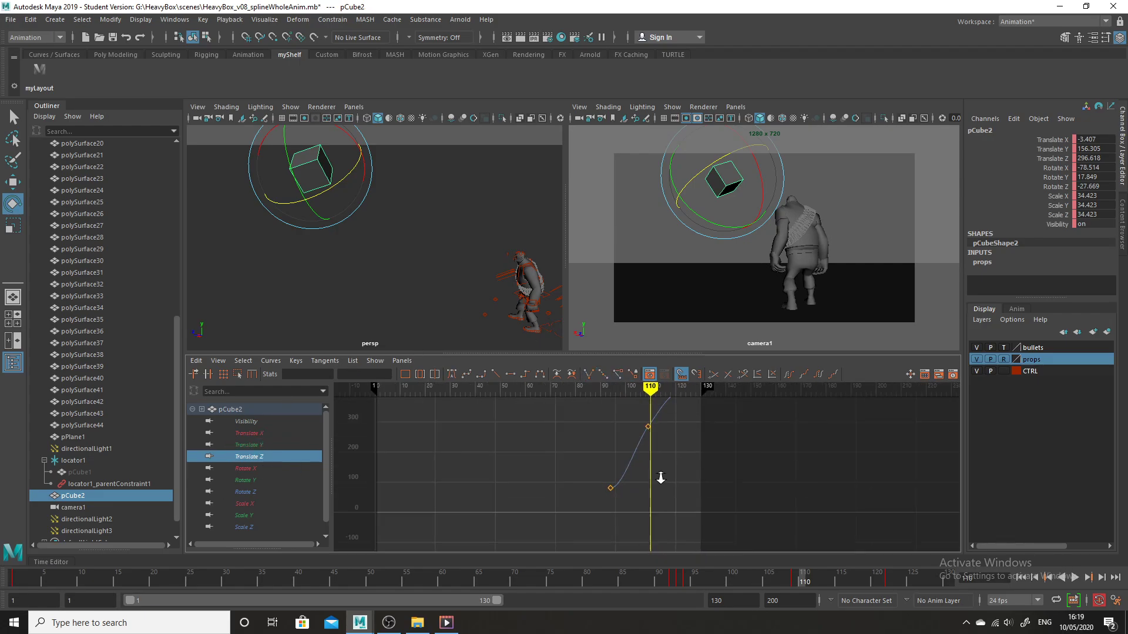
pyautogui.moveTo(573, 499); pyautogui.dragTo(573, 500)
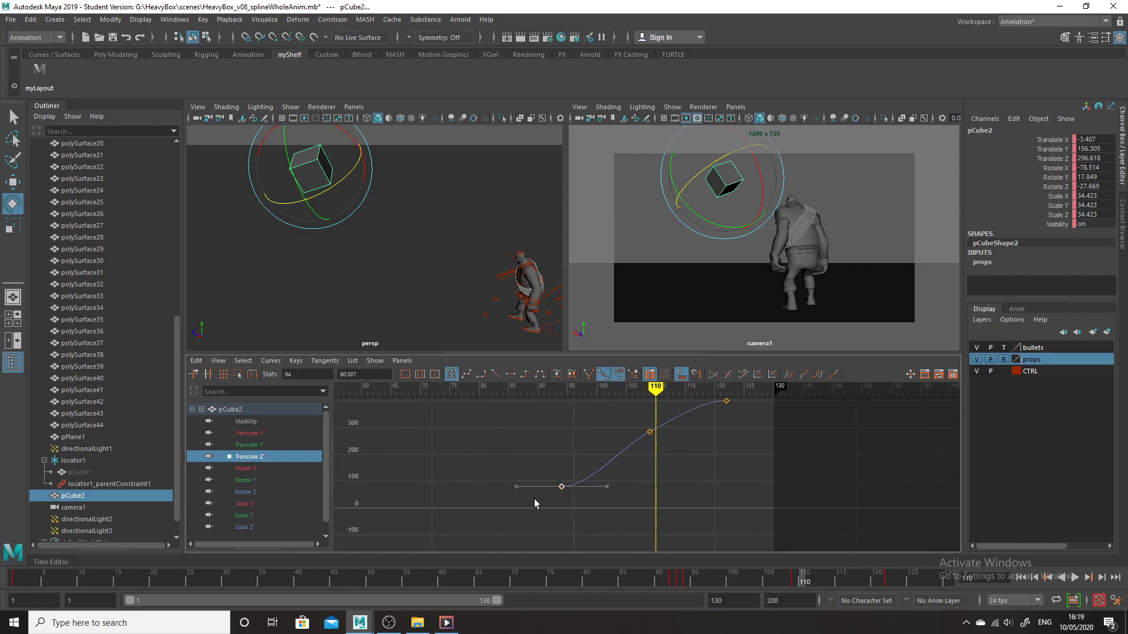
pyautogui.click(511, 375)
pyautogui.moveTo(597, 512); pyautogui.dragTo(599, 469, button='middle')
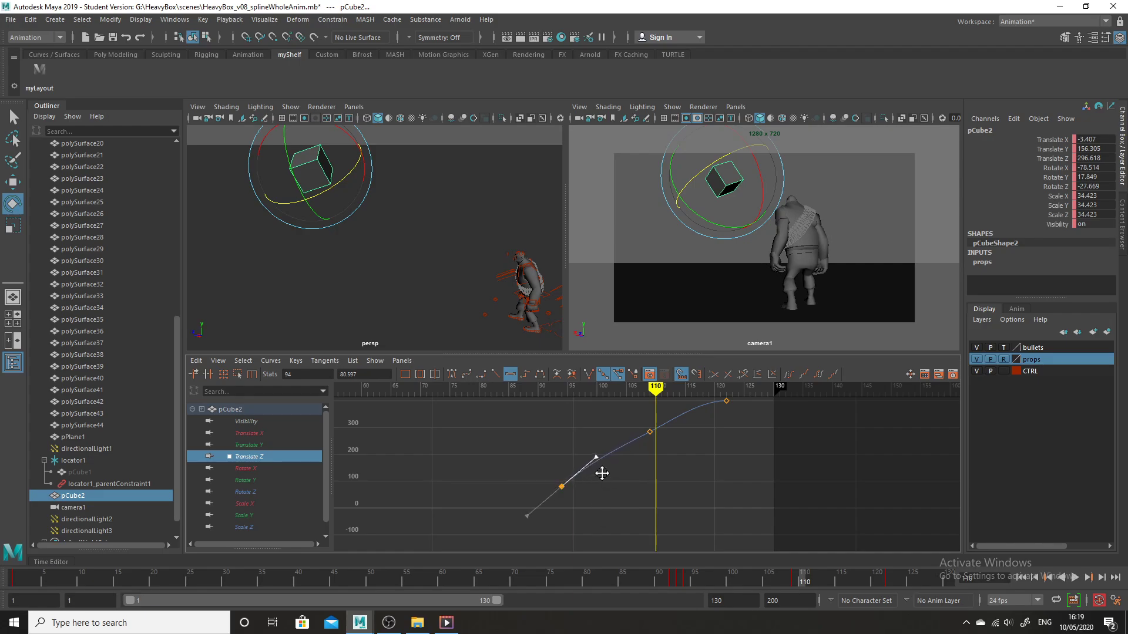
# Delete the Translate Z key at frame 109 and tilt the frame 122 key's tangent slightly upward for a smooth curve
pyautogui.click(646, 448)
pyautogui.moveTo(659, 453); pyautogui.dragTo(656, 467)
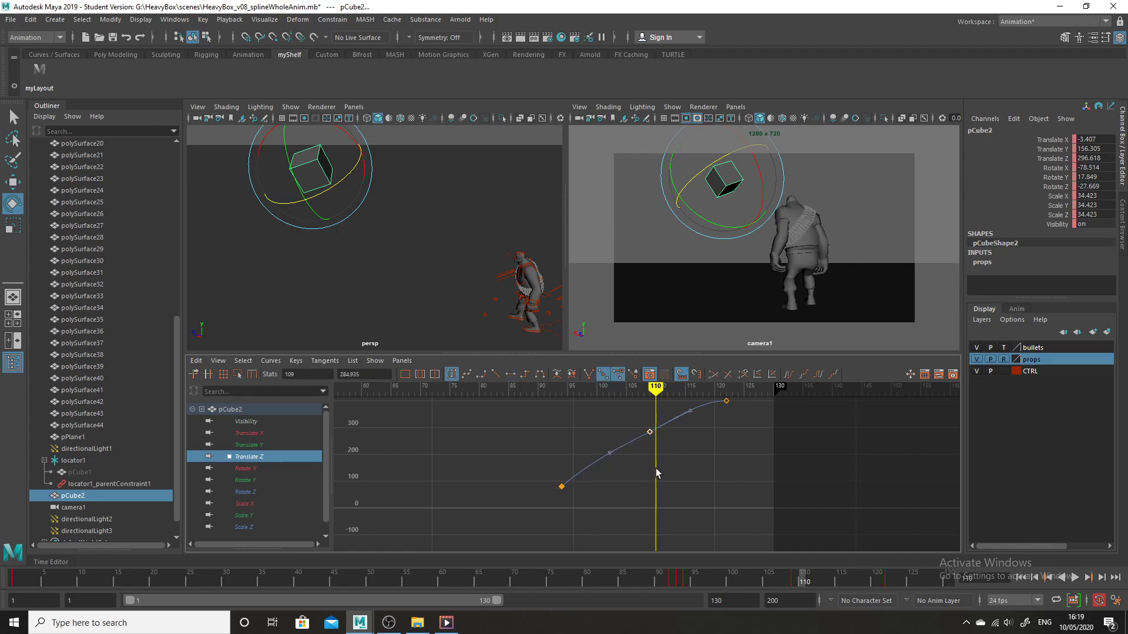
pyautogui.press('Delete')
pyautogui.keyDown('alt'); pyautogui.moveTo(707, 464); pyautogui.dragTo(692, 520, button='middle'); pyautogui.keyUp('alt')
pyautogui.moveTo(736, 445); pyautogui.dragTo(752, 468)
pyautogui.moveTo(754, 470); pyautogui.dragTo(765, 453, button='middle')
pyautogui.scroll(3, 756, 458)
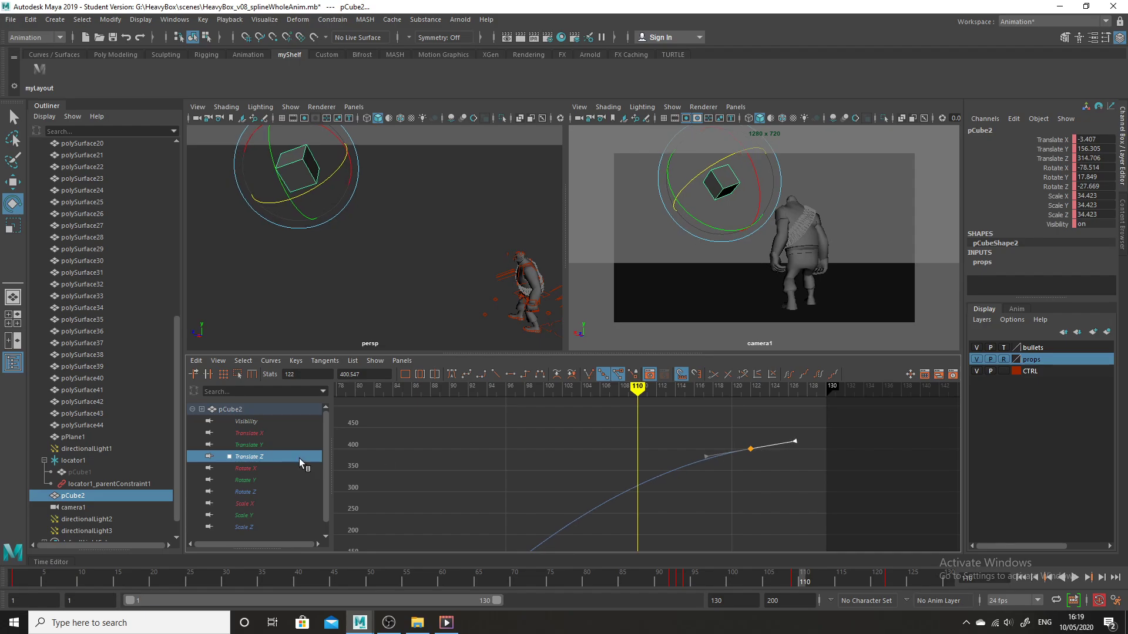
# Check pCube2's Translate X curve, then deselect the box and play back the throw from before the release
pyautogui.click(265, 433)
pyautogui.press('f')
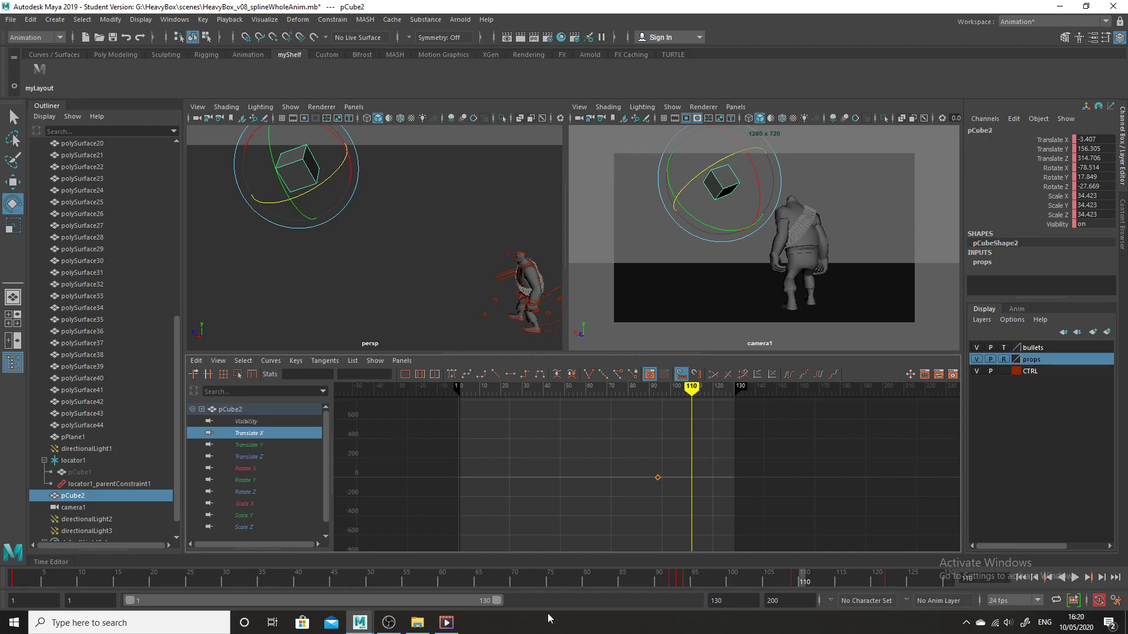
pyautogui.moveTo(788, 583); pyautogui.dragTo(600, 578)
pyautogui.click(675, 285)
pyautogui.moveTo(717, 576); pyautogui.dragTo(557, 579)
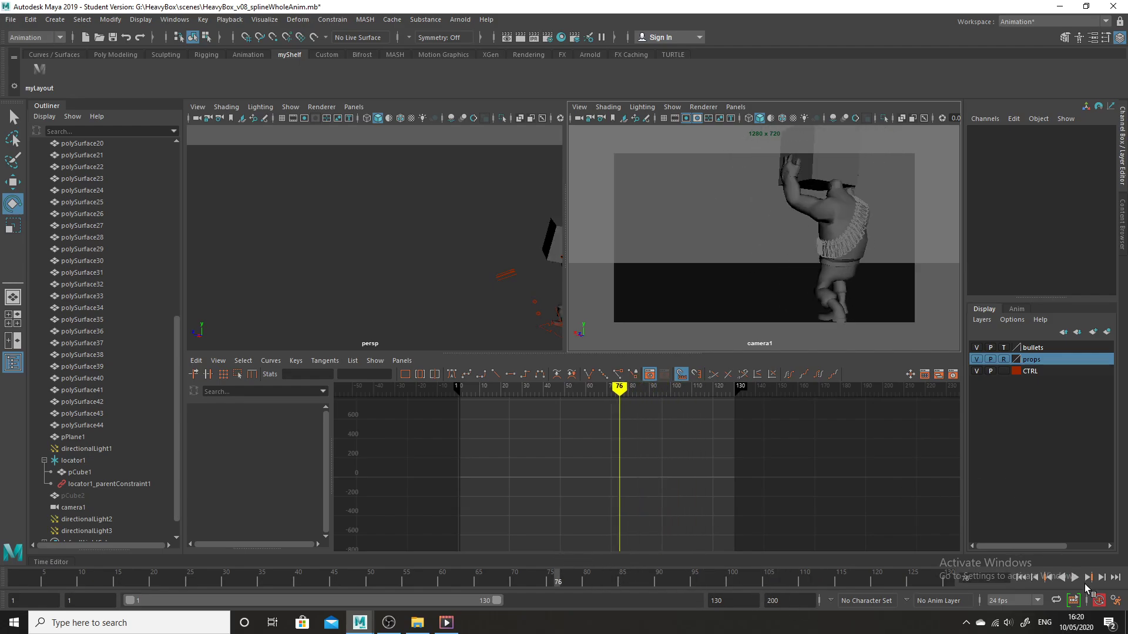
pyautogui.click(1075, 578)
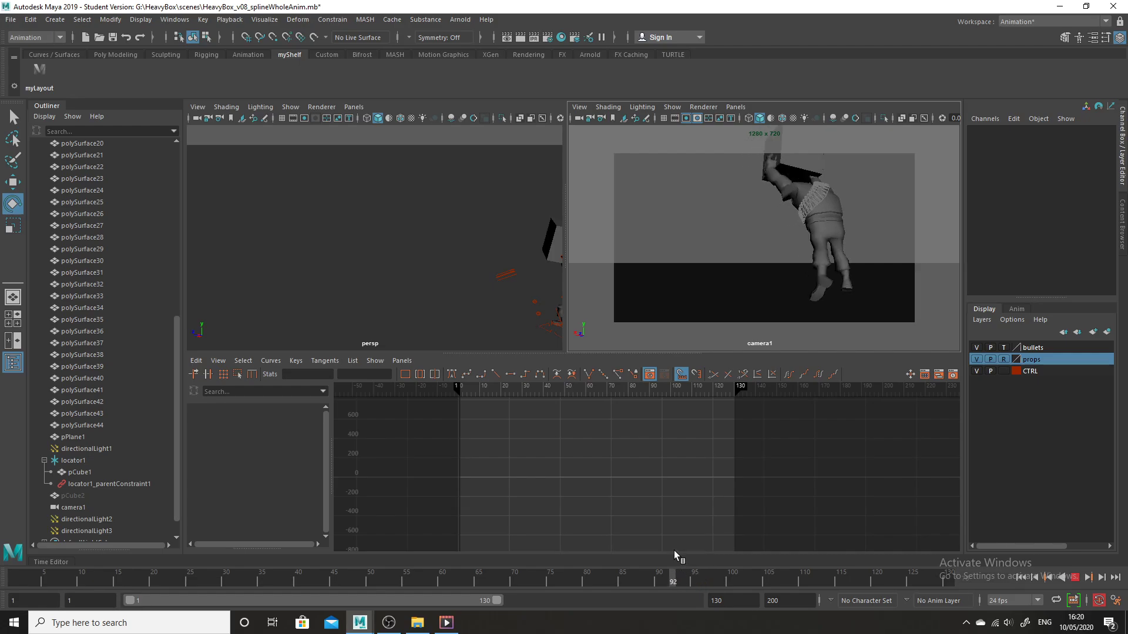
pyautogui.click(1075, 577)
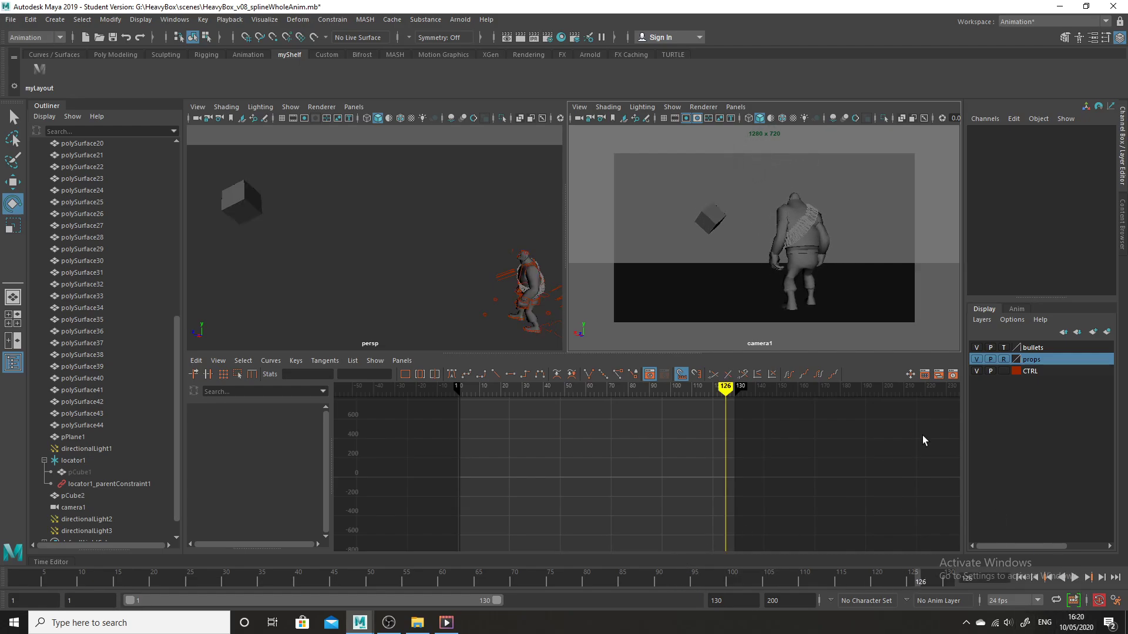
# Shift all of pCube2's translate and rotate keys from frame 94 onward one frame earlier in the Graph Editor
pyautogui.click(247, 197)
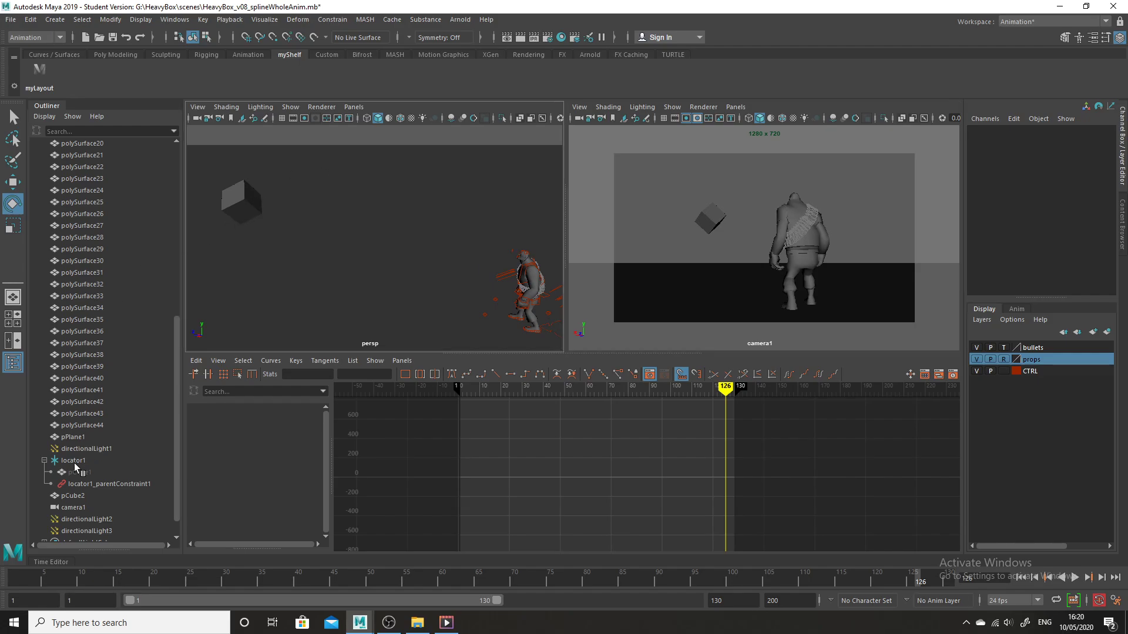
pyautogui.click(74, 496)
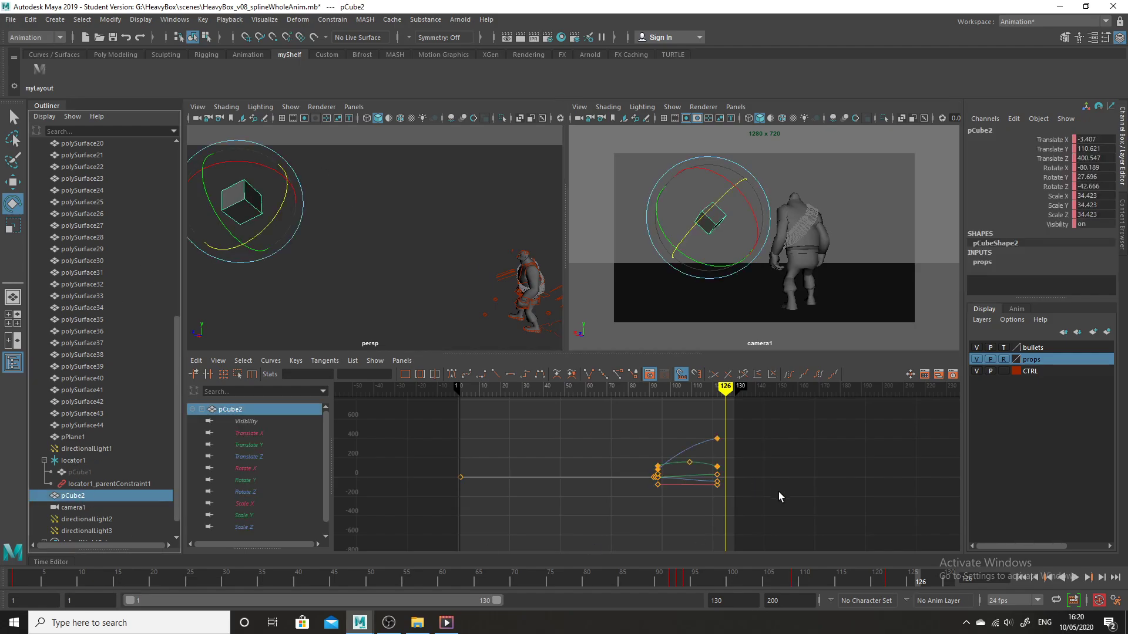
pyautogui.press('f')
pyautogui.moveTo(911, 583)
pyautogui.mouseDown()
pyautogui.moveTo(661, 562)
pyautogui.moveTo(697, 558)
pyautogui.moveTo(685, 557)
pyautogui.mouseUp()
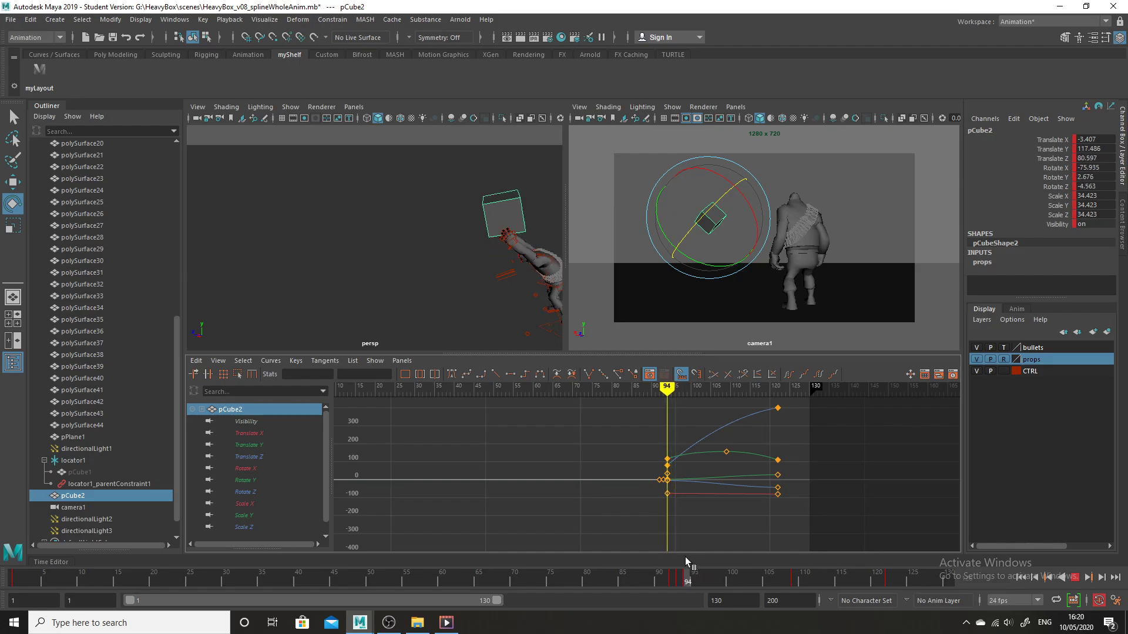
pyautogui.moveTo(842, 434)
pyautogui.keyDown('alt'); pyautogui.mouseDown(button='middle')
pyautogui.moveTo(846, 449)
pyautogui.moveTo(872, 455)
pyautogui.moveTo(856, 451)
pyautogui.mouseUp(button='middle'); pyautogui.keyUp('alt')
pyautogui.scroll(4, 856, 431)
pyautogui.keyDown('alt'); pyautogui.moveTo(894, 463); pyautogui.dragTo(810, 459, button='right'); pyautogui.keyUp('alt')
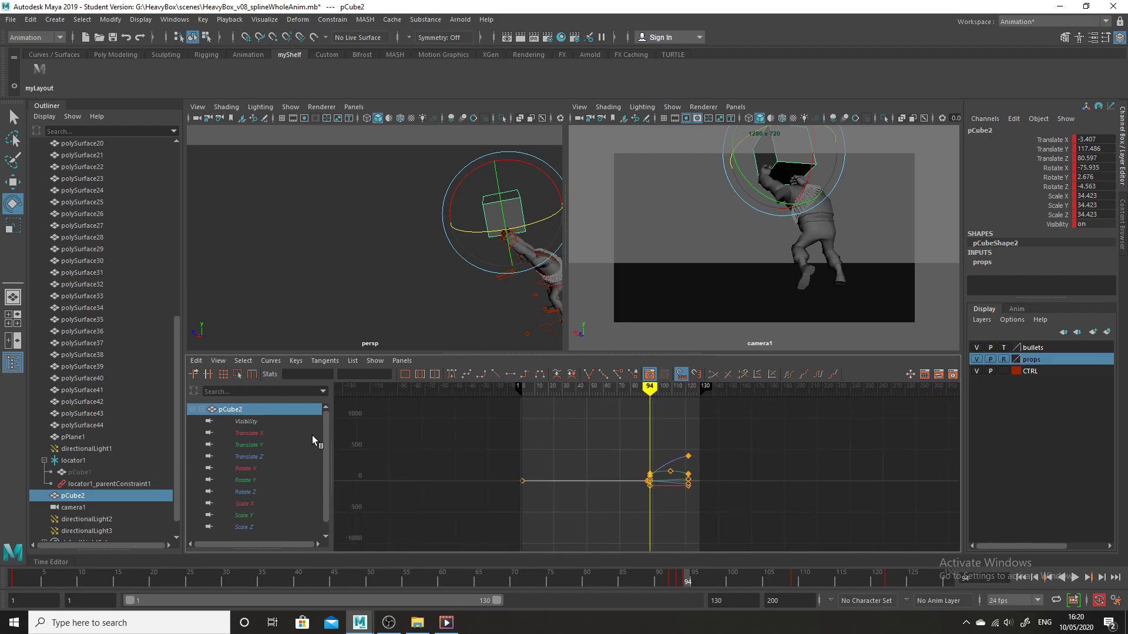
pyautogui.moveTo(259, 431); pyautogui.dragTo(249, 492)
pyautogui.keyDown('alt'); pyautogui.moveTo(674, 466); pyautogui.dragTo(813, 451, button='right'); pyautogui.keyUp('alt')
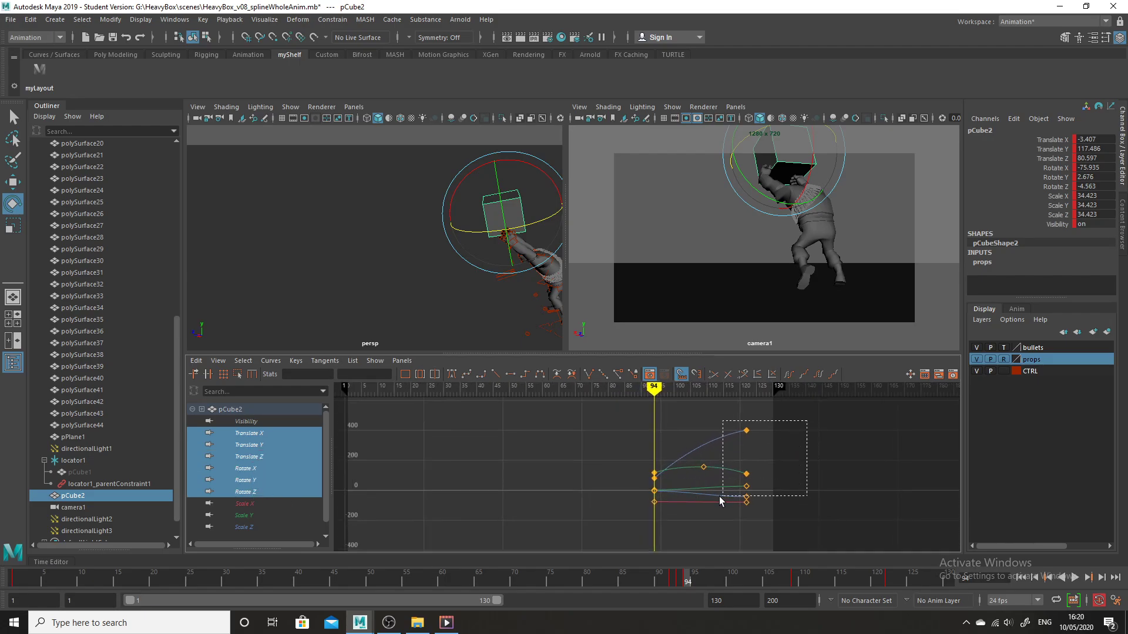
pyautogui.moveTo(719, 497); pyautogui.dragTo(642, 524)
pyautogui.press('capslock')
pyautogui.keyDown('shift'); pyautogui.moveTo(683, 534); pyautogui.dragTo(677, 534, button='middle'); pyautogui.keyUp('shift')
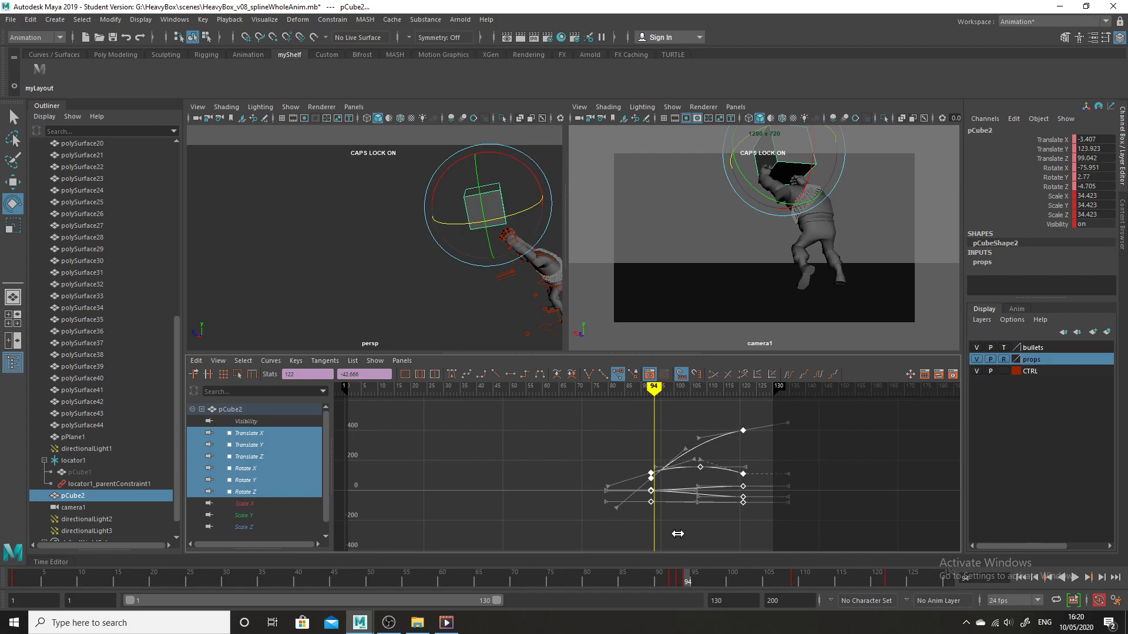
# Play back the throw without the box selected and scrub through frames 97 to 107 to judge the flight's speed
pyautogui.moveTo(683, 576); pyautogui.dragTo(638, 576)
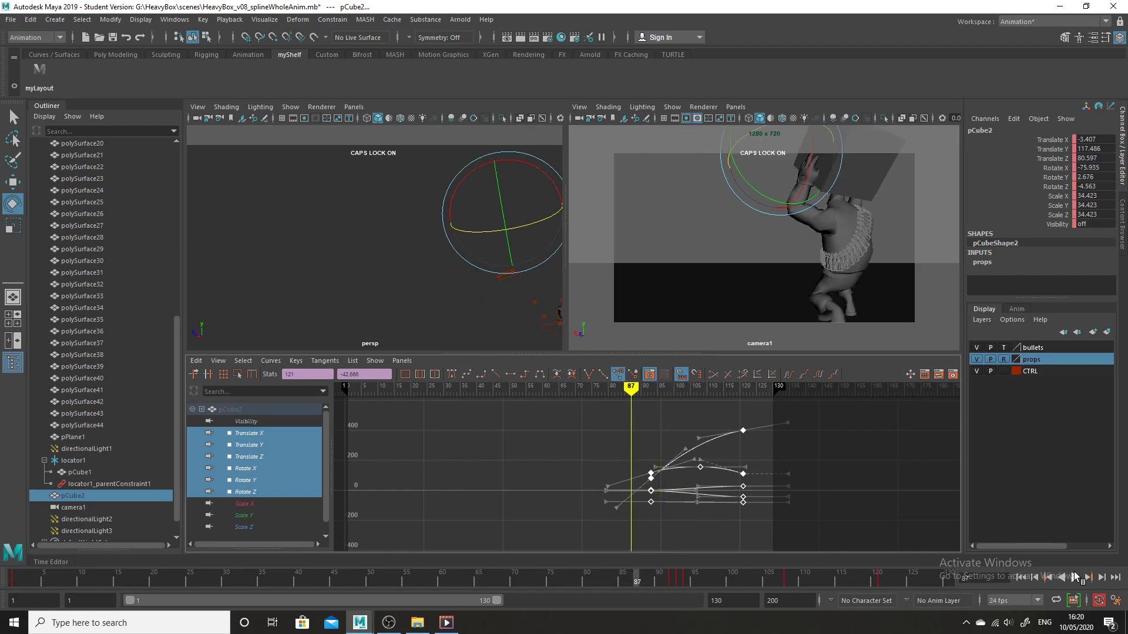
pyautogui.click(1074, 578)
pyautogui.click(752, 213)
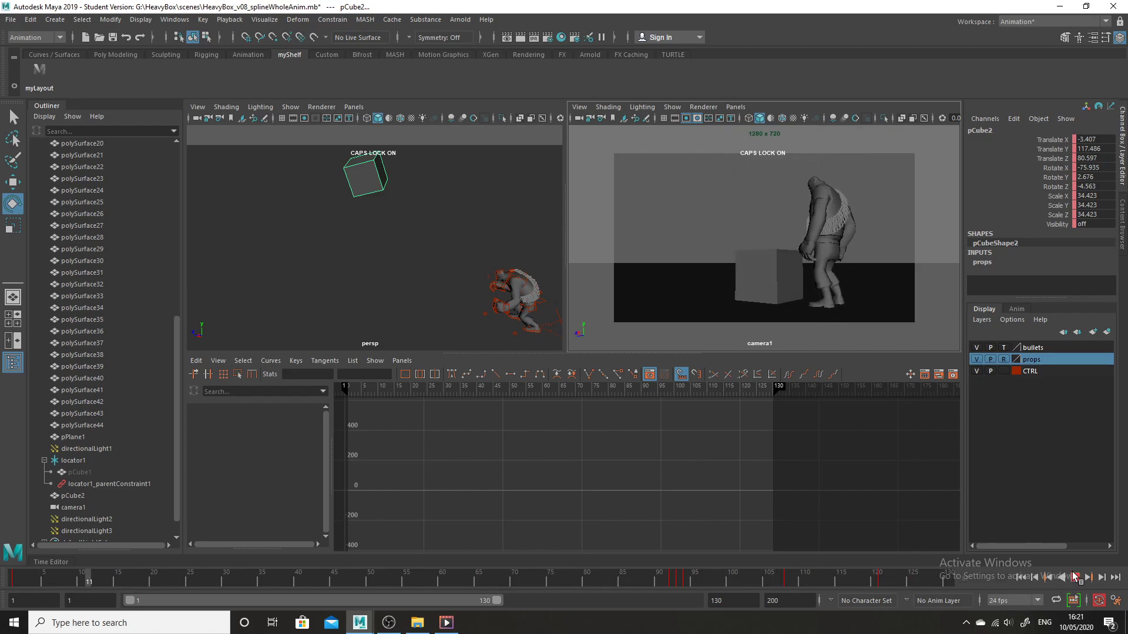
pyautogui.click(1072, 574)
pyautogui.moveTo(411, 571); pyautogui.dragTo(783, 564)
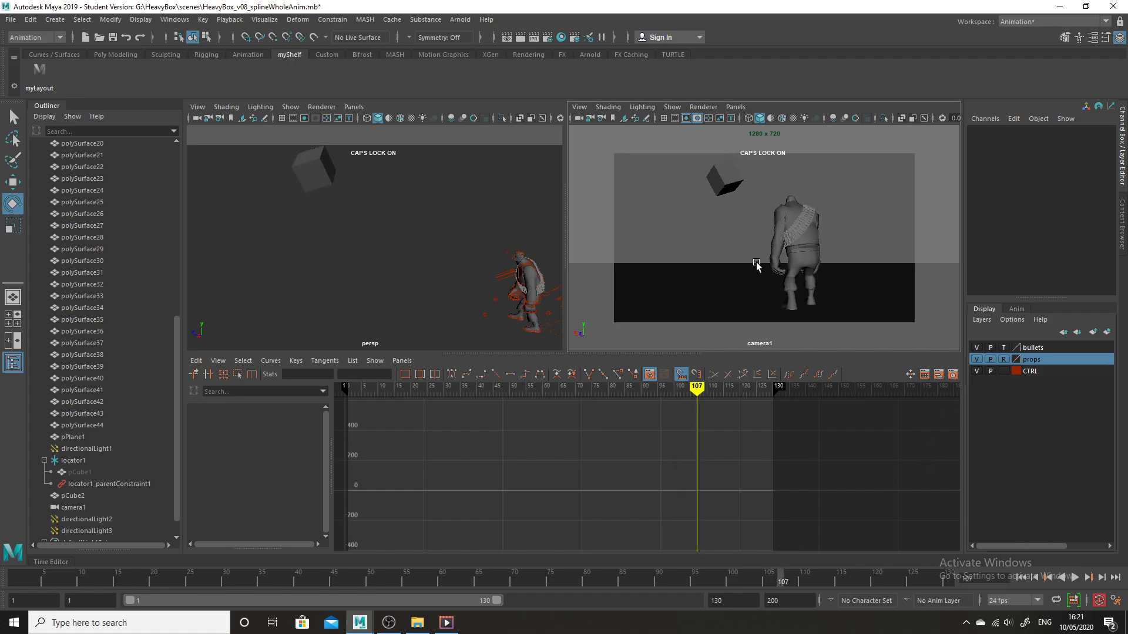
pyautogui.moveTo(783, 580); pyautogui.dragTo(709, 582)
pyautogui.click(446, 202)
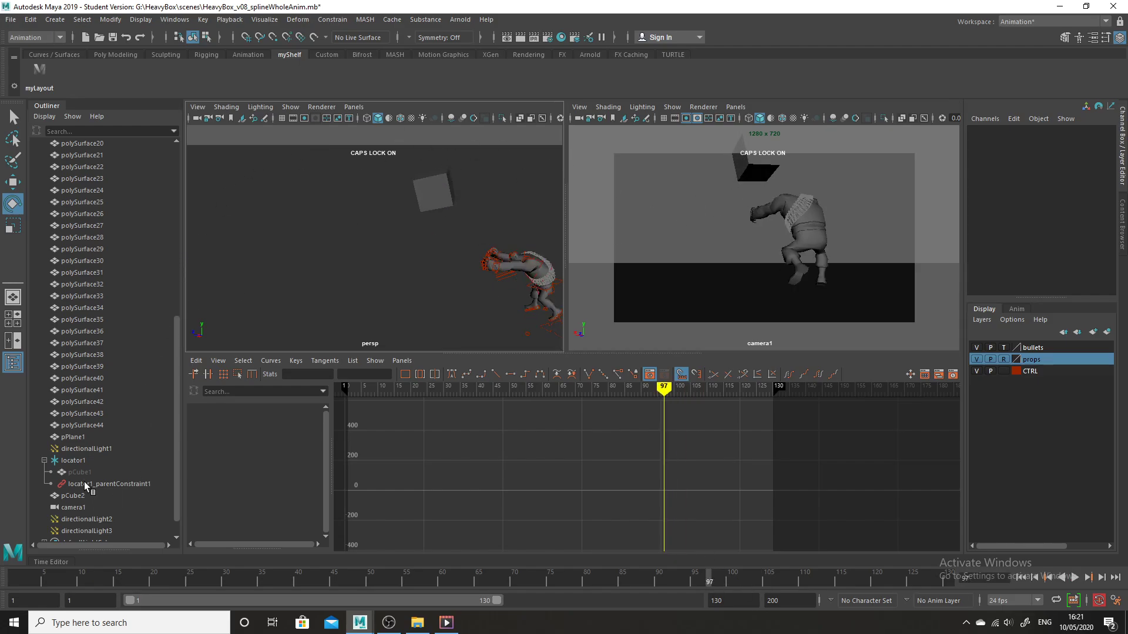
# Select pCube2's flight keys and compress their timing with the Region tool so the flight ends at about frame 117
pyautogui.click(72, 496)
pyautogui.moveTo(664, 510); pyautogui.dragTo(700, 510)
pyautogui.moveTo(813, 413); pyautogui.dragTo(649, 538)
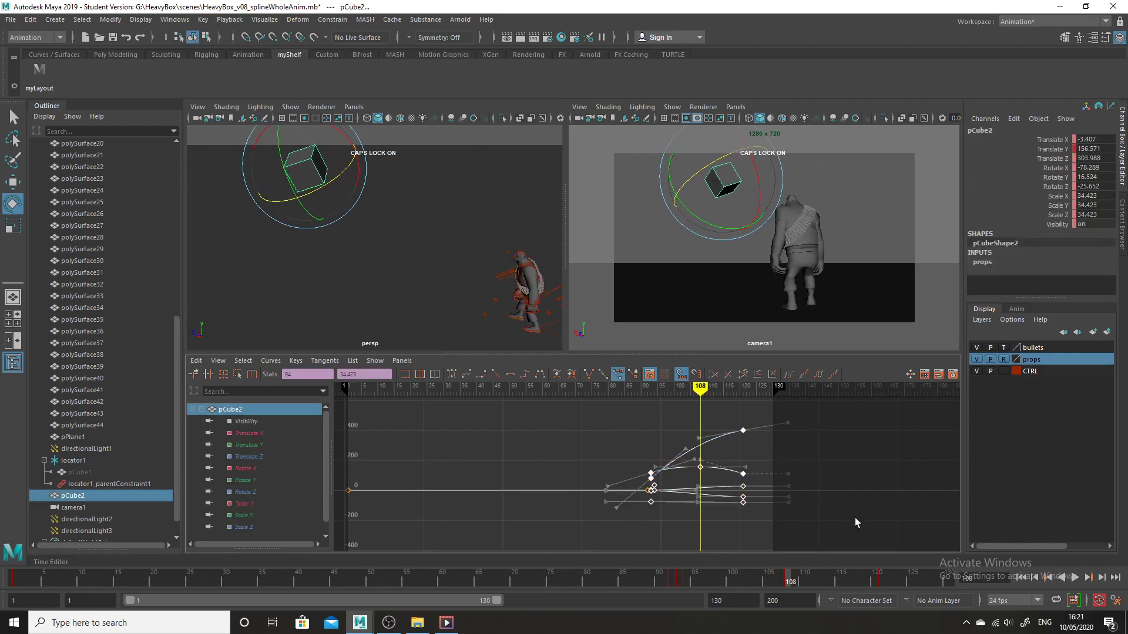
pyautogui.click(238, 374)
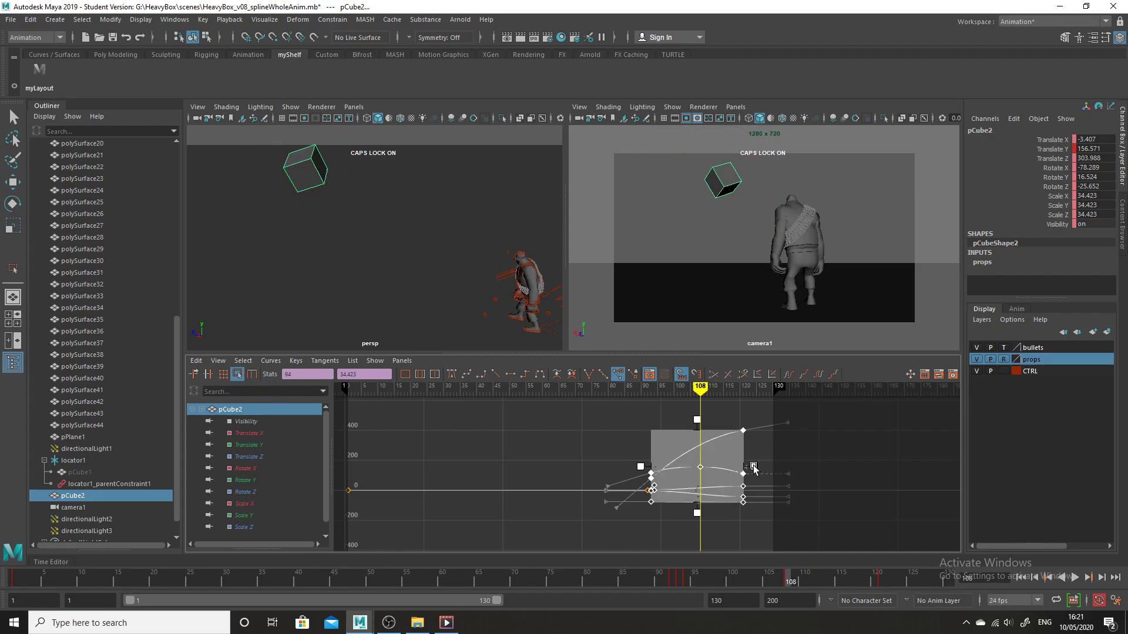
pyautogui.moveTo(754, 468); pyautogui.dragTo(740, 468)
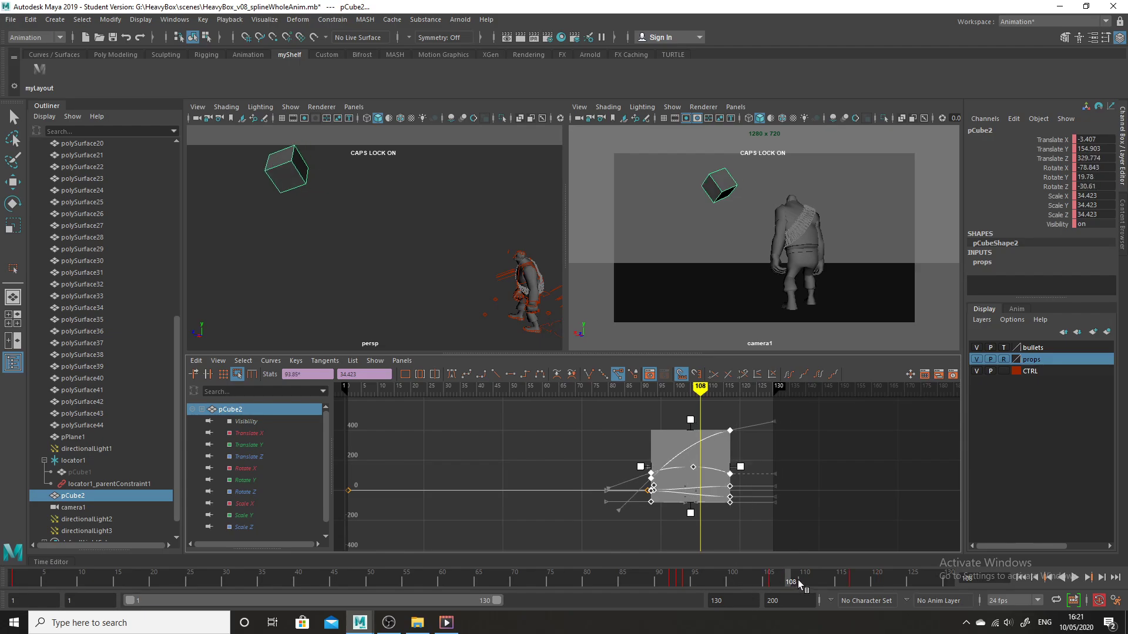
# Deselect the box, play back the throw from frame 80, and scrub the earlier lifting frames to check the retimed animation
pyautogui.moveTo(798, 581); pyautogui.dragTo(840, 585)
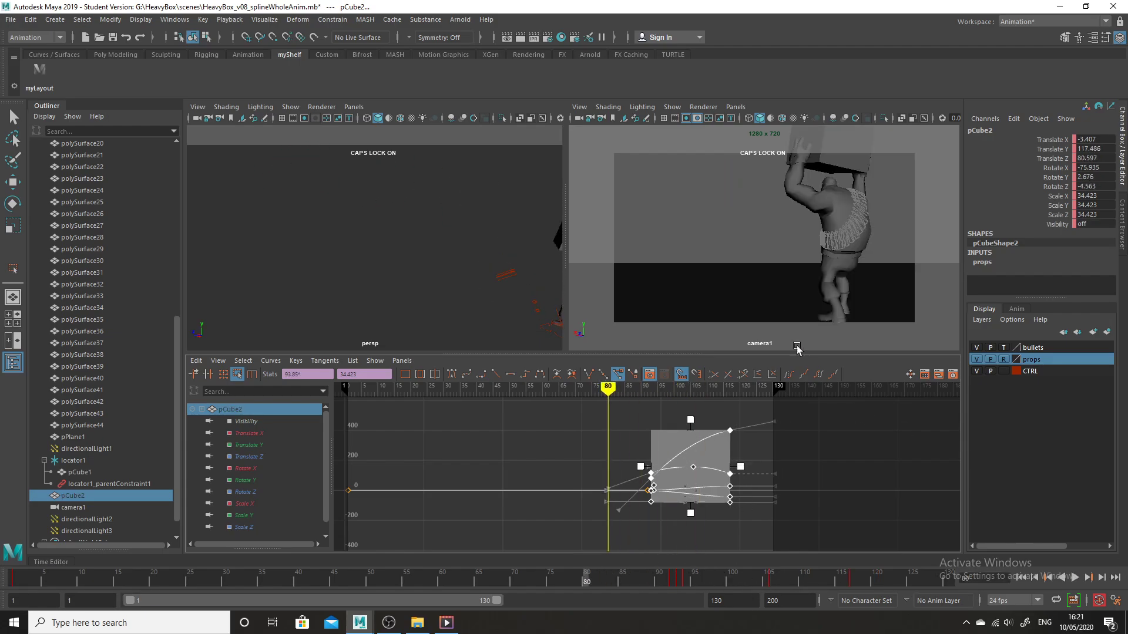
pyautogui.click(782, 306)
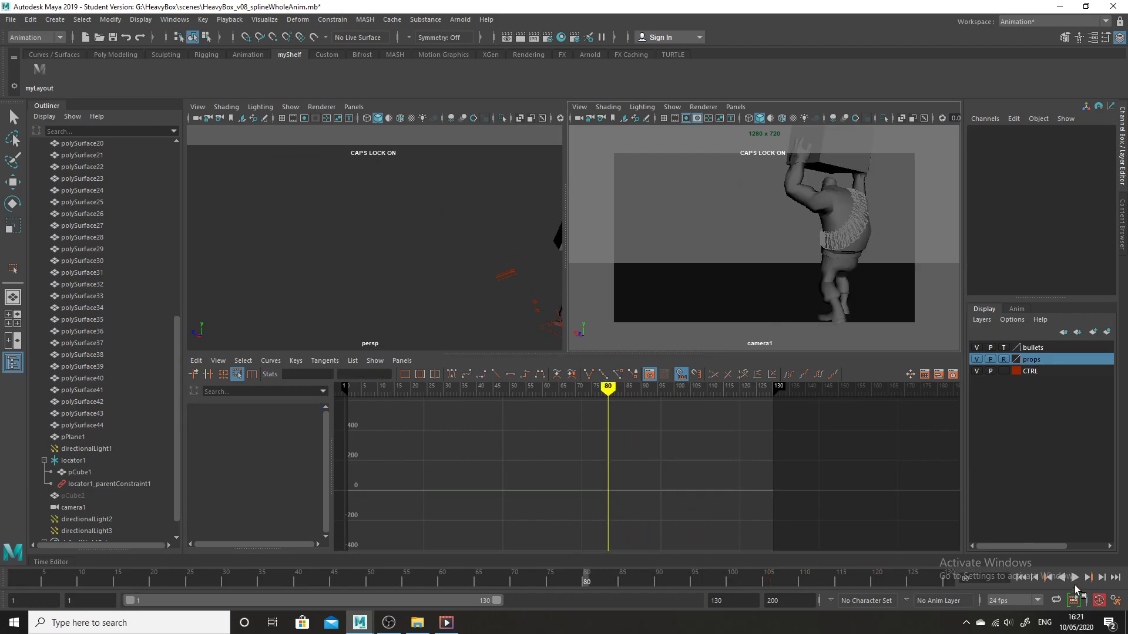
pyautogui.click(1074, 579)
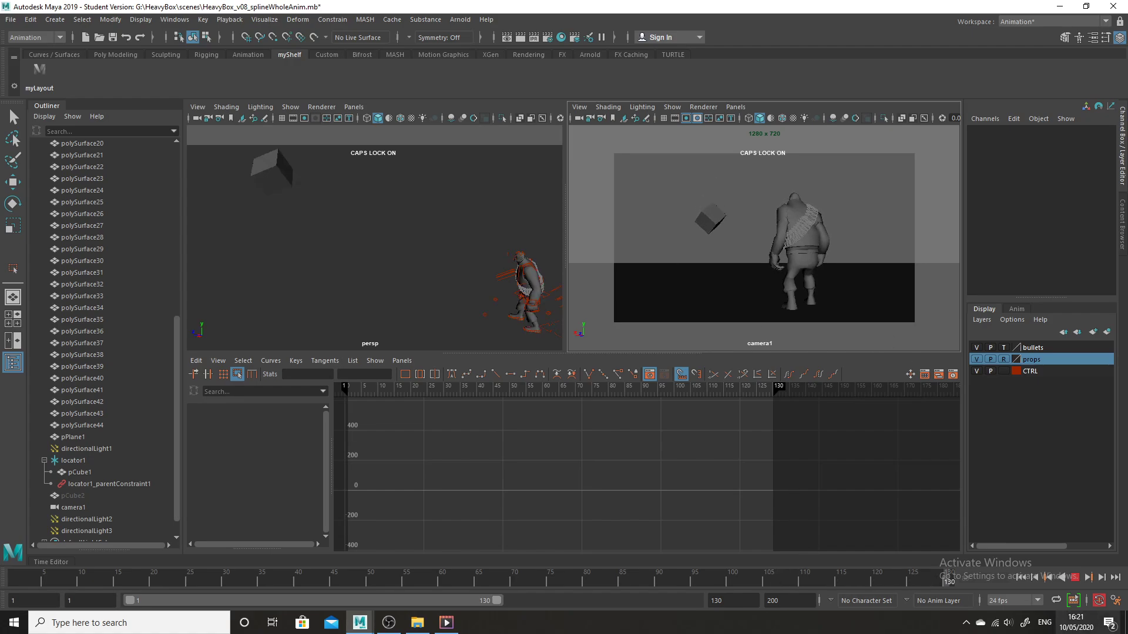
pyautogui.click(1074, 578)
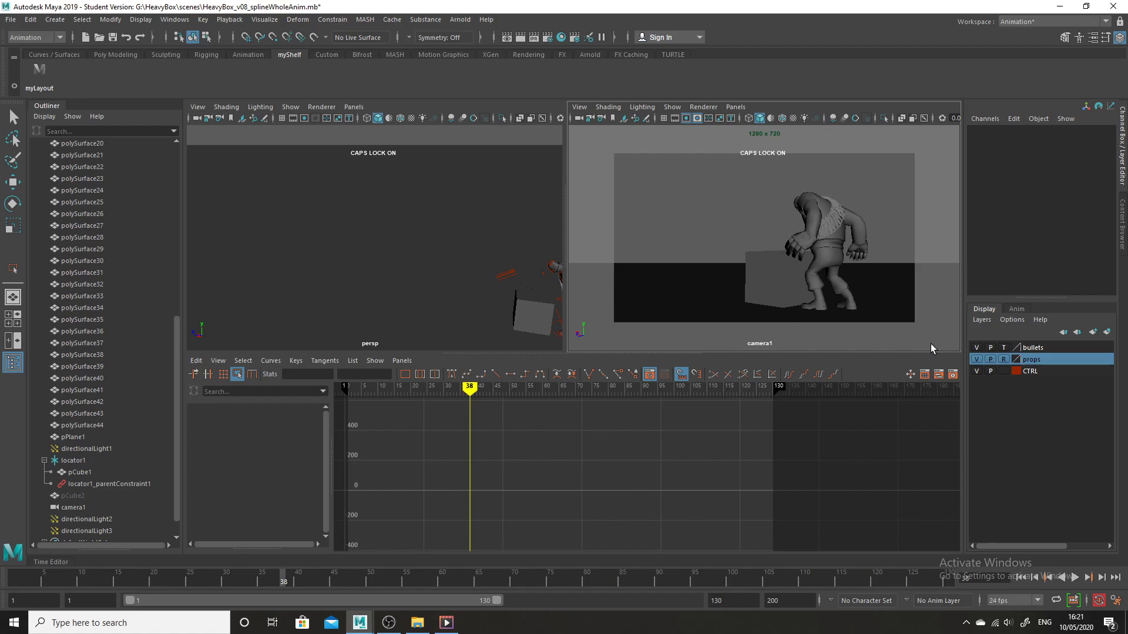
pyautogui.moveTo(661, 583); pyautogui.dragTo(49, 544)
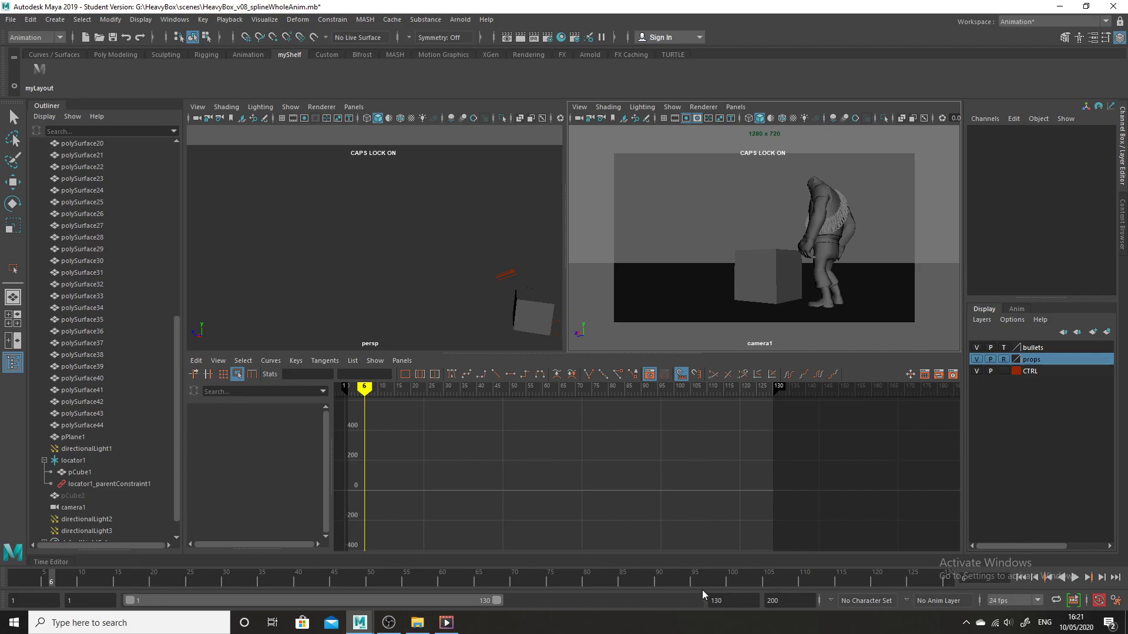
pyautogui.moveTo(548, 581); pyautogui.dragTo(435, 541)
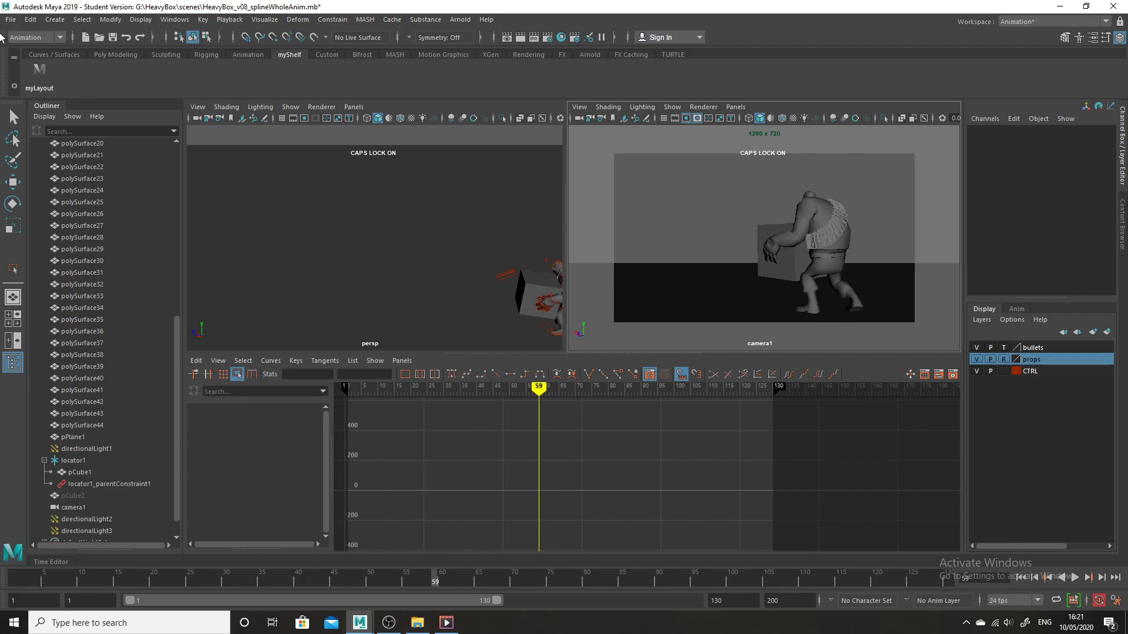
# Open the scene HeavyBox_v09_BoxThrow.mb and accept the student version notice
pyautogui.click(8, 19)
pyautogui.click(46, 54)
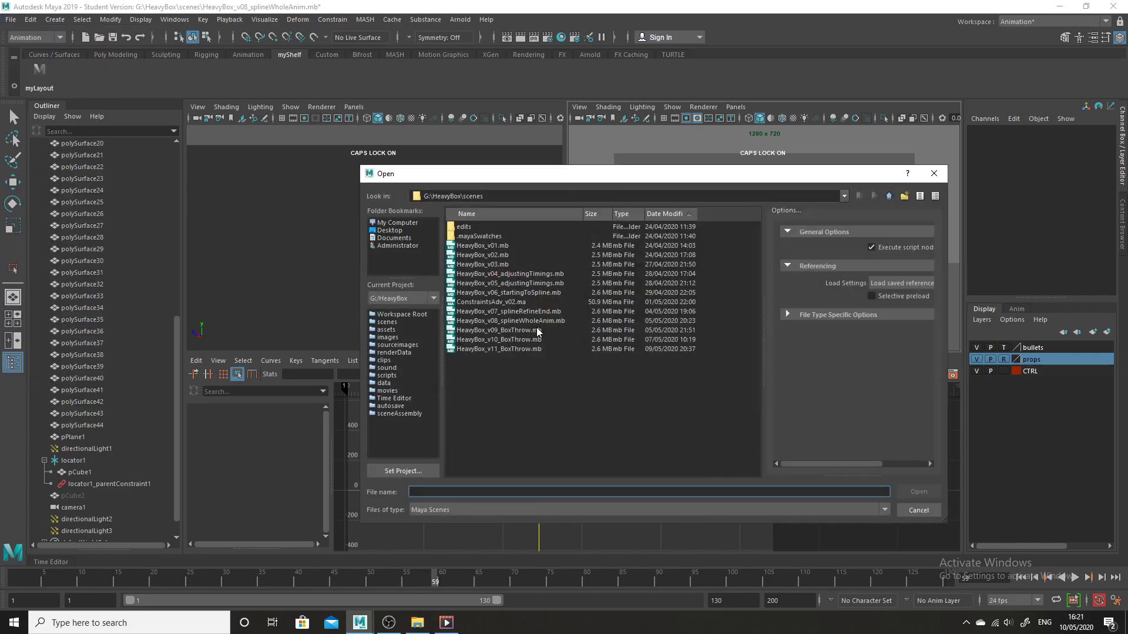
pyautogui.click(532, 330)
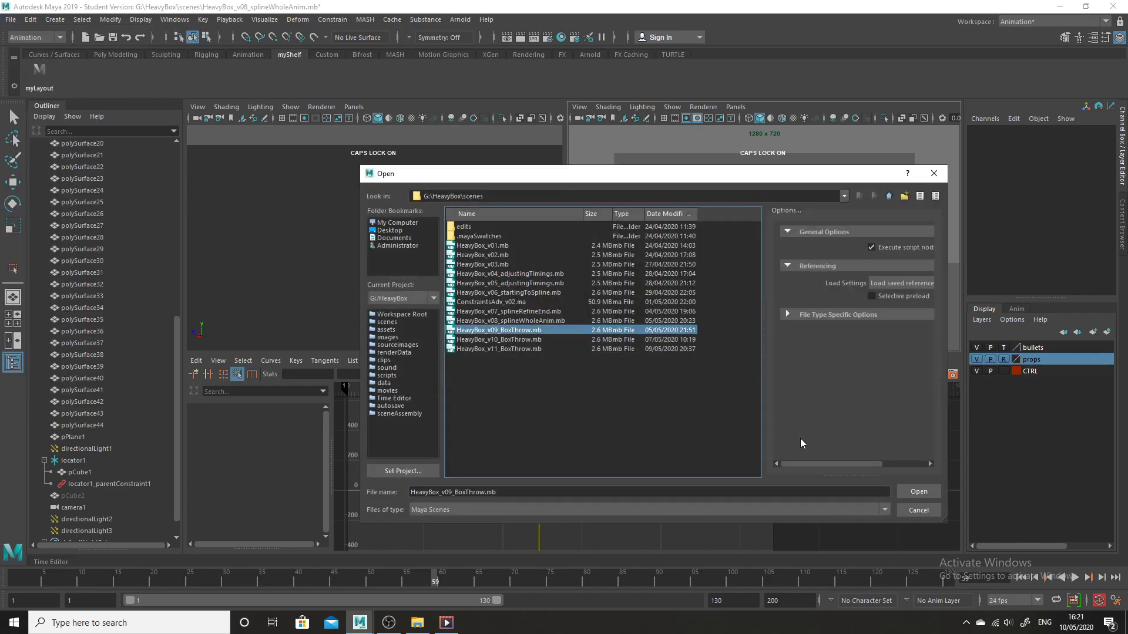
pyautogui.click(930, 497)
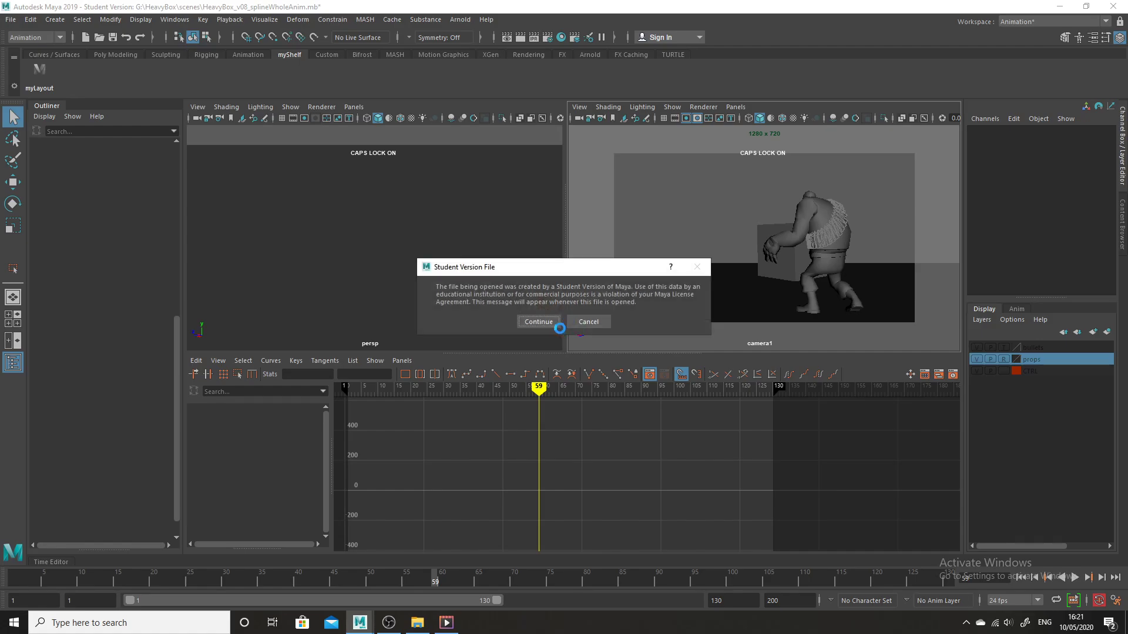
pyautogui.click(549, 322)
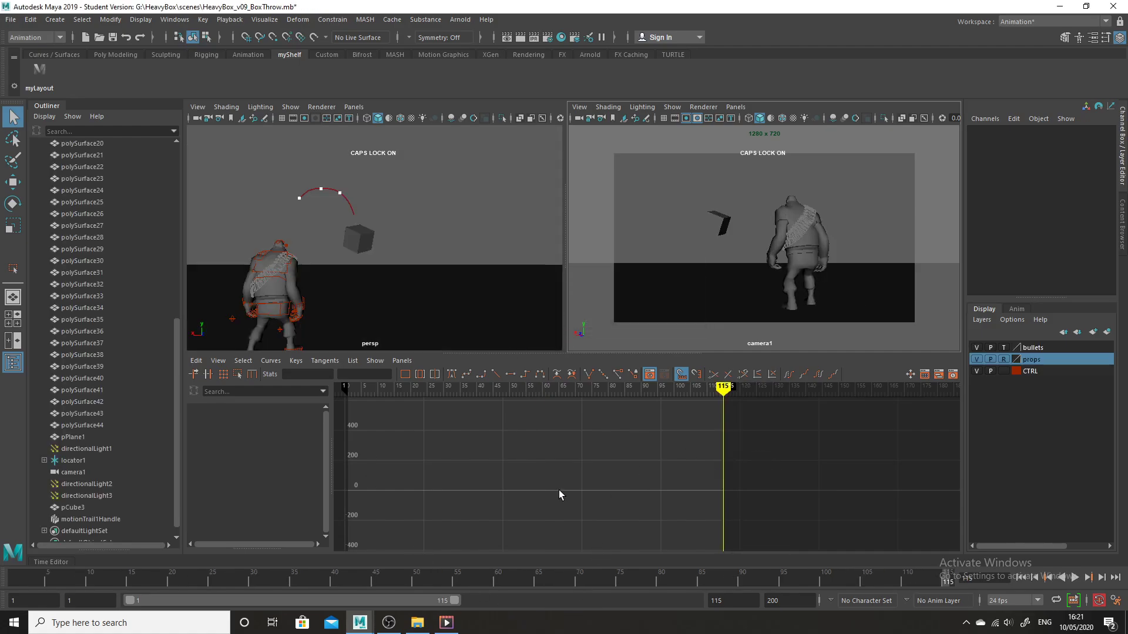
# Scrub through the v09 animation, maximize the camera1 view, and play it back from frame 22
pyautogui.moveTo(526, 585); pyautogui.dragTo(3, 555)
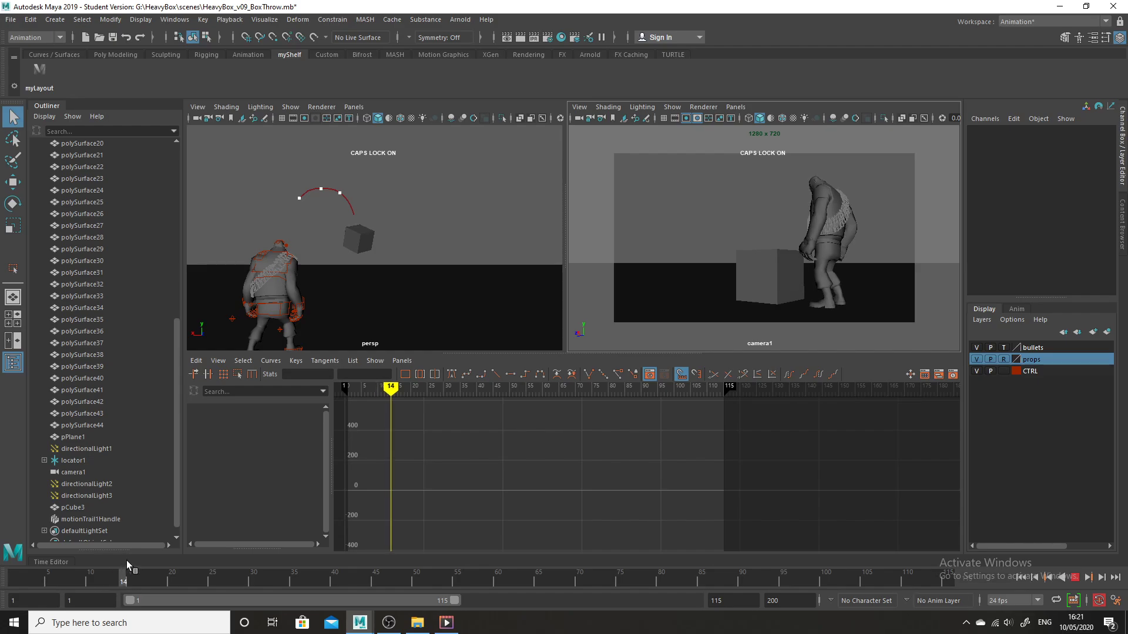
pyautogui.moveTo(127, 564); pyautogui.dragTo(441, 586)
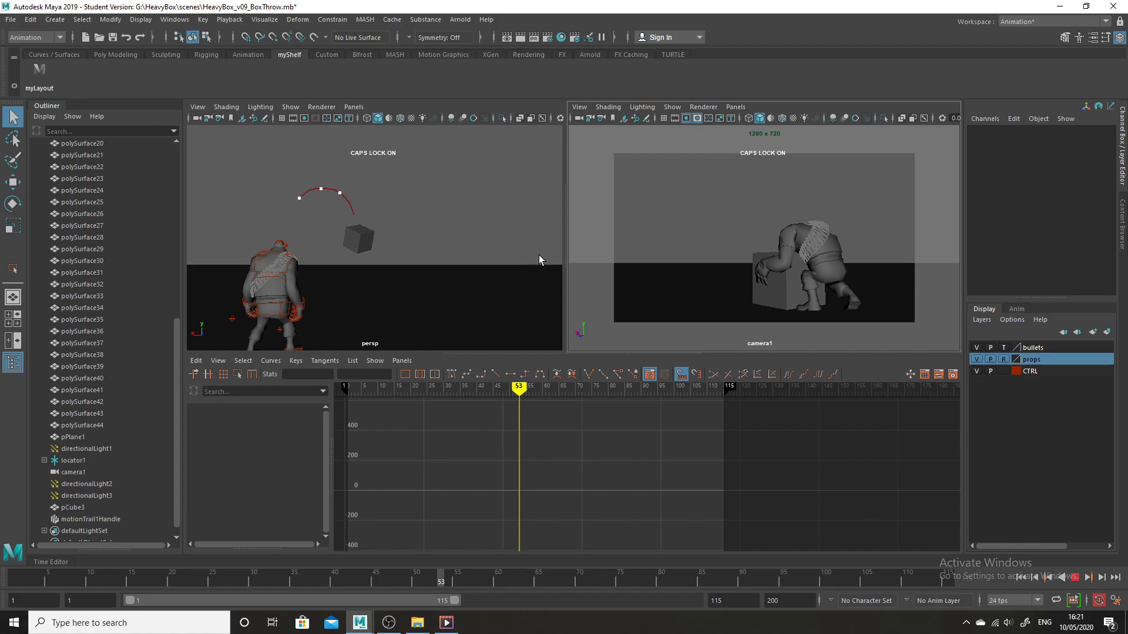
pyautogui.press('space')
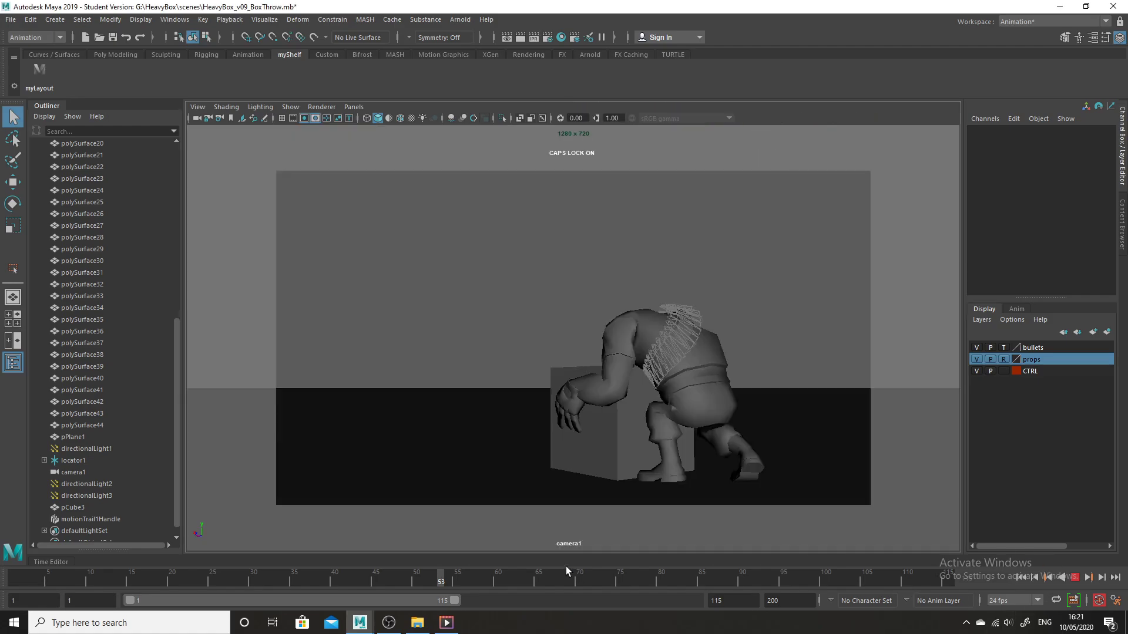
pyautogui.moveTo(566, 570); pyautogui.dragTo(188, 578)
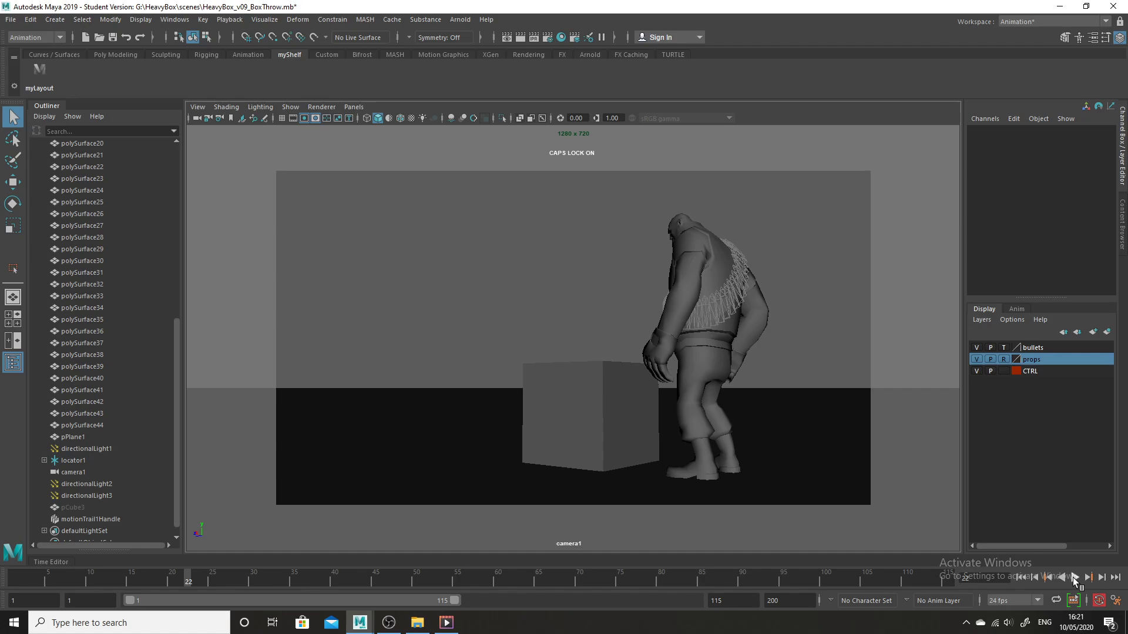
pyautogui.click(1074, 578)
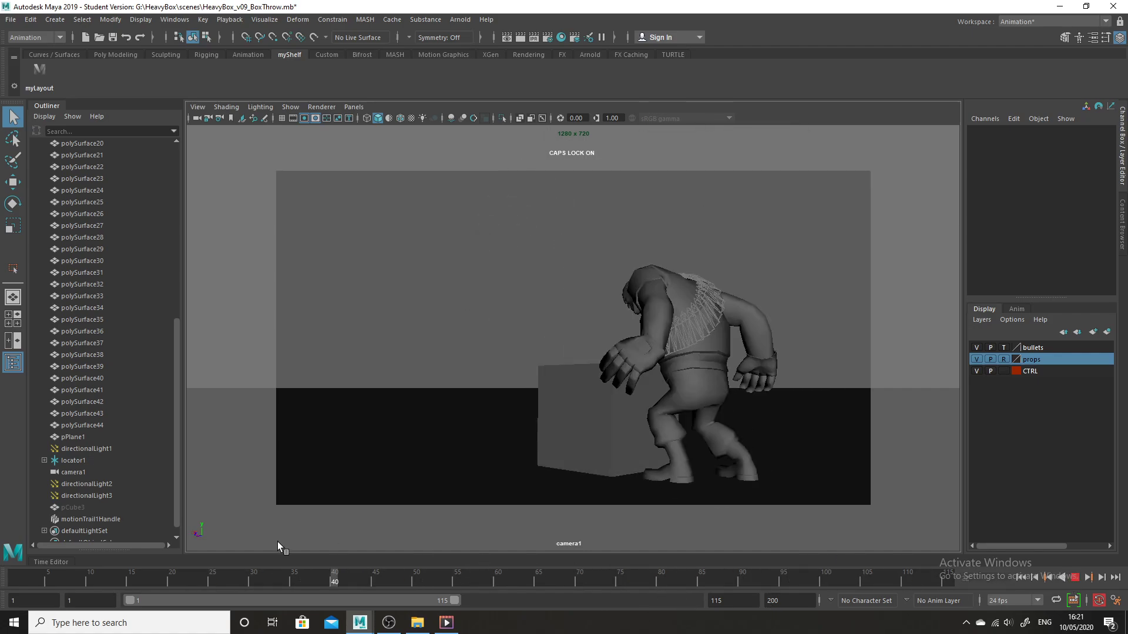
# Open HeavyBox_v08_splineWholeAnim.mb without saving the current scene and accept the student version notice
pyautogui.click(10, 20)
pyautogui.click(36, 56)
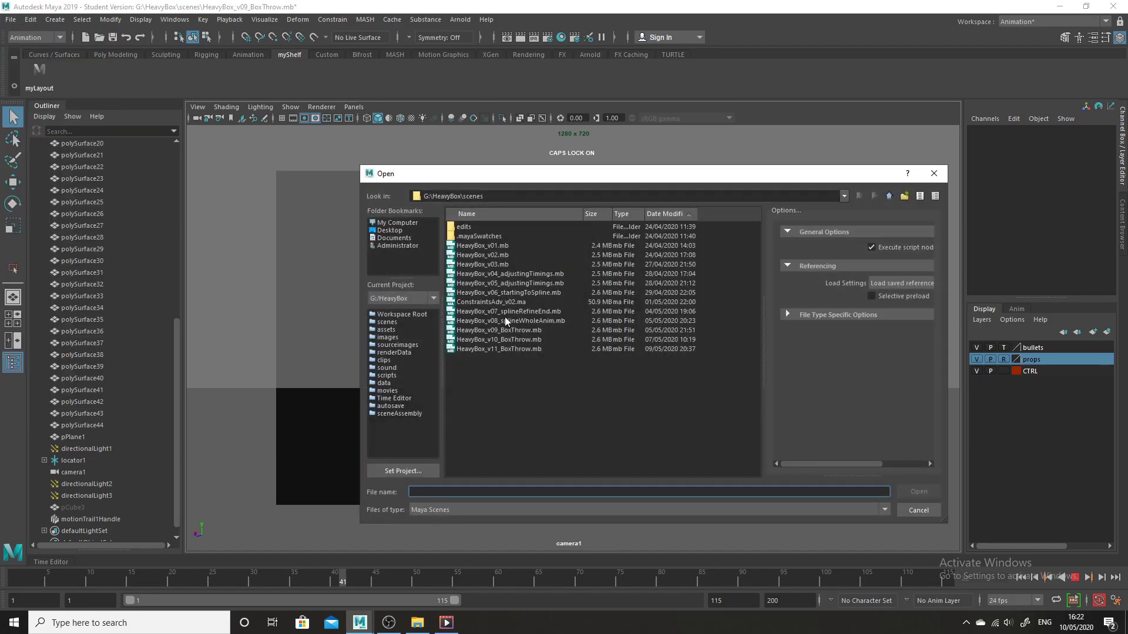
pyautogui.click(518, 321)
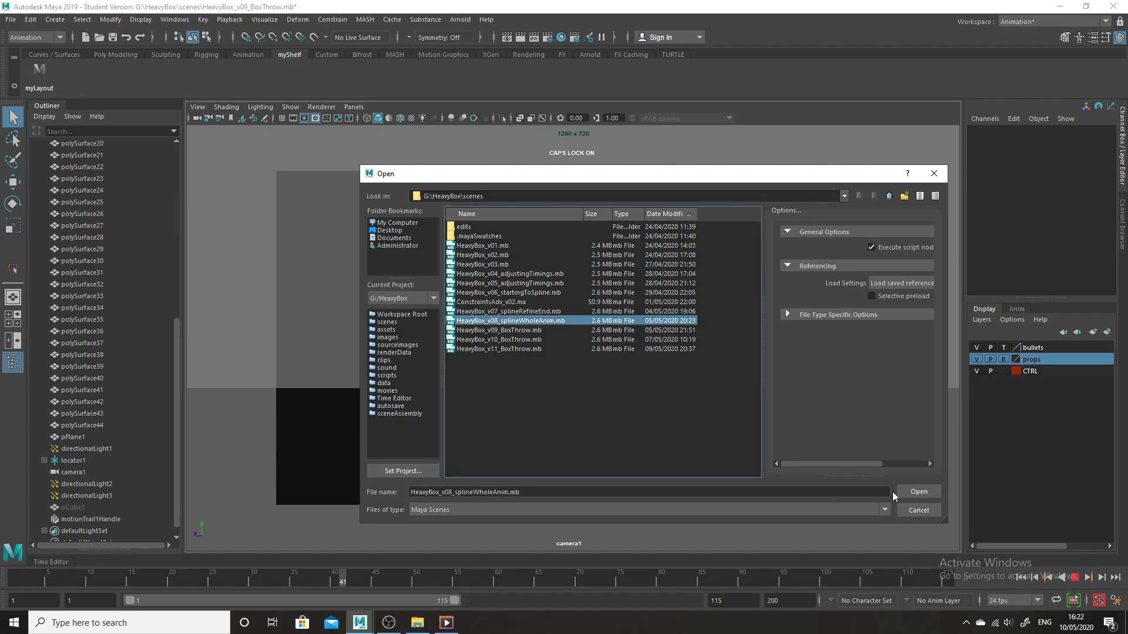
pyautogui.click(908, 491)
pyautogui.click(561, 316)
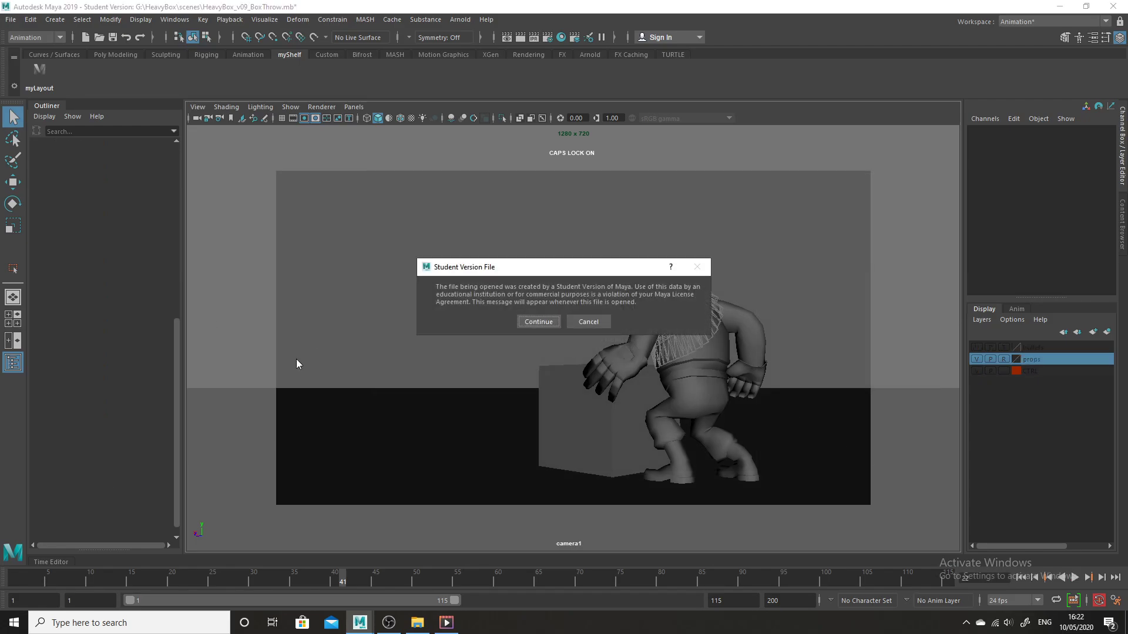
pyautogui.click(540, 322)
# Play back the v08 animation in the maximized camera1 view from frame 12 and scrub to the lift around frame 63
pyautogui.moveTo(434, 583); pyautogui.dragTo(96, 506)
pyautogui.press('space')
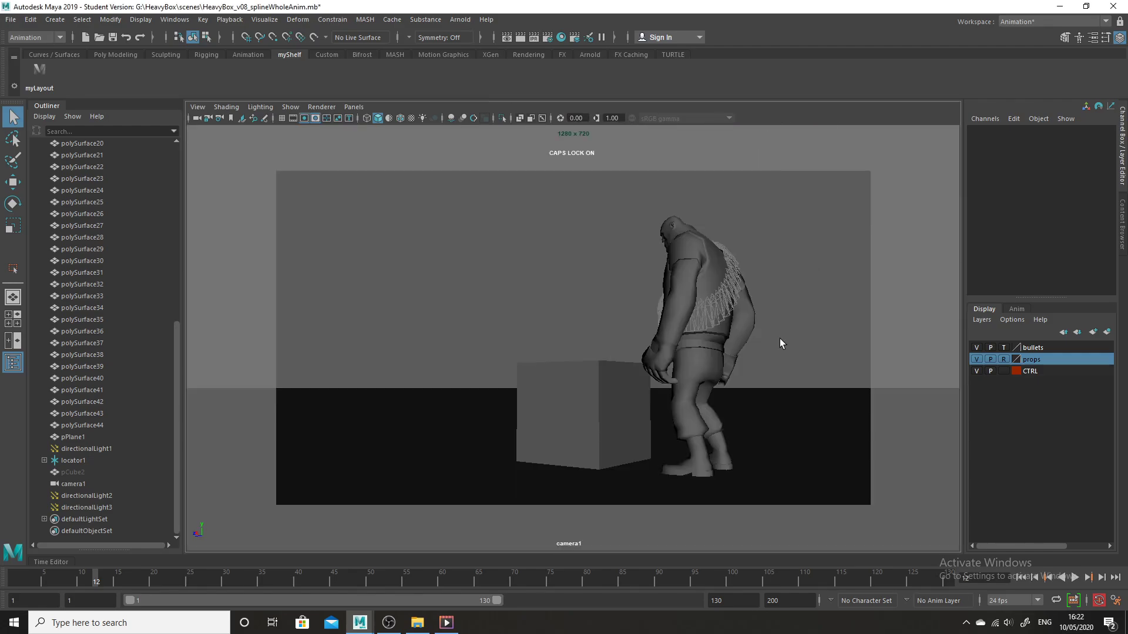
pyautogui.click(1076, 579)
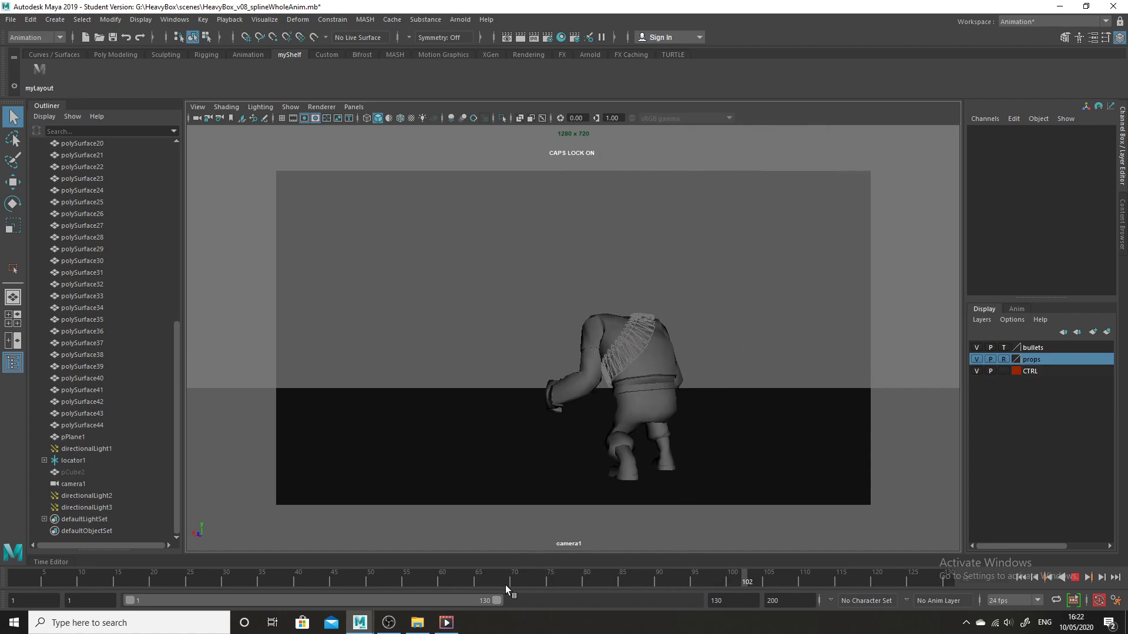
pyautogui.moveTo(370, 577); pyautogui.dragTo(462, 508)
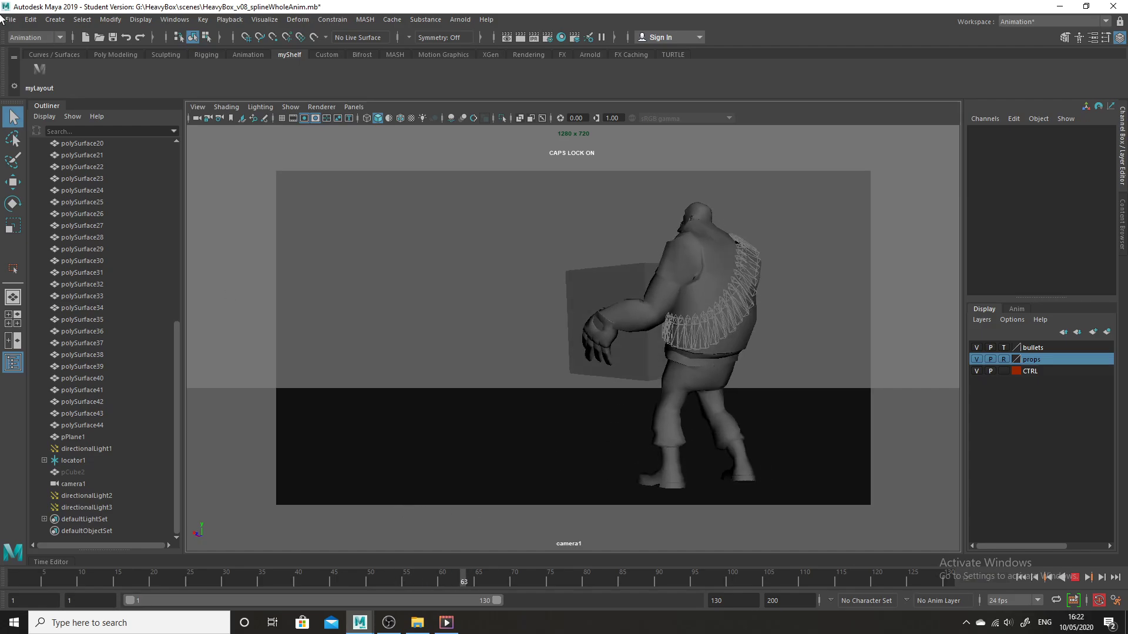
# Open HeavyBox_v07_splineRefineEnd.mb without saving the current scene and review its playback in the maximized camera1 view
pyautogui.click(11, 20)
pyautogui.click(30, 38)
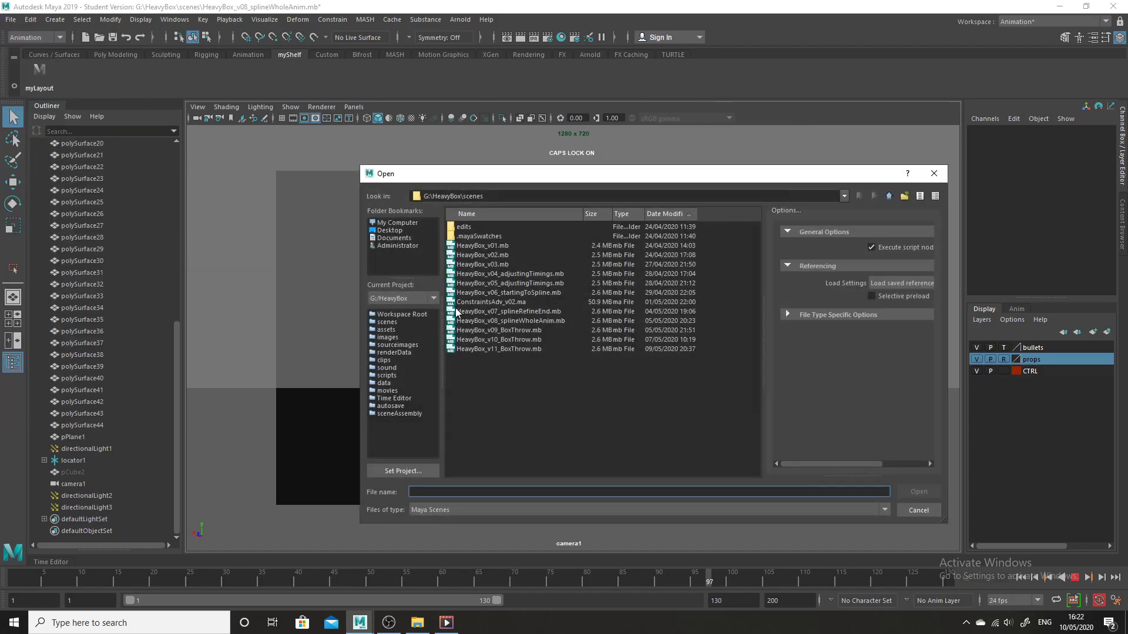
pyautogui.click(496, 313)
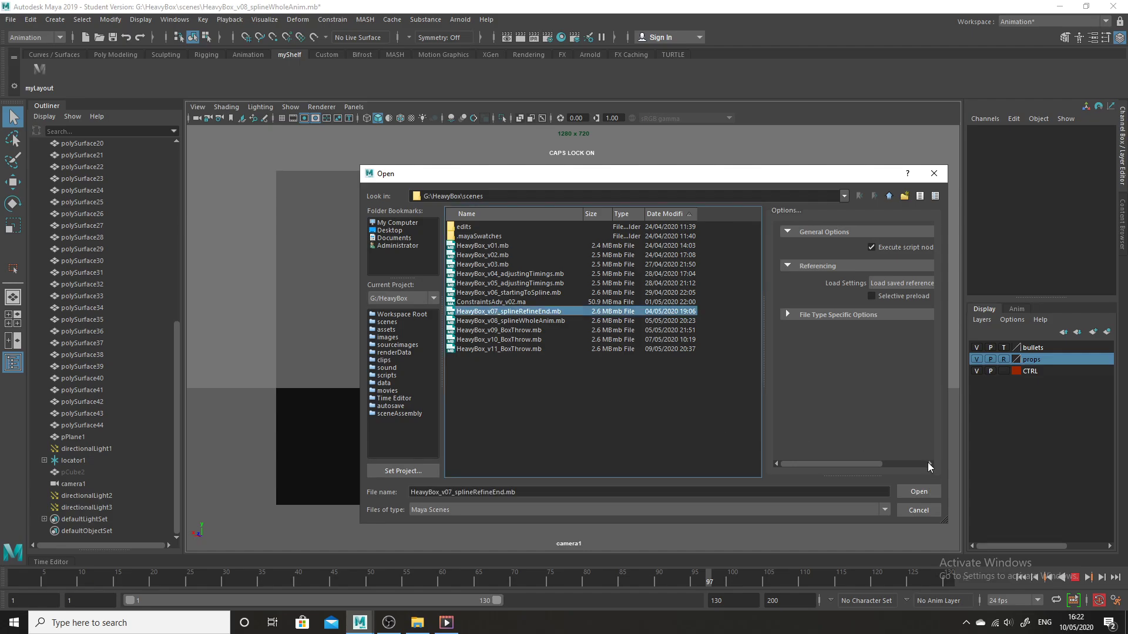
pyautogui.click(918, 491)
pyautogui.click(550, 321)
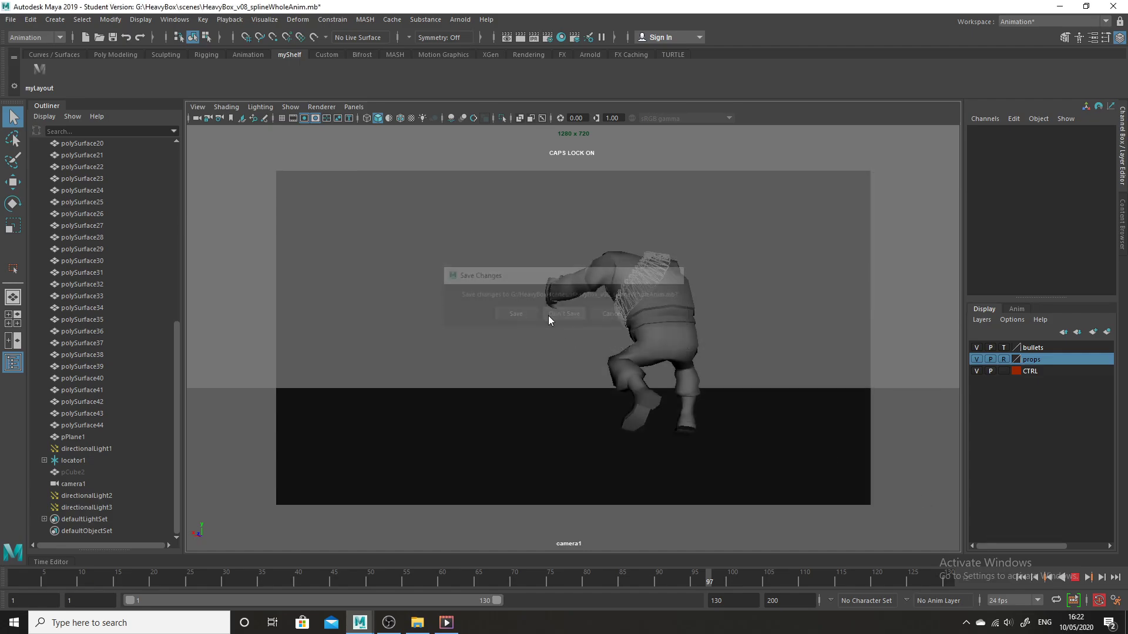
pyautogui.click(539, 322)
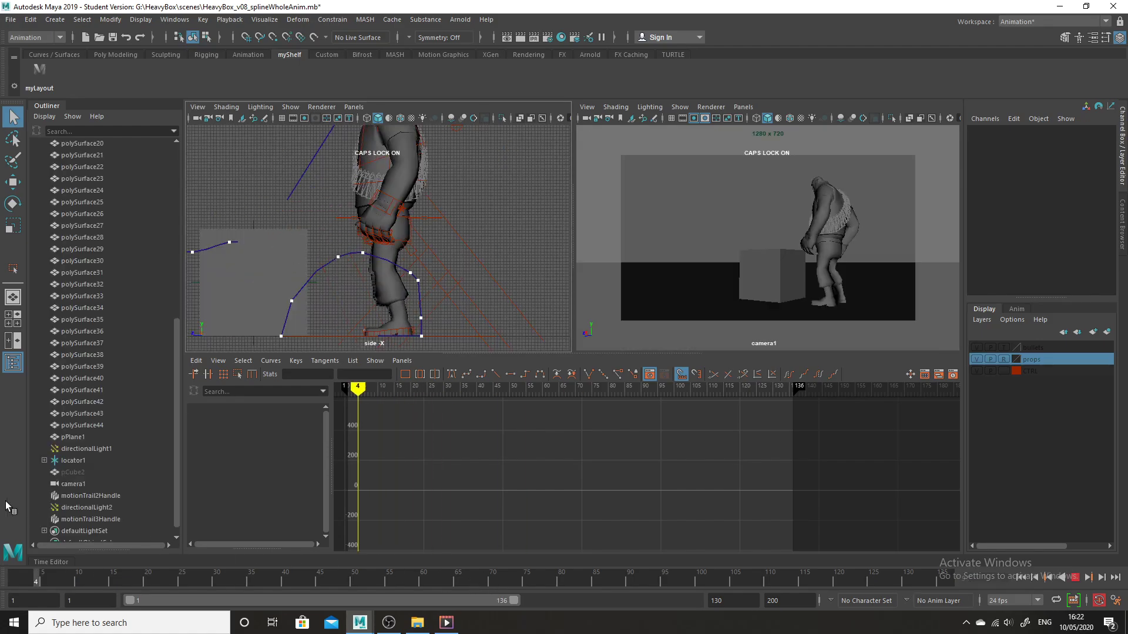
pyautogui.press('space')
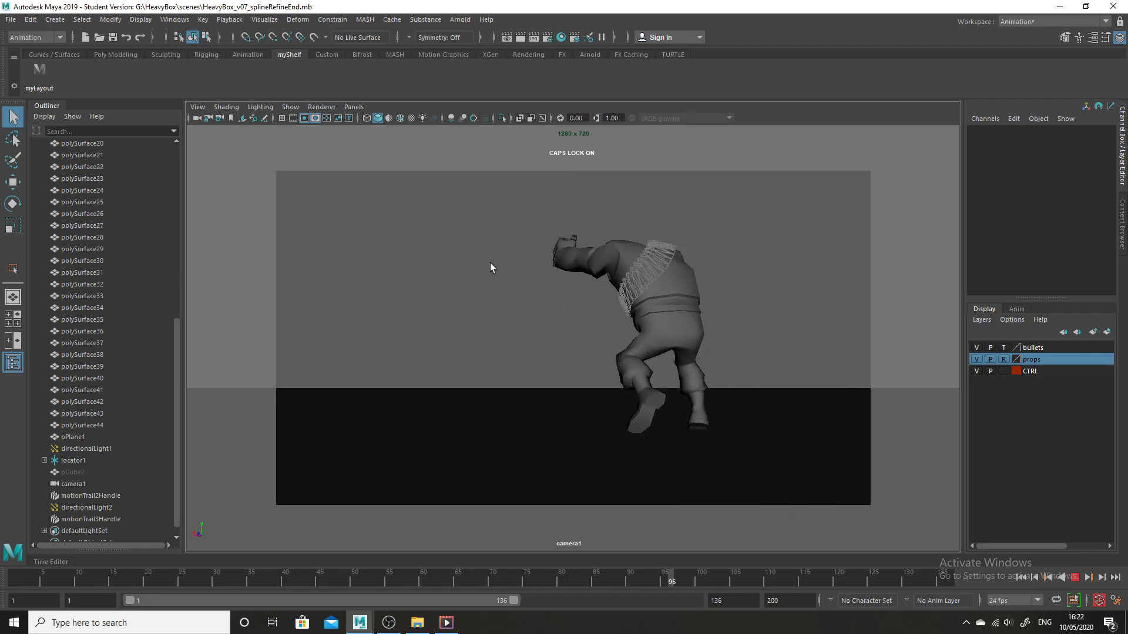
# Open the scene HeavyBox_v11_BoxThrow.mb and accept the student version notice
pyautogui.click(11, 19)
pyautogui.click(72, 59)
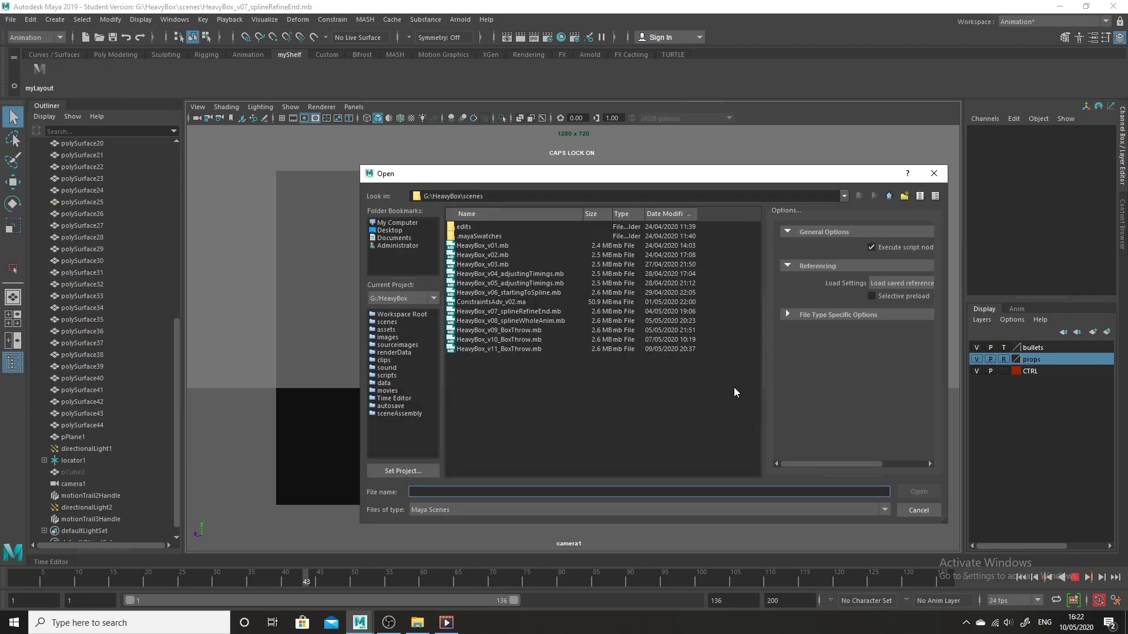
pyautogui.click(517, 349)
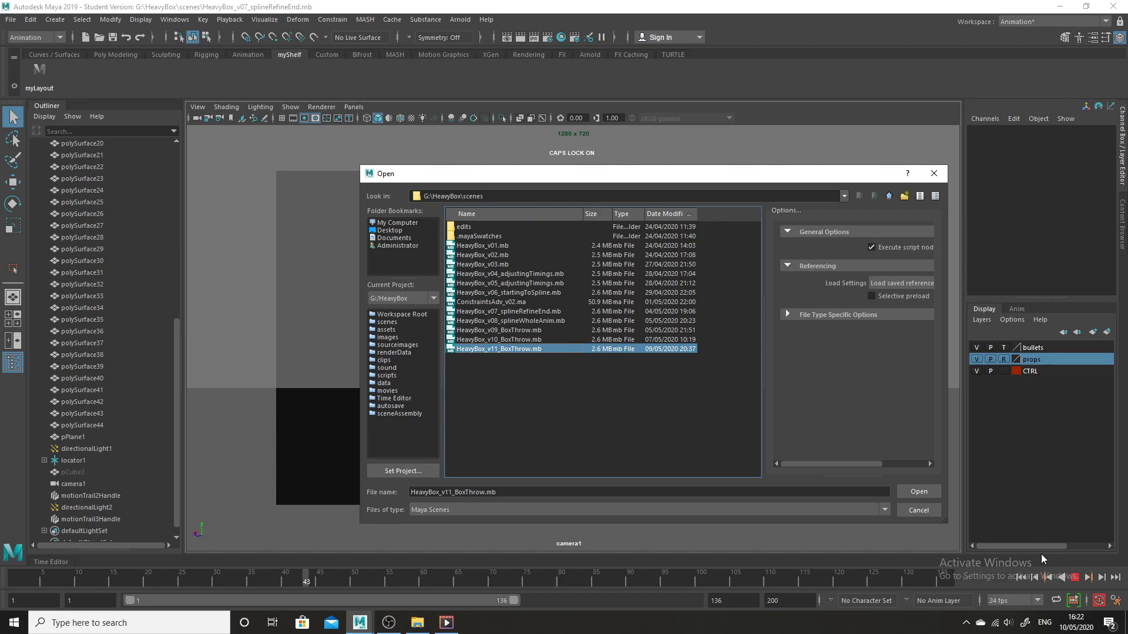
pyautogui.click(918, 492)
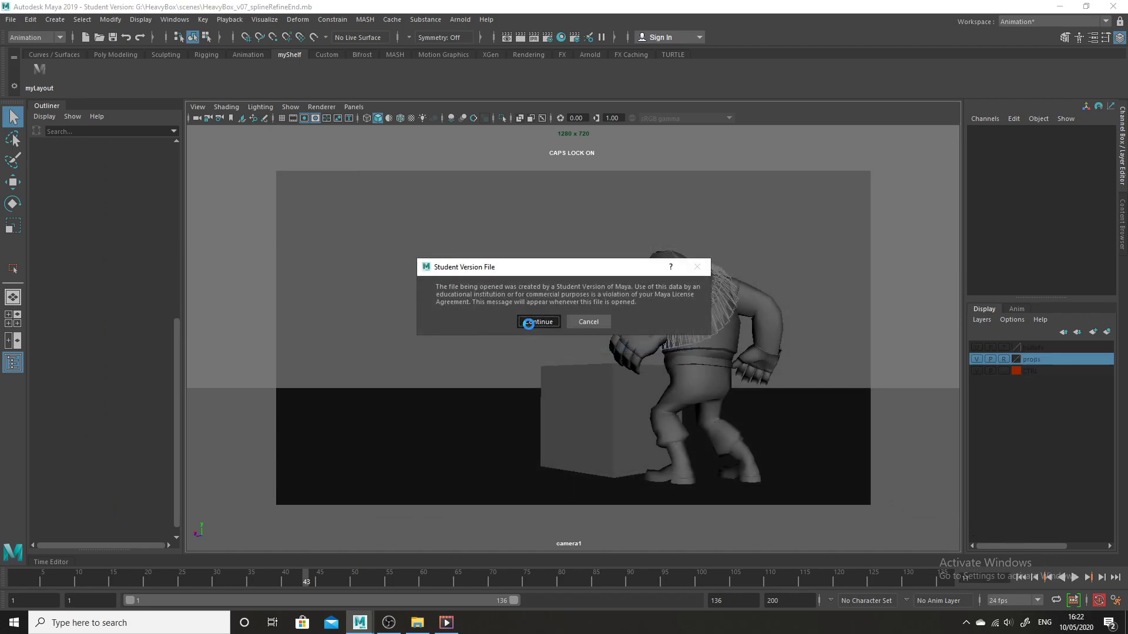
pyautogui.click(528, 323)
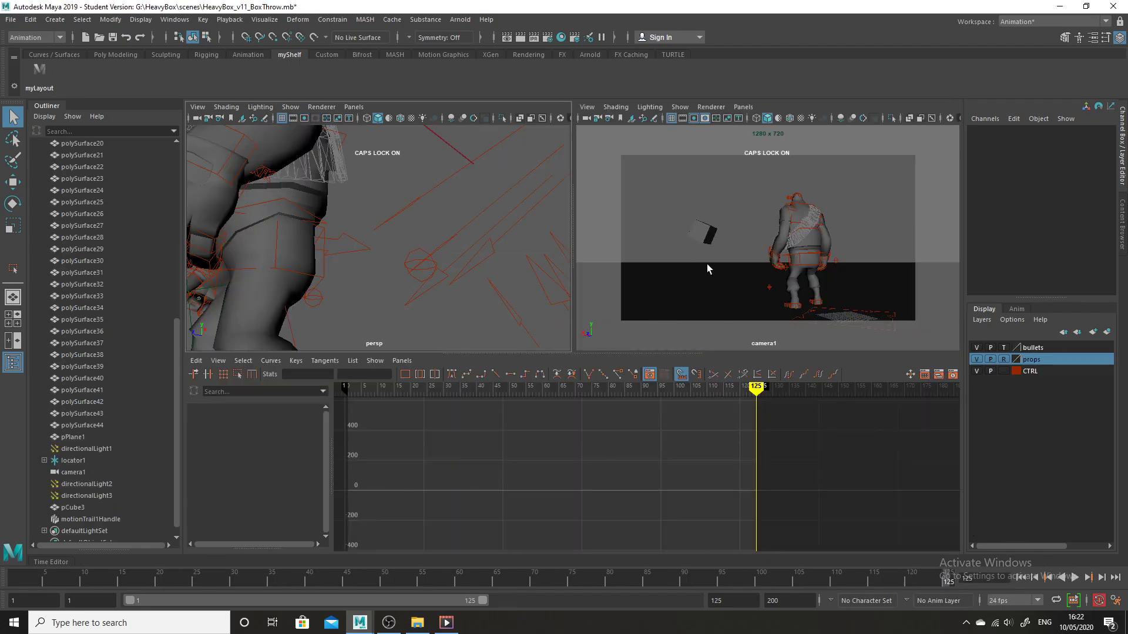
# Maximize the camera1 view, play back the v11 throw from frame 14, and scrub through the lift and throw
pyautogui.press('space')
pyautogui.moveTo(351, 575); pyautogui.dragTo(108, 535)
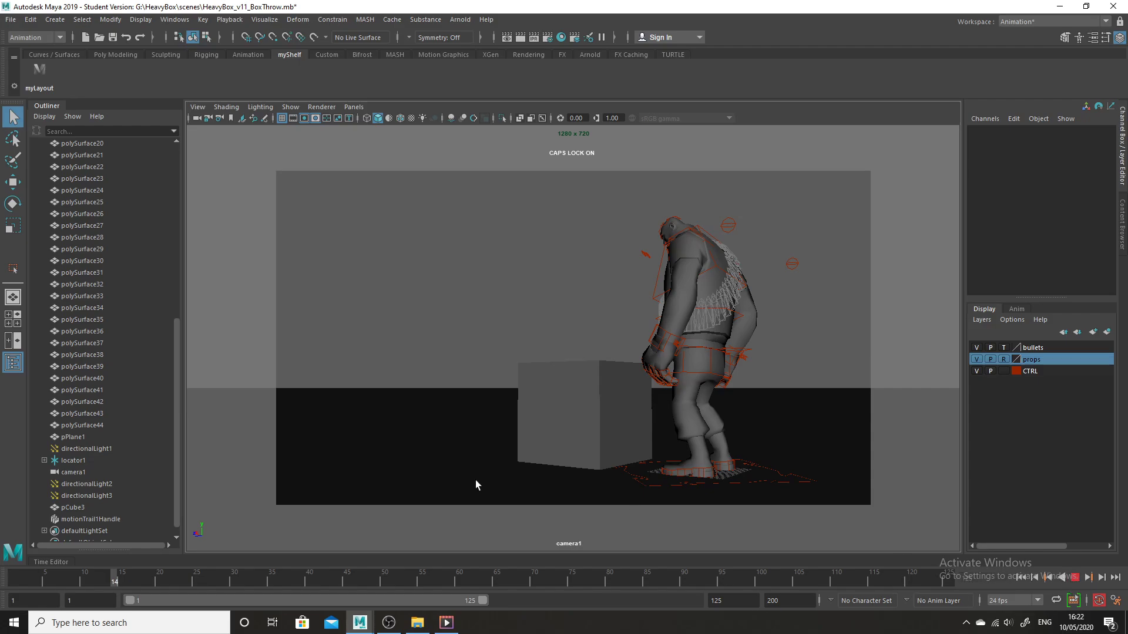
pyautogui.click(1076, 577)
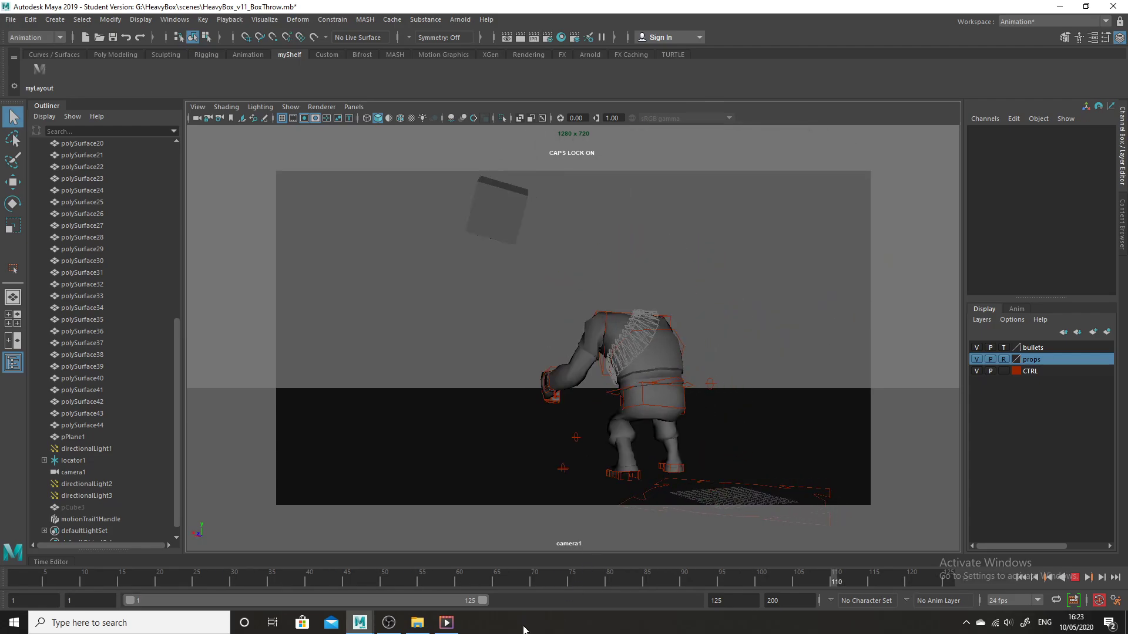
pyautogui.moveTo(276, 576)
pyautogui.mouseDown()
pyautogui.moveTo(343, 555)
pyautogui.moveTo(499, 559)
pyautogui.mouseUp()
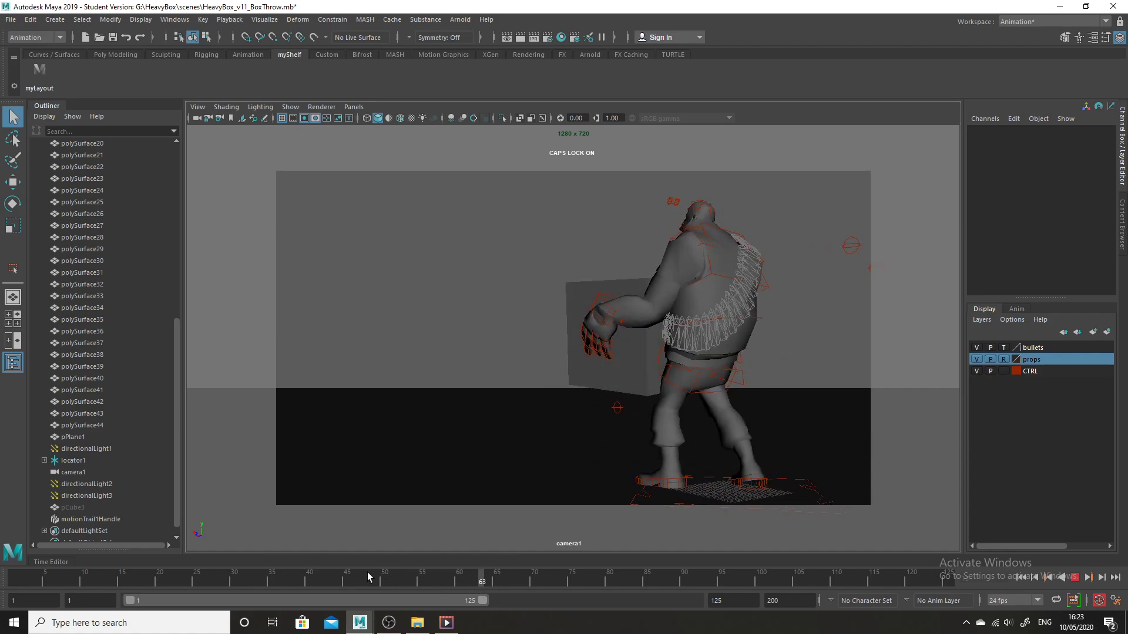
pyautogui.moveTo(368, 576)
pyautogui.mouseDown()
pyautogui.moveTo(579, 576)
pyautogui.moveTo(362, 572)
pyautogui.moveTo(520, 578)
pyautogui.moveTo(441, 572)
pyautogui.moveTo(573, 552)
pyautogui.moveTo(425, 541)
pyautogui.moveTo(545, 540)
pyautogui.moveTo(473, 531)
pyautogui.moveTo(503, 522)
pyautogui.moveTo(638, 537)
pyautogui.moveTo(755, 566)
pyautogui.moveTo(708, 564)
pyautogui.moveTo(823, 584)
pyautogui.moveTo(126, 548)
pyautogui.moveTo(666, 594)
pyautogui.moveTo(498, 575)
pyautogui.moveTo(513, 533)
pyautogui.moveTo(755, 479)
pyautogui.moveTo(725, 534)
pyautogui.moveTo(648, 580)
pyautogui.moveTo(465, 577)
pyautogui.moveTo(815, 581)
pyautogui.mouseUp()
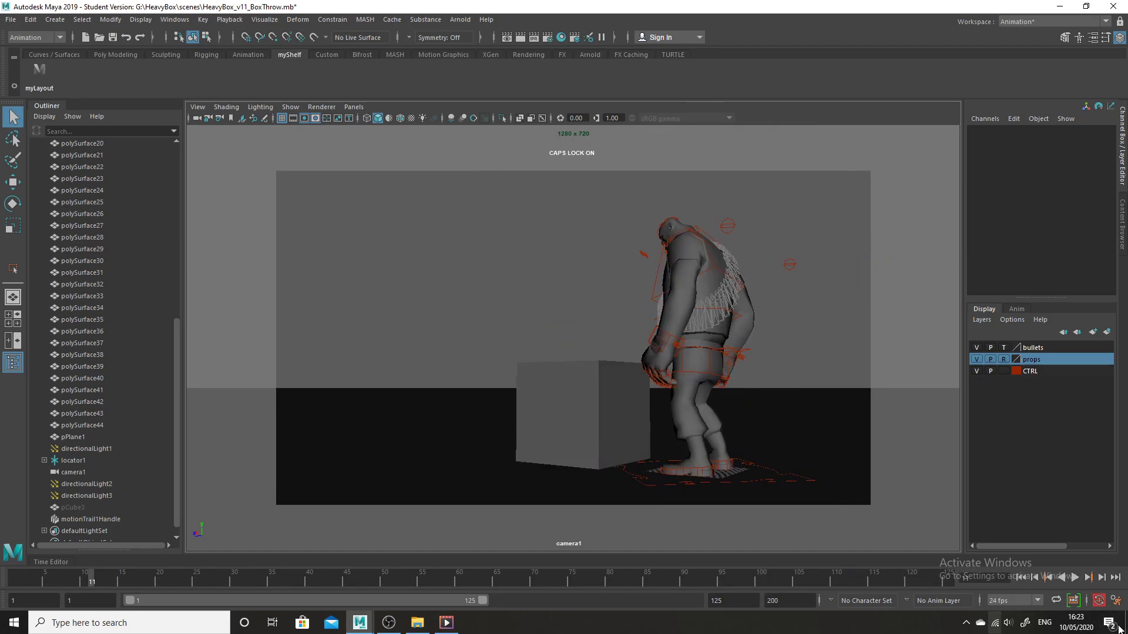
pyautogui.moveTo(583, 587); pyautogui.dragTo(17, 581)
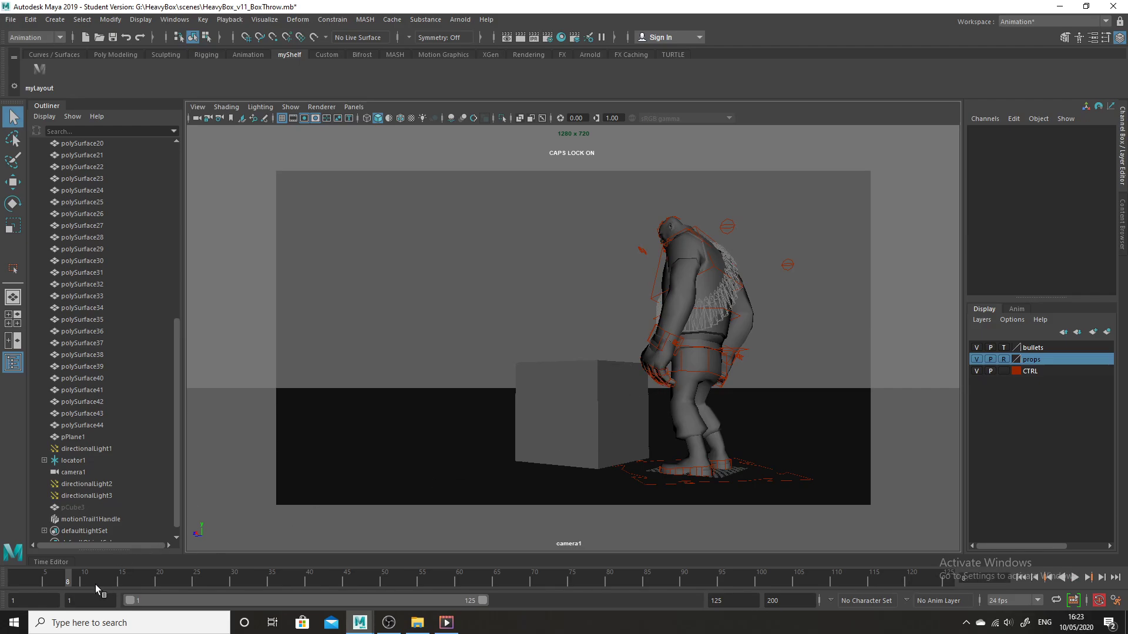
# Select Spine_2_Ctrl at frame 48, load the saved custom layout with the Graph Editor, and scrub to frame 55
pyautogui.moveTo(78, 580)
pyautogui.mouseDown()
pyautogui.moveTo(247, 575)
pyautogui.moveTo(164, 568)
pyautogui.moveTo(160, 555)
pyautogui.moveTo(249, 558)
pyautogui.moveTo(18, 520)
pyautogui.moveTo(296, 558)
pyautogui.moveTo(2, 509)
pyautogui.moveTo(369, 546)
pyautogui.mouseUp()
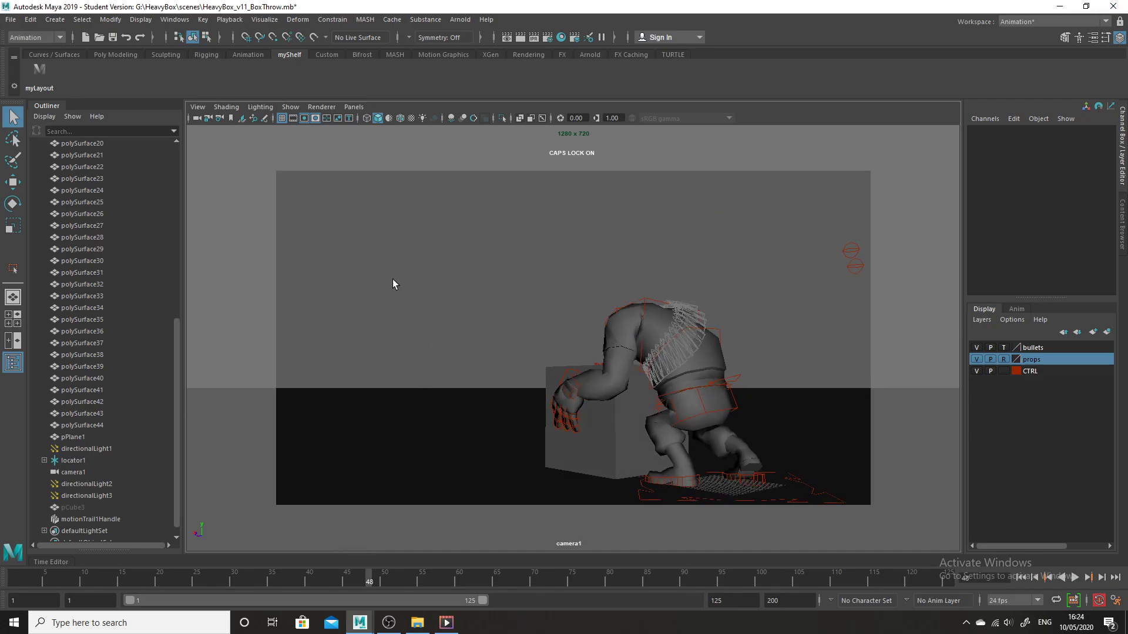
pyautogui.click(710, 329)
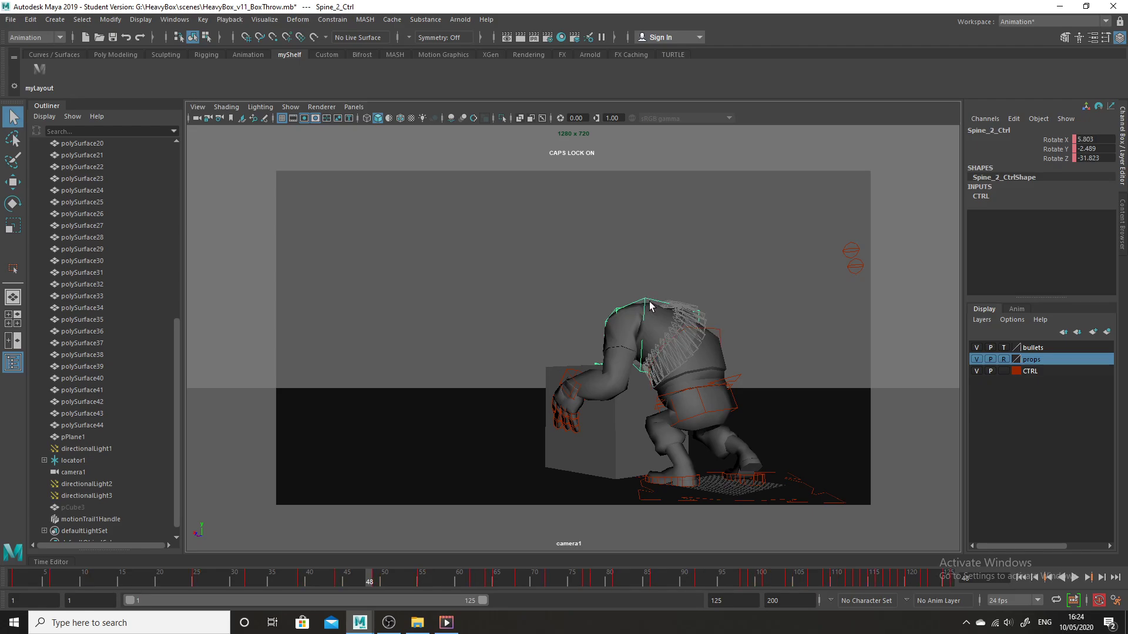
pyautogui.click(41, 76)
pyautogui.scroll(4, 399, 261)
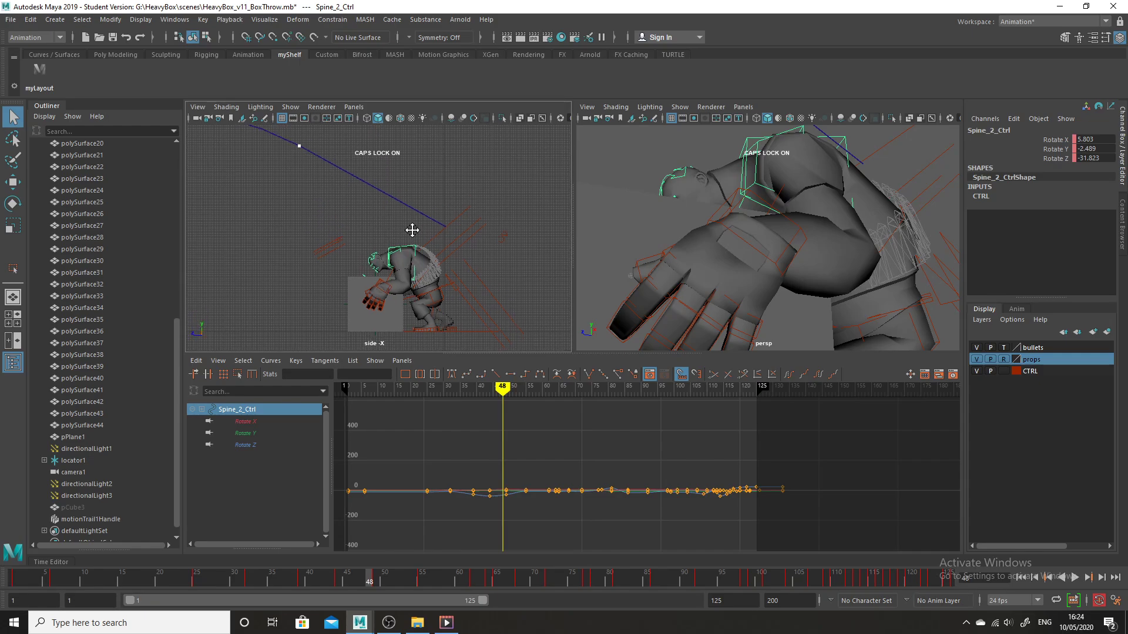
pyautogui.moveTo(411, 581); pyautogui.dragTo(427, 507)
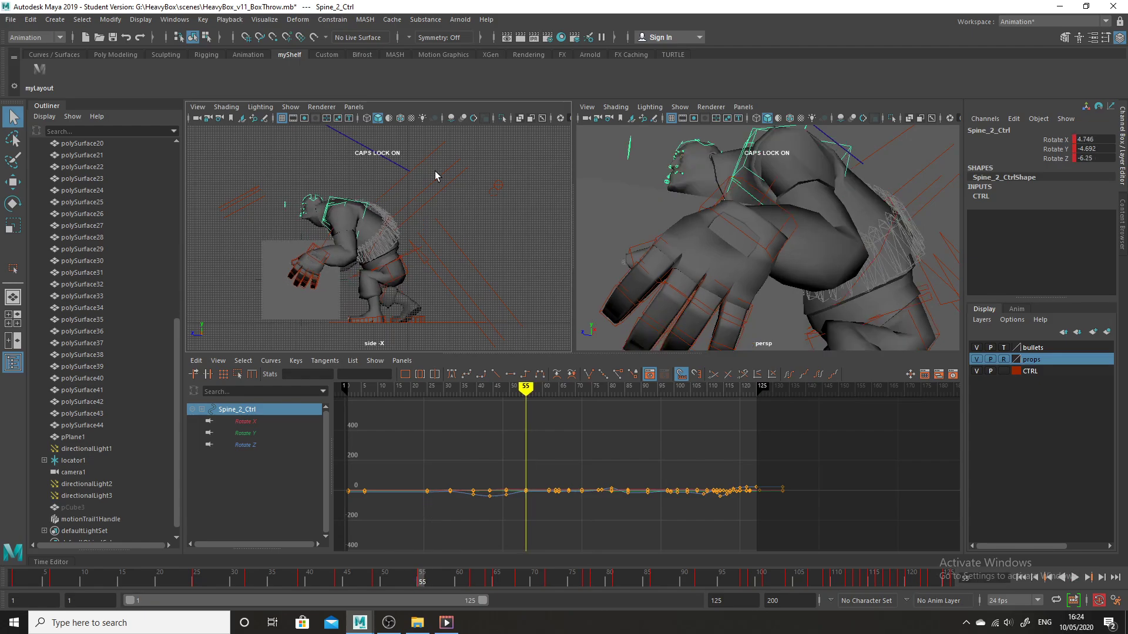
# Select Spine_1_Ctrl for rotation at frame 55, isolate its Rotate Z curve and frame it in the Graph Editor
pyautogui.click(387, 229)
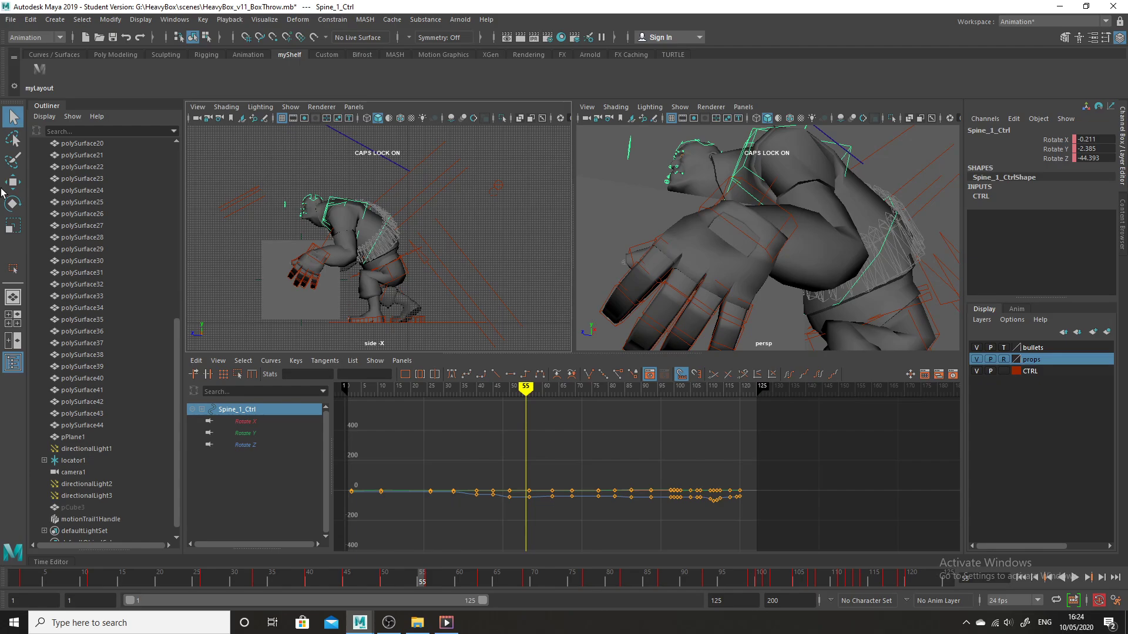
pyautogui.click(12, 203)
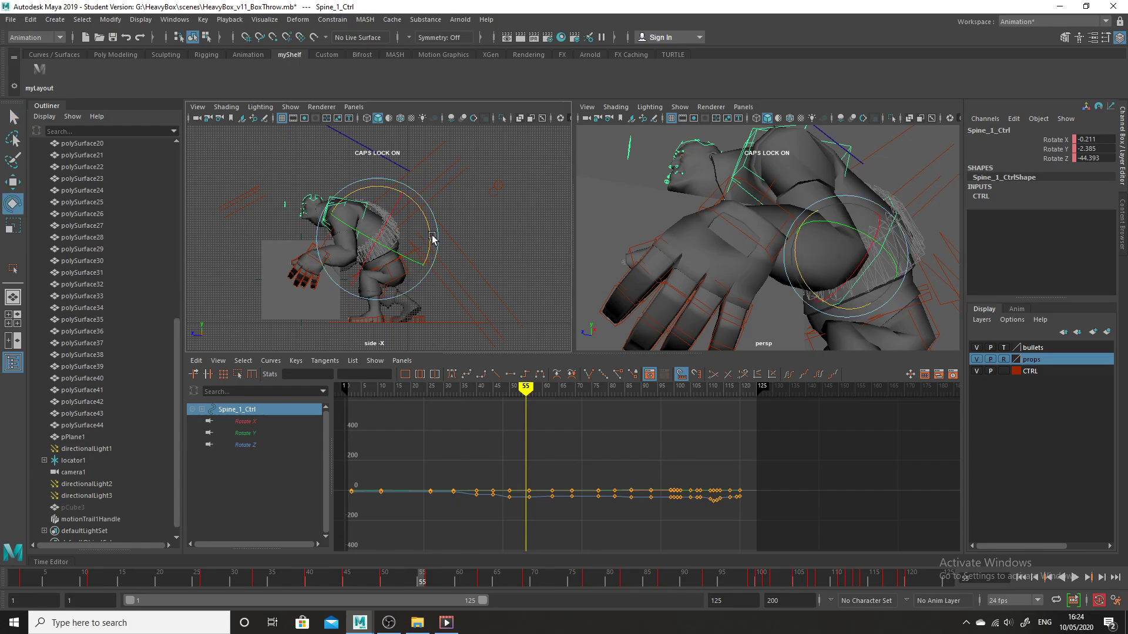
pyautogui.click(252, 450)
pyautogui.keyDown('alt'); pyautogui.keyDown('shift'); pyautogui.moveTo(617, 474); pyautogui.dragTo(576, 460, button='right'); pyautogui.keyUp('shift'); pyautogui.keyUp('alt')
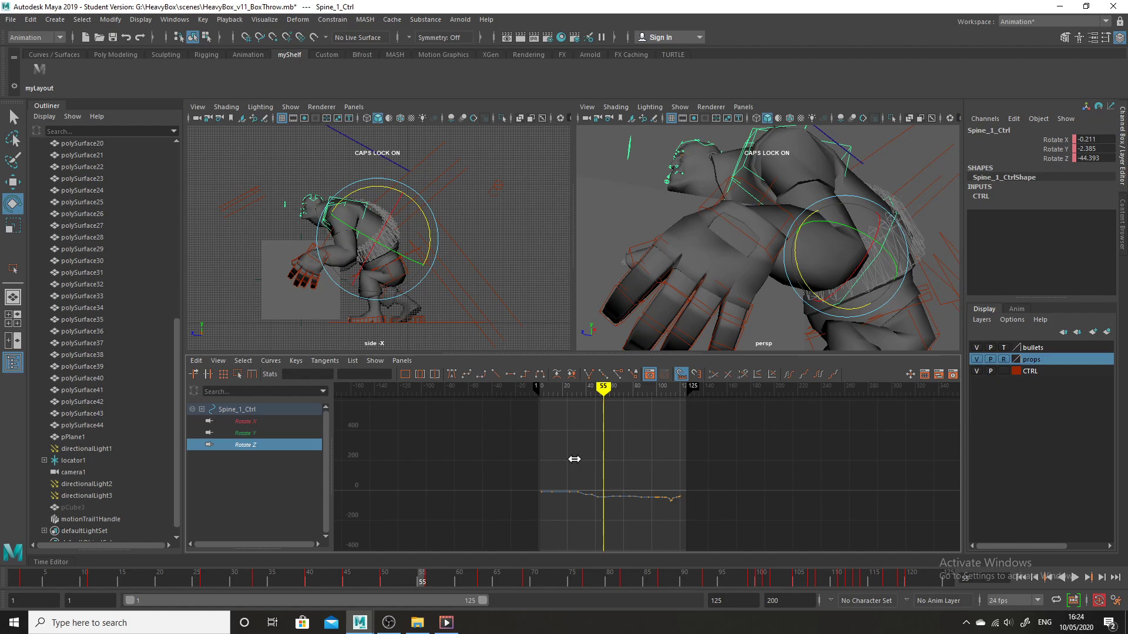
pyautogui.keyDown('alt'); pyautogui.keyDown('shift'); pyautogui.moveTo(600, 540); pyautogui.dragTo(594, 494, button='right'); pyautogui.keyUp('shift'); pyautogui.keyUp('alt')
pyautogui.keyDown('alt'); pyautogui.moveTo(595, 495); pyautogui.dragTo(601, 398, button='middle'); pyautogui.keyUp('alt')
pyautogui.keyDown('alt'); pyautogui.moveTo(601, 423); pyautogui.dragTo(634, 483, button='right'); pyautogui.keyUp('alt')
pyautogui.keyDown('alt'); pyautogui.moveTo(633, 477); pyautogui.dragTo(669, 485, button='middle'); pyautogui.keyUp('alt')
# Lower the Spine_1_Ctrl Rotate Z keys at frames 45 and 56, bringing the frame 56 key to -44.971
pyautogui.click(522, 472)
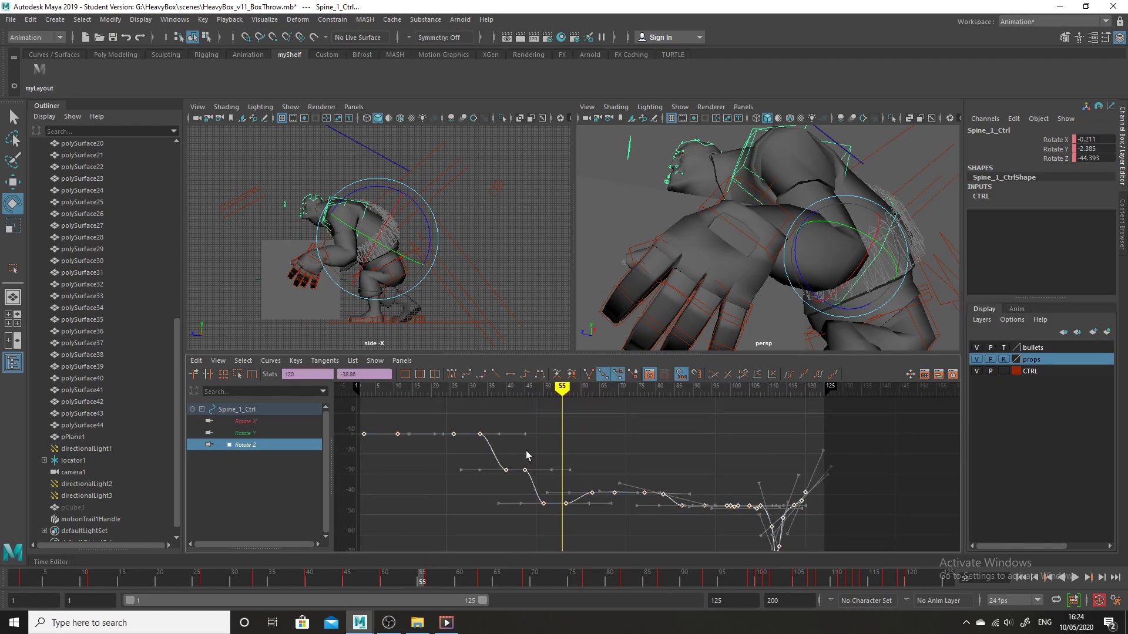
pyautogui.moveTo(524, 451); pyautogui.dragTo(525, 457, button='middle')
pyautogui.hotkey('ctrl', 'z')
pyautogui.click(539, 524)
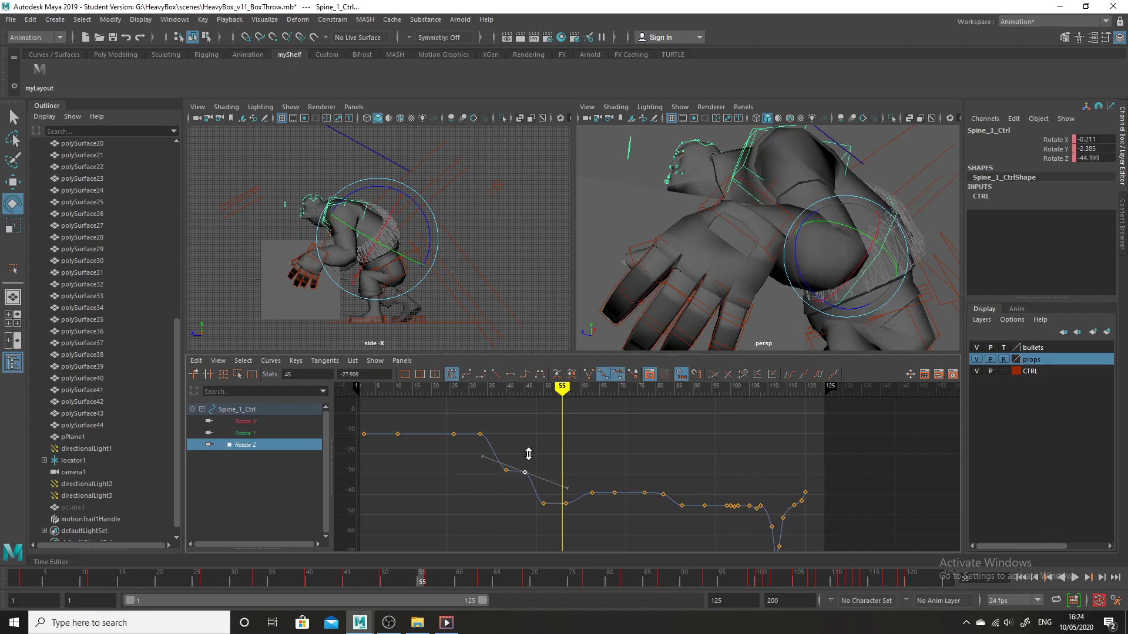
pyautogui.moveTo(526, 457); pyautogui.dragTo(546, 553, button='middle')
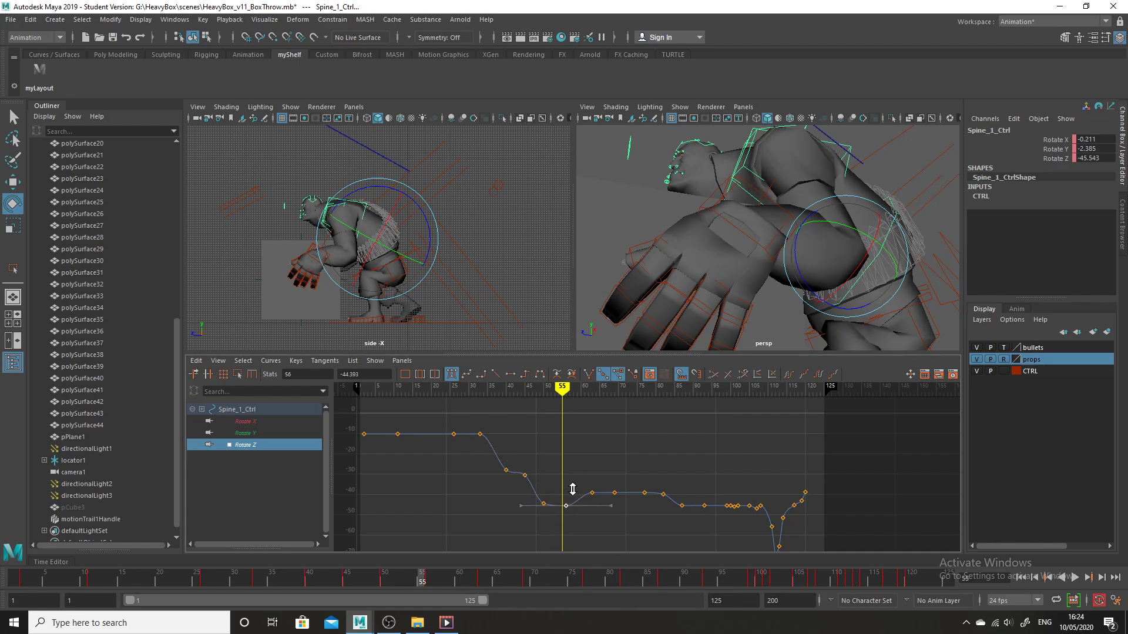
pyautogui.moveTo(573, 489); pyautogui.dragTo(565, 564, button='middle')
# Scrub to frame 56, inspect the Rotate Z curve of Spine_2_Ctrl, and clear the selection at frame 57
pyautogui.moveTo(276, 578); pyautogui.dragTo(428, 522)
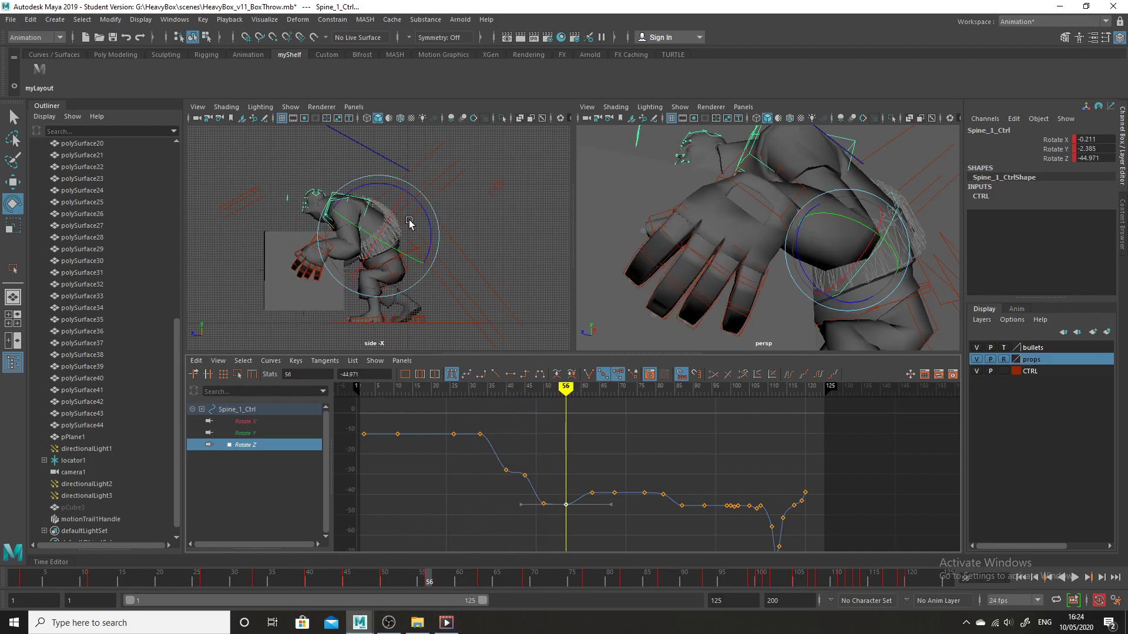
pyautogui.moveTo(479, 178); pyautogui.dragTo(499, 202)
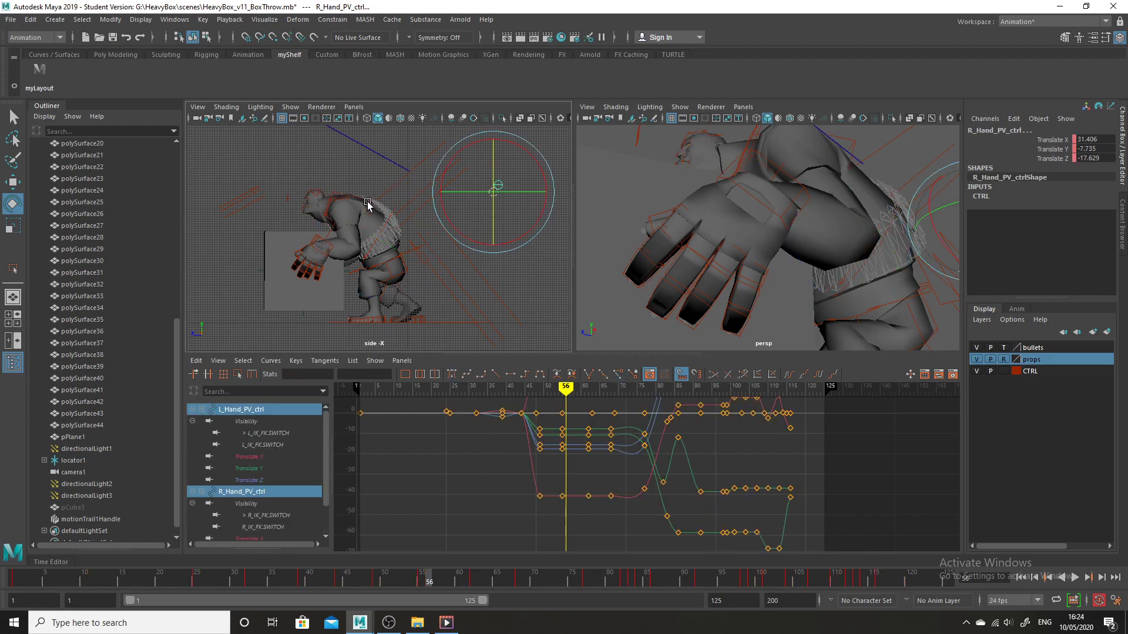
pyautogui.click(367, 204)
pyautogui.click(241, 434)
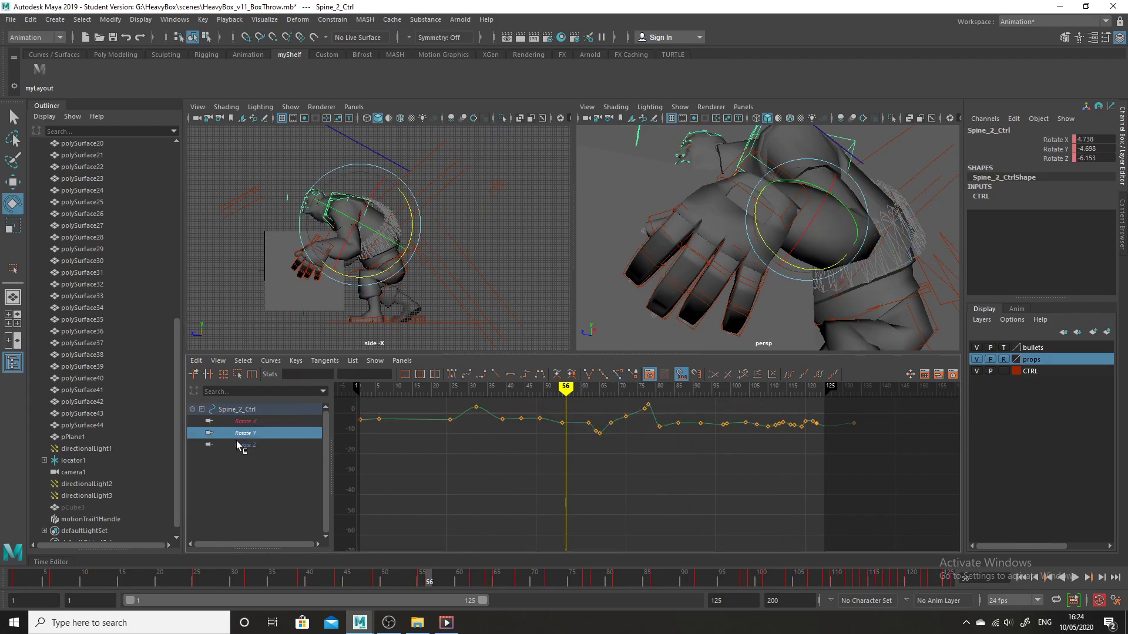
pyautogui.press('f')
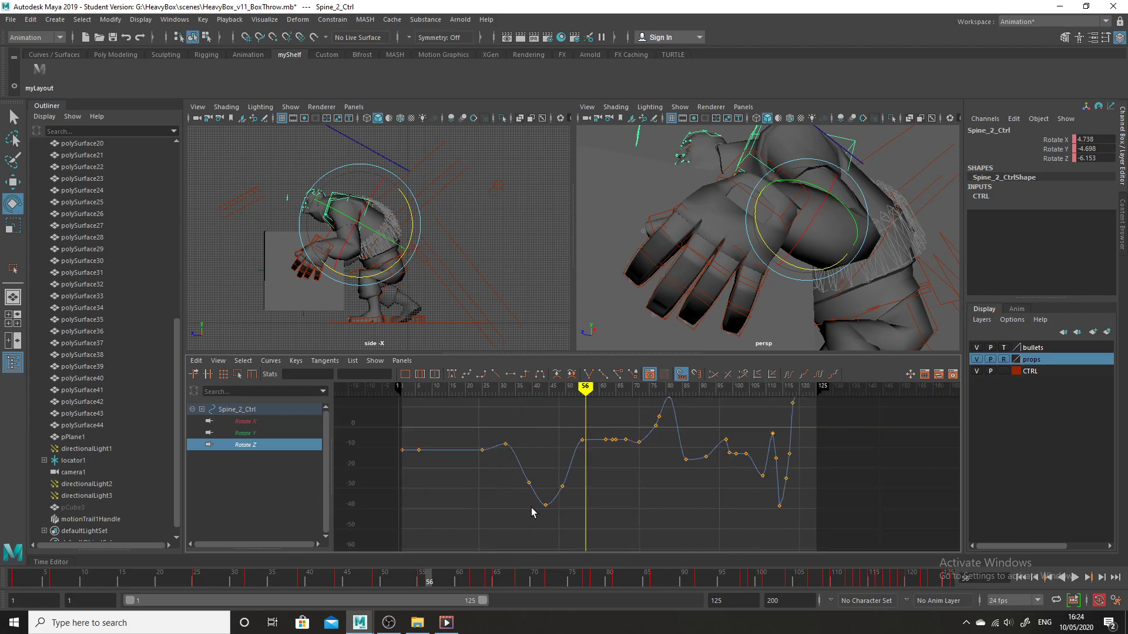
pyautogui.moveTo(410, 575); pyautogui.dragTo(495, 500)
pyautogui.click(467, 231)
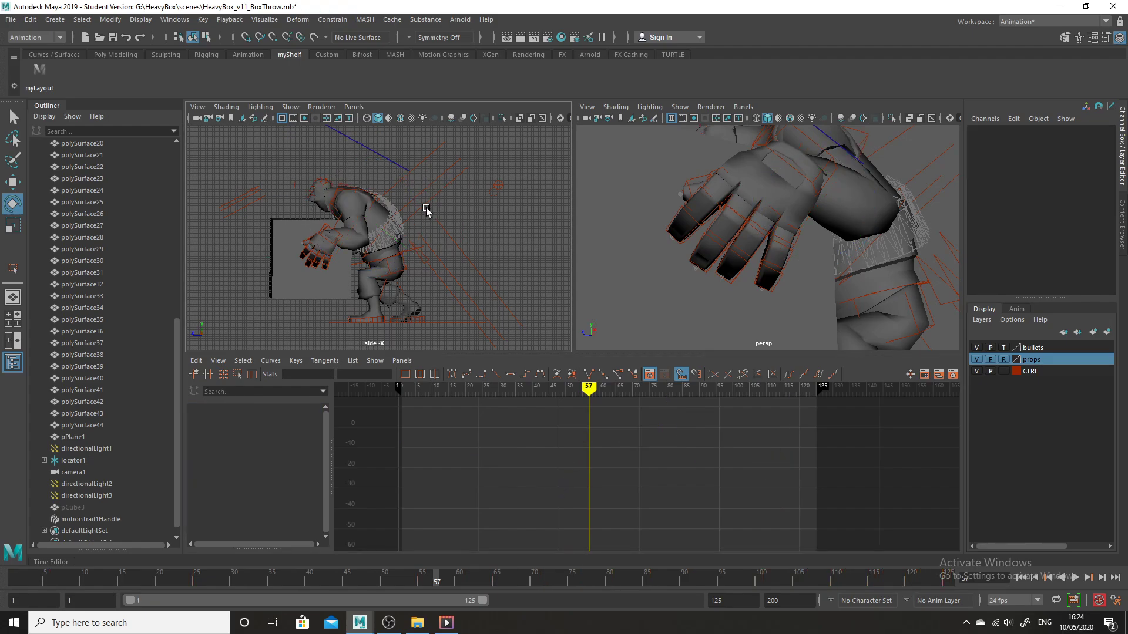
# Select L_Hand_Ctrl and review the animation from the lift to the throw around frame 98
pyautogui.click(334, 227)
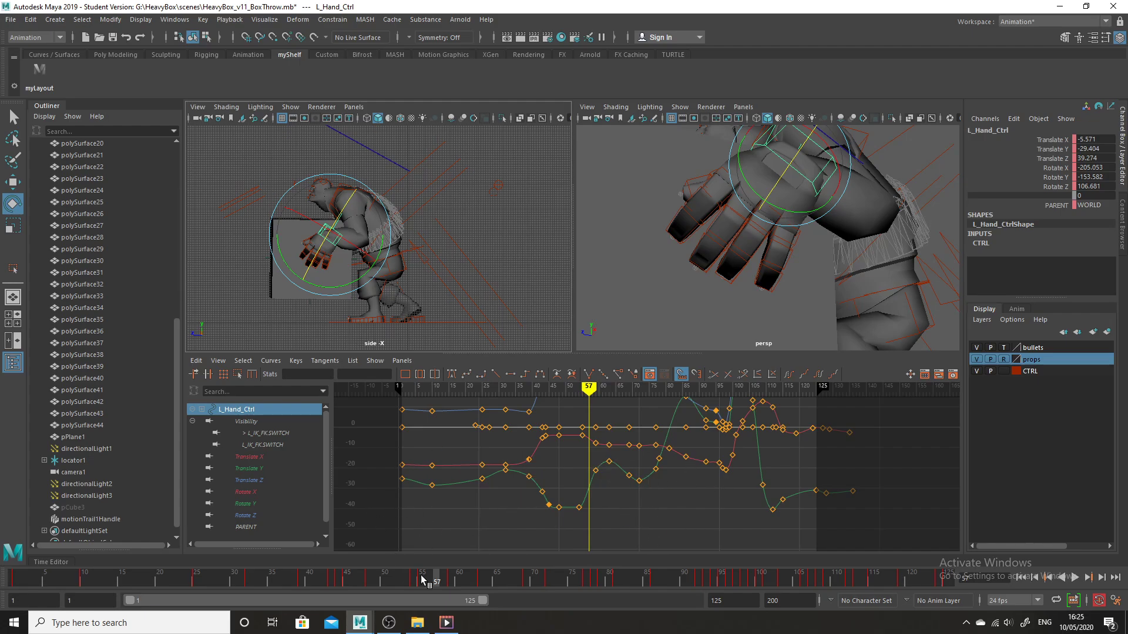
pyautogui.moveTo(428, 577); pyautogui.dragTo(338, 572)
pyautogui.moveTo(456, 568); pyautogui.dragTo(808, 383)
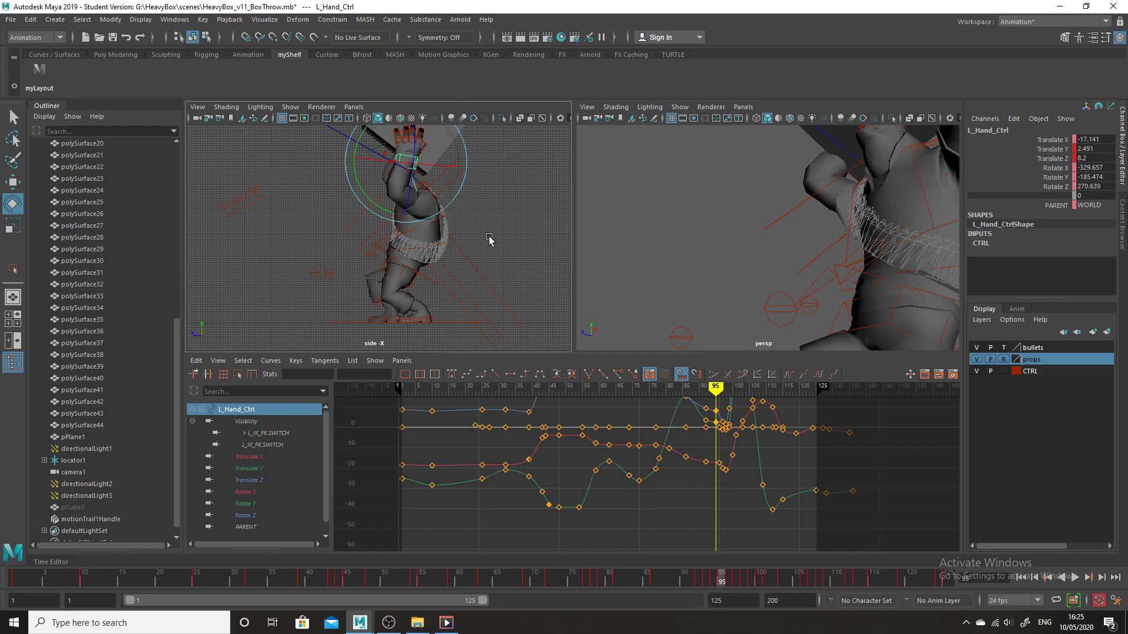
pyautogui.moveTo(667, 588); pyautogui.dragTo(725, 502)
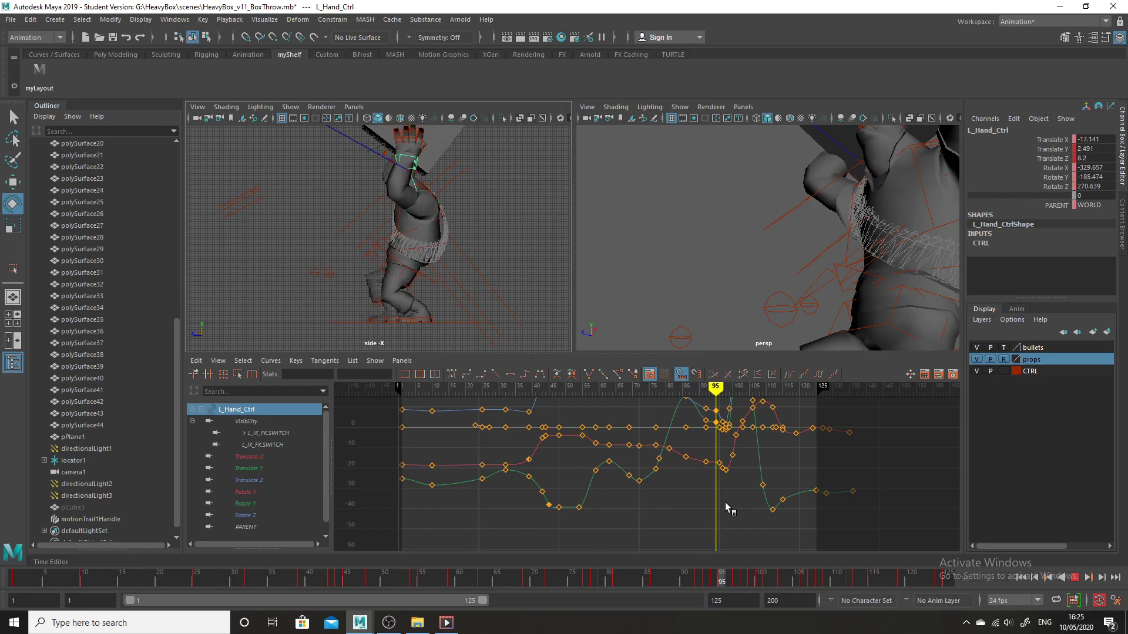
pyautogui.click(743, 107)
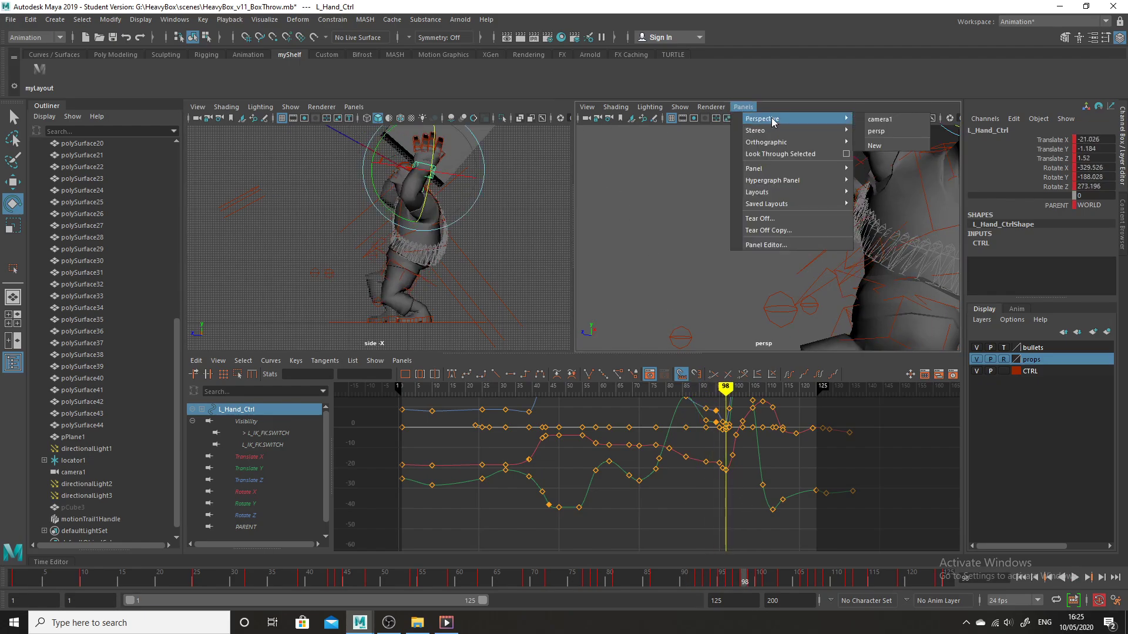
# Reopen HeavyBox_v11_BoxThrow.mb without saving the current changes and accept the student version notice
pyautogui.click(10, 20)
pyautogui.click(42, 52)
pyautogui.click(513, 349)
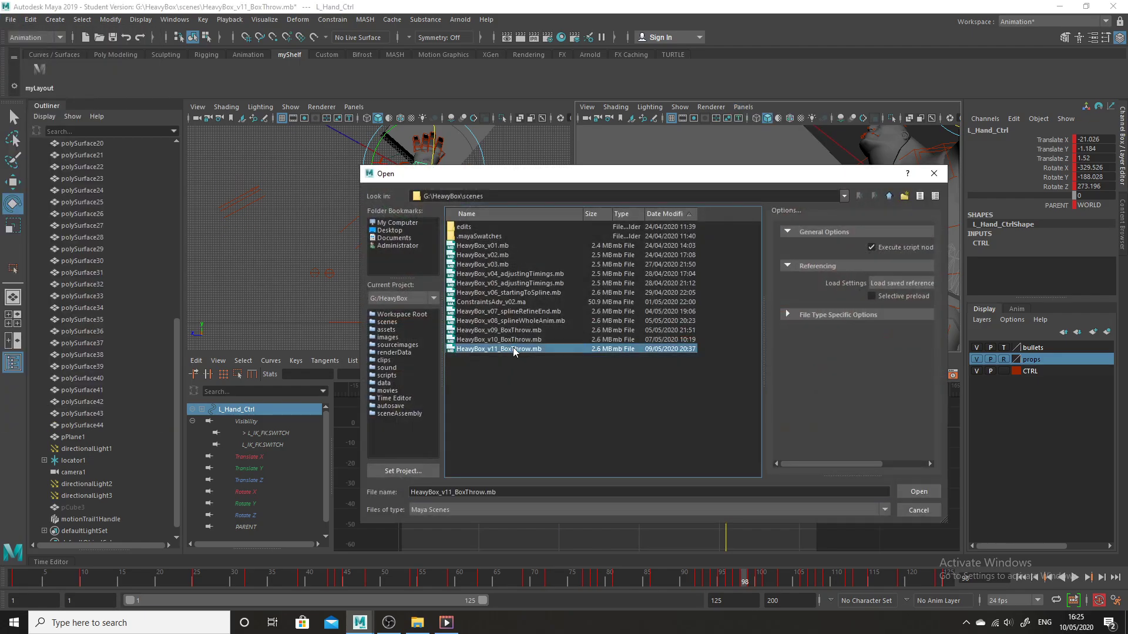
pyautogui.click(923, 493)
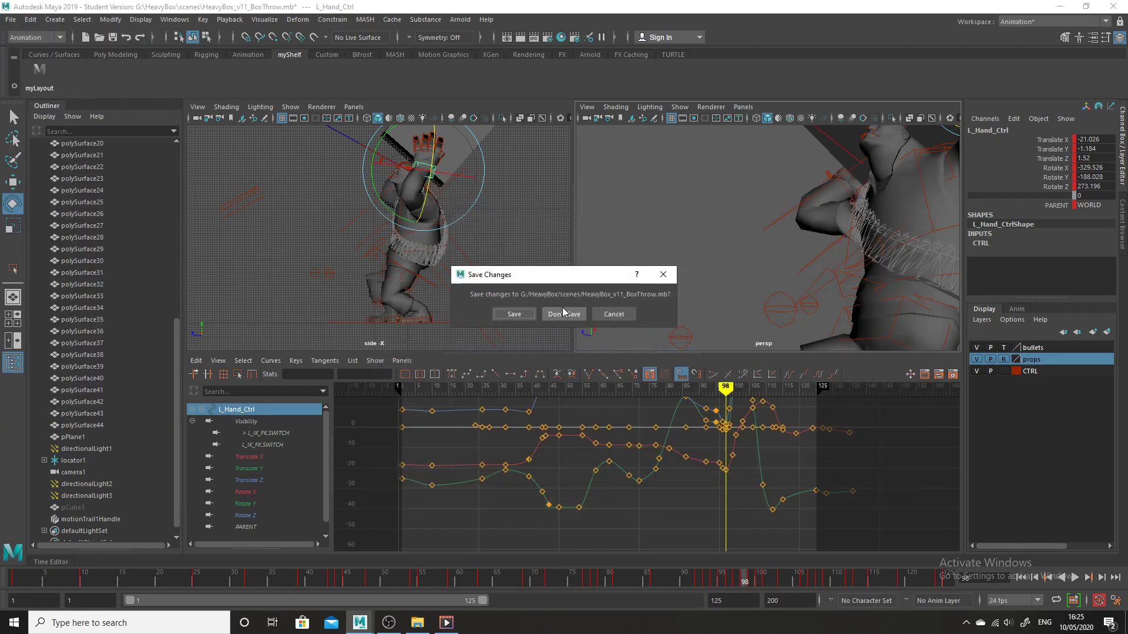
pyautogui.click(563, 314)
pyautogui.click(537, 322)
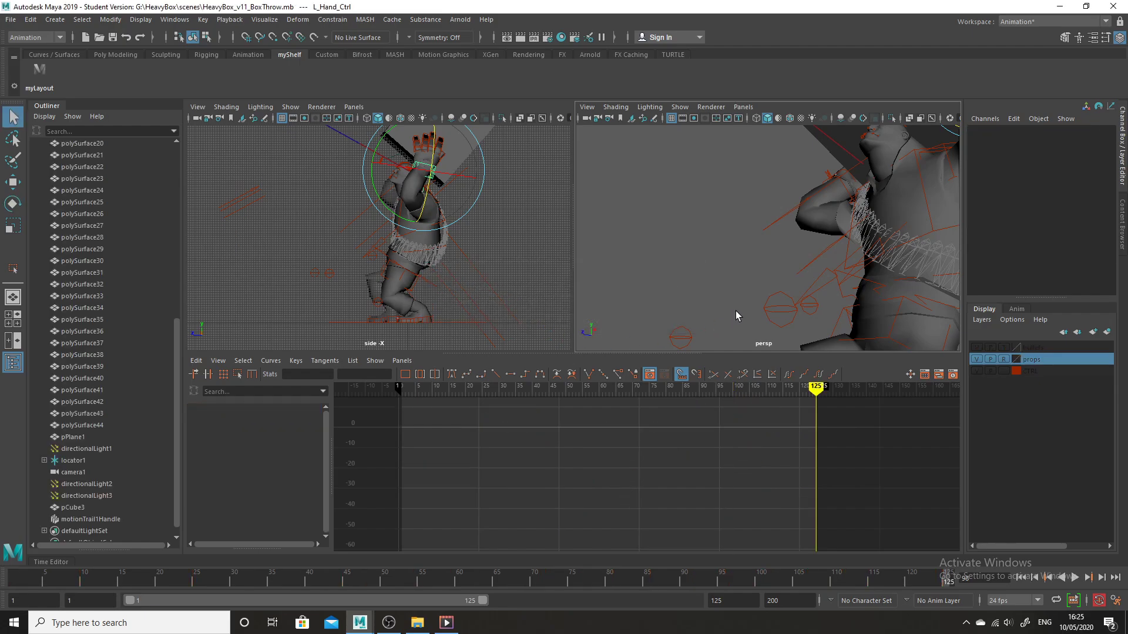
# Play the reopened scene, select Root_Ctrl at frame 44, and isolate its Translate Y curve in the Graph Editor
pyautogui.hotkey('alt', 'v')
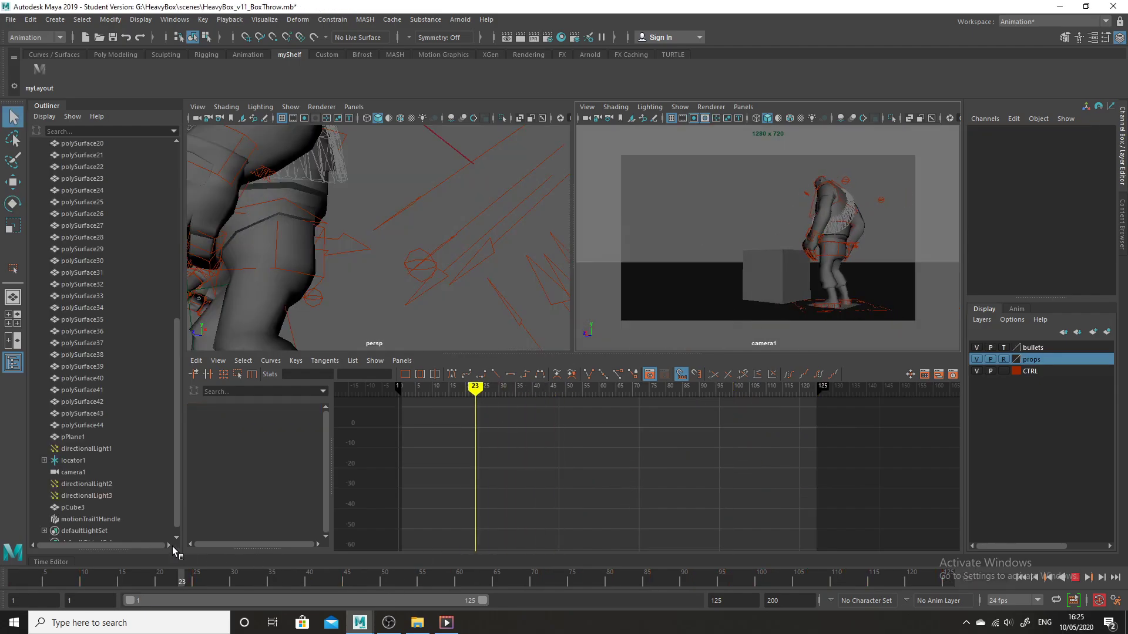
pyautogui.click(844, 266)
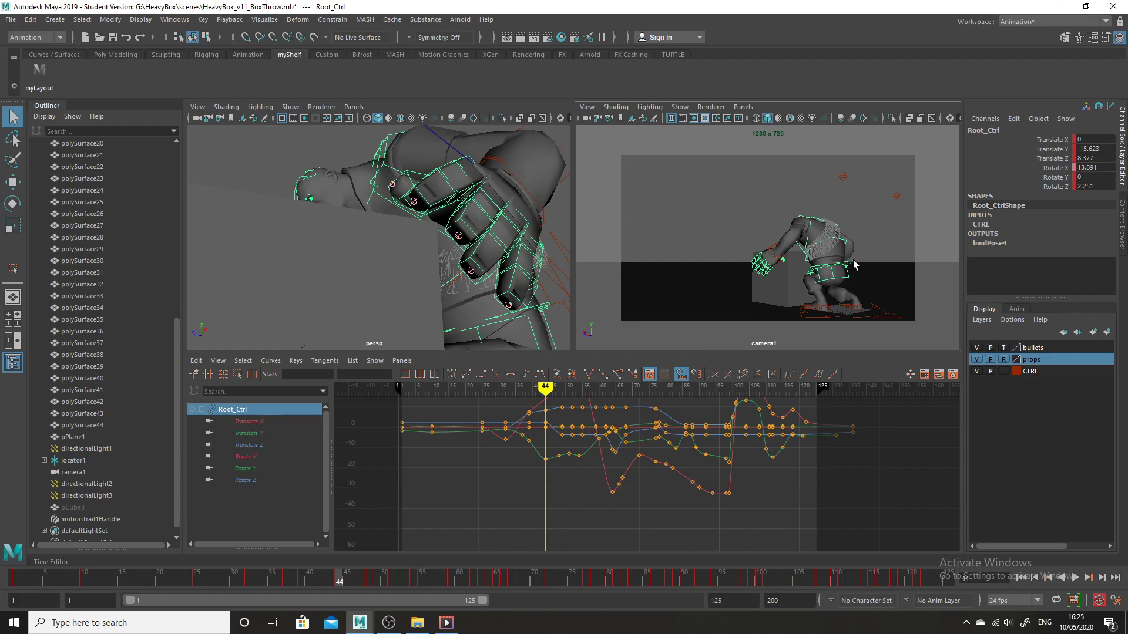
pyautogui.click(260, 436)
pyautogui.keyDown('alt'); pyautogui.keyDown('shift'); pyautogui.moveTo(678, 492); pyautogui.dragTo(676, 498, button='right'); pyautogui.keyUp('shift'); pyautogui.keyUp('alt')
pyautogui.keyDown('alt'); pyautogui.moveTo(676, 498); pyautogui.dragTo(690, 530, button='middle'); pyautogui.keyUp('alt')
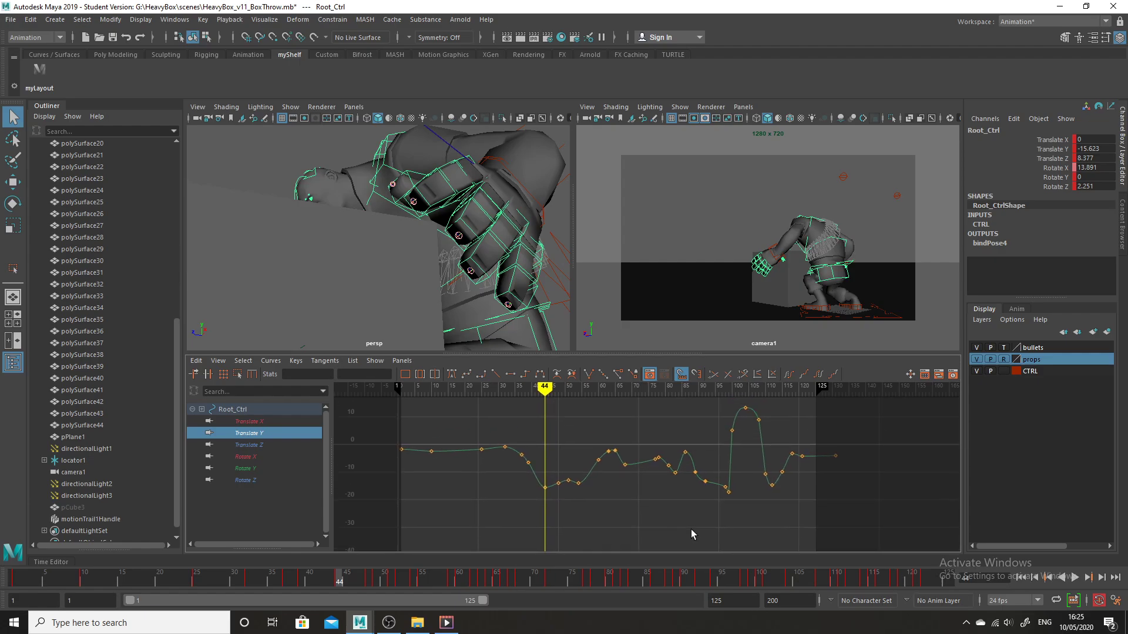
pyautogui.keyDown('alt'); pyautogui.moveTo(691, 530); pyautogui.dragTo(596, 485, button='right'); pyautogui.keyUp('alt')
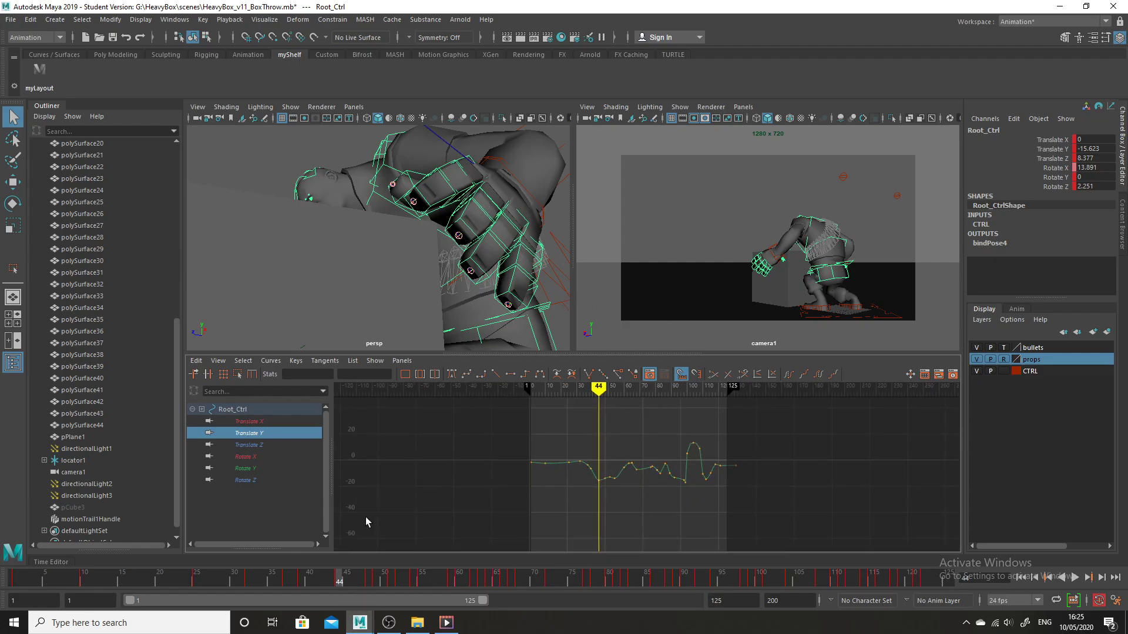
# Scrub forward to the throw at frame 107 with the root curve in view, and step back to frame 105
pyautogui.moveTo(358, 580); pyautogui.dragTo(815, 525)
pyautogui.click(829, 219)
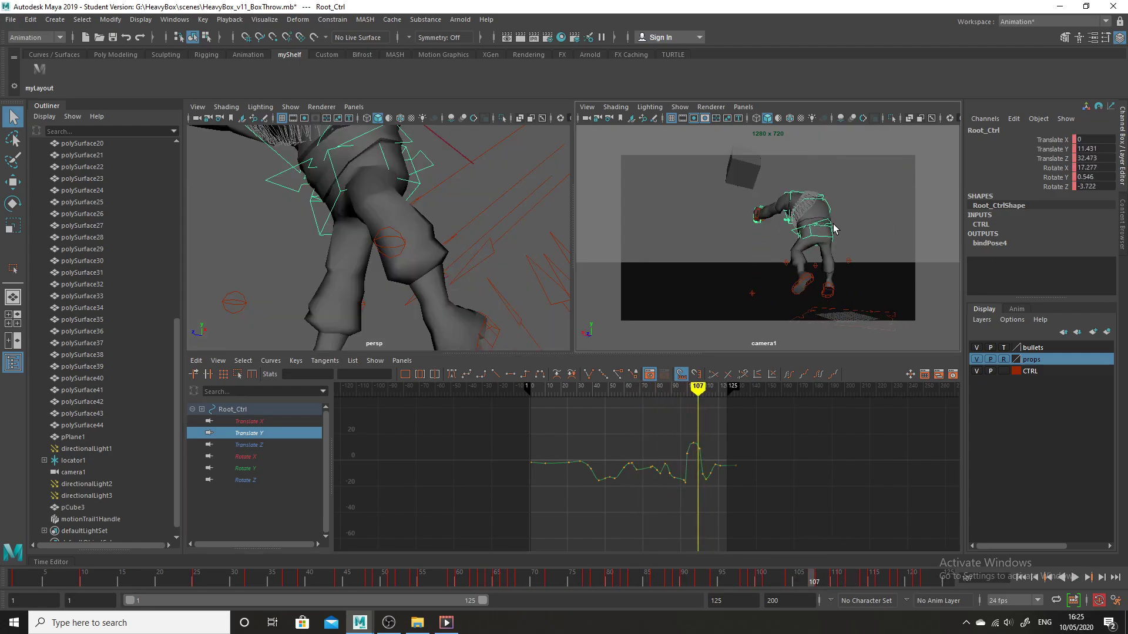
pyautogui.scroll(2, 711, 453)
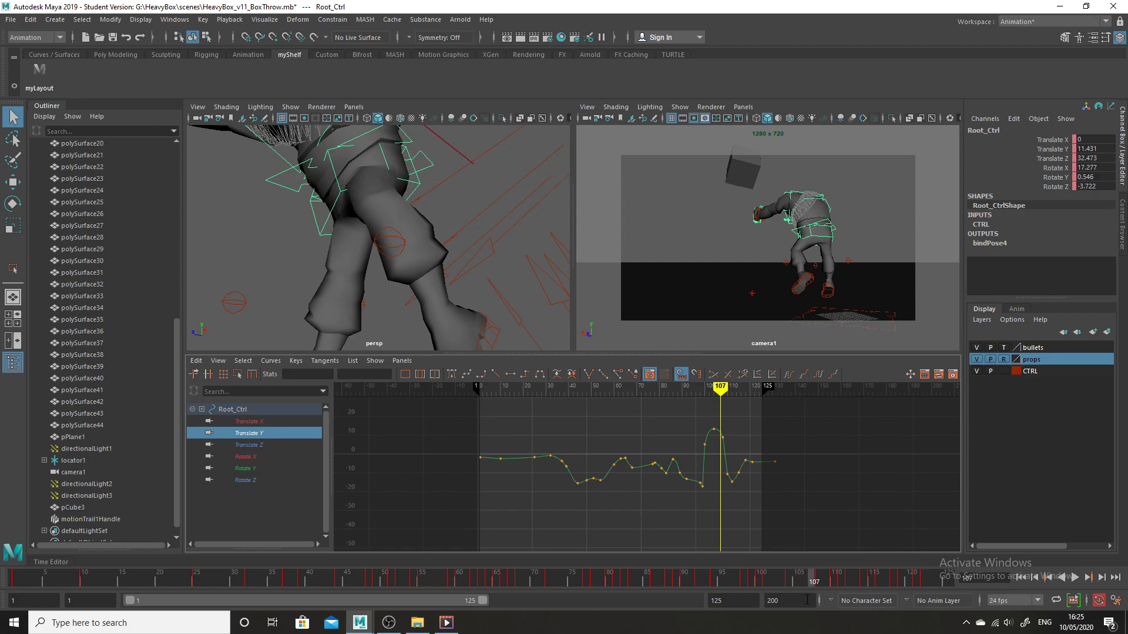
pyautogui.moveTo(815, 579)
pyautogui.mouseDown()
pyautogui.moveTo(844, 578)
pyautogui.moveTo(798, 579)
pyautogui.mouseUp()
# Add the left leg control to the Root_Ctrl selection and show both Translate Y curves together around frame 105
pyautogui.keyDown('shift'); pyautogui.click(814, 275); pyautogui.keyUp('shift')
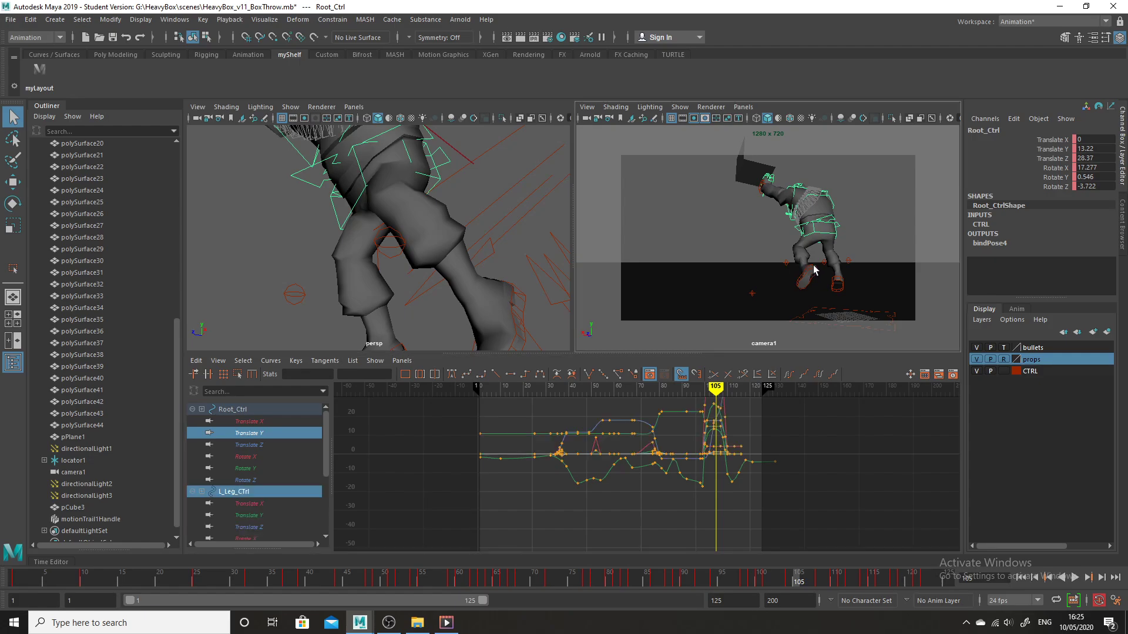
pyautogui.click(259, 434)
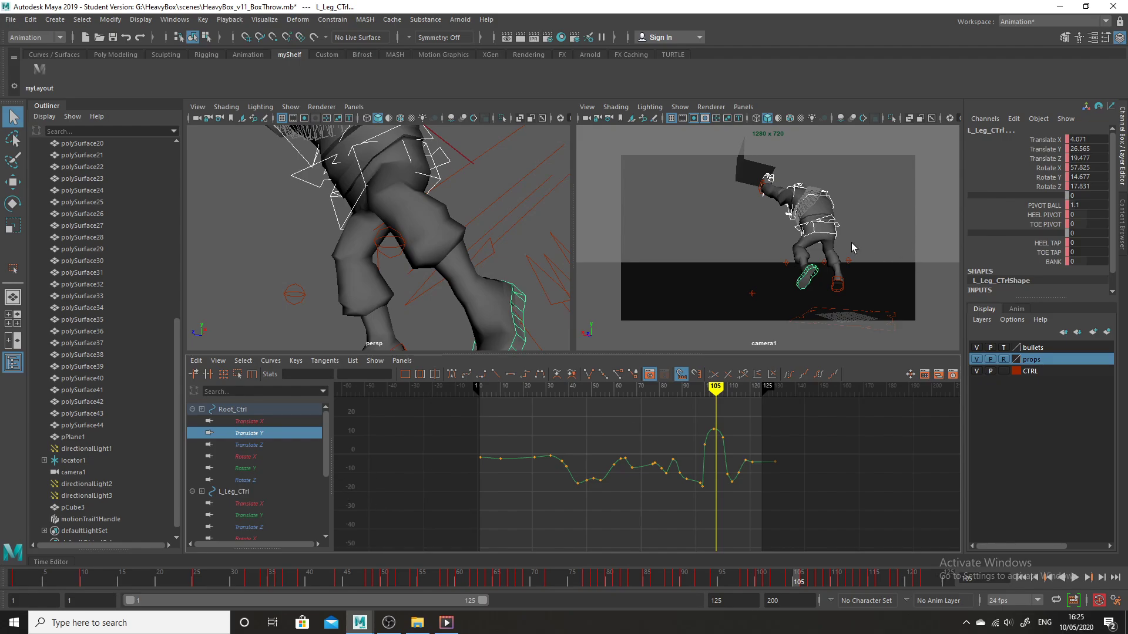
pyautogui.click(832, 221)
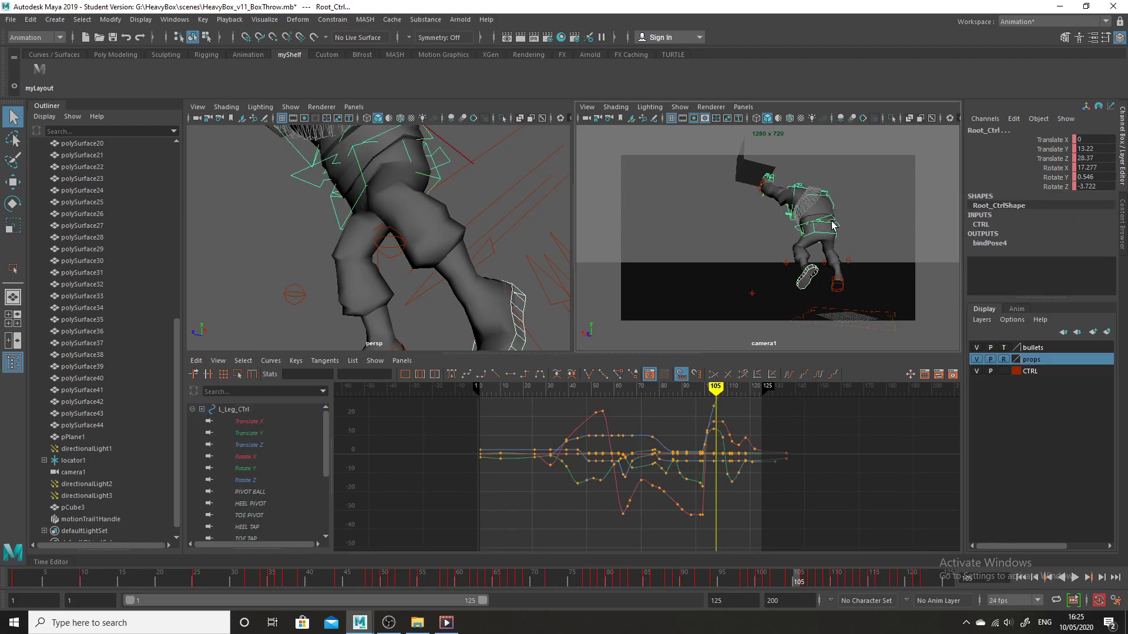
pyautogui.click(246, 434)
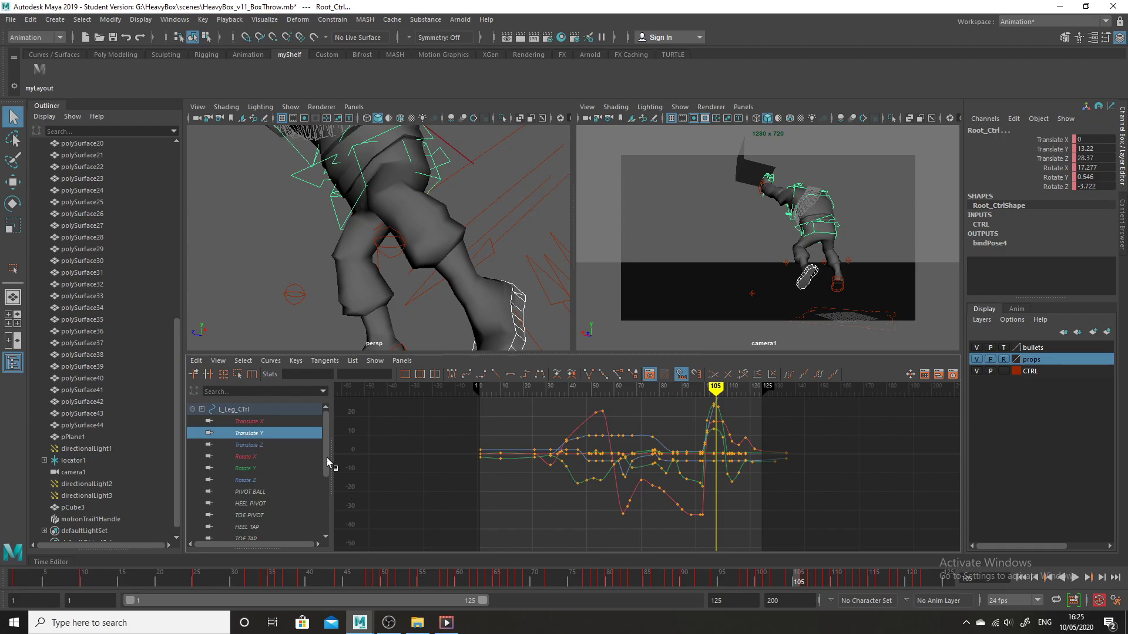
pyautogui.scroll(-3, 326, 458)
pyautogui.click(252, 481)
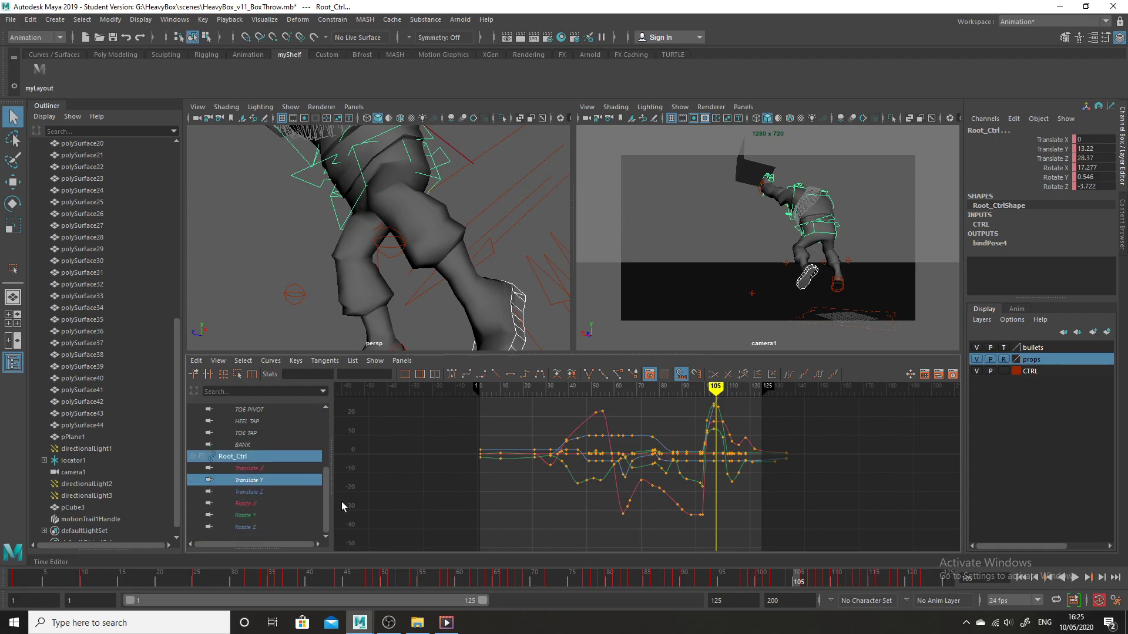
pyautogui.click(251, 482)
pyautogui.scroll(3, 325, 503)
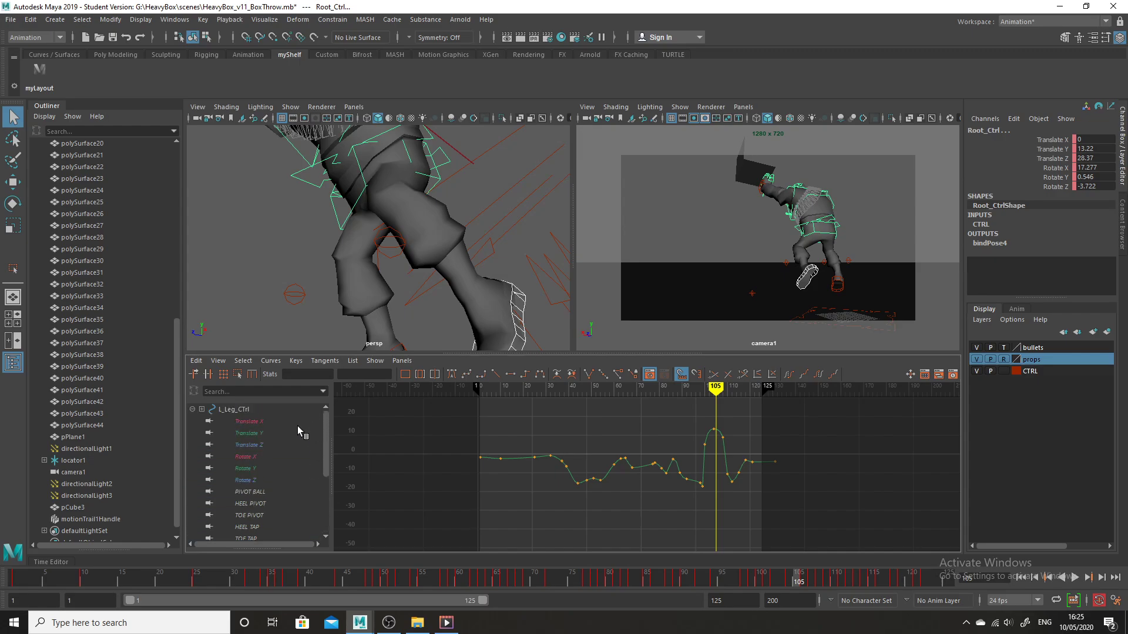
pyautogui.keyDown('ctrl'); pyautogui.click(253, 434); pyautogui.keyUp('ctrl')
pyautogui.keyDown('alt'); pyautogui.keyDown('shift'); pyautogui.moveTo(642, 520); pyautogui.dragTo(816, 531, button='right'); pyautogui.keyUp('shift'); pyautogui.keyUp('alt')
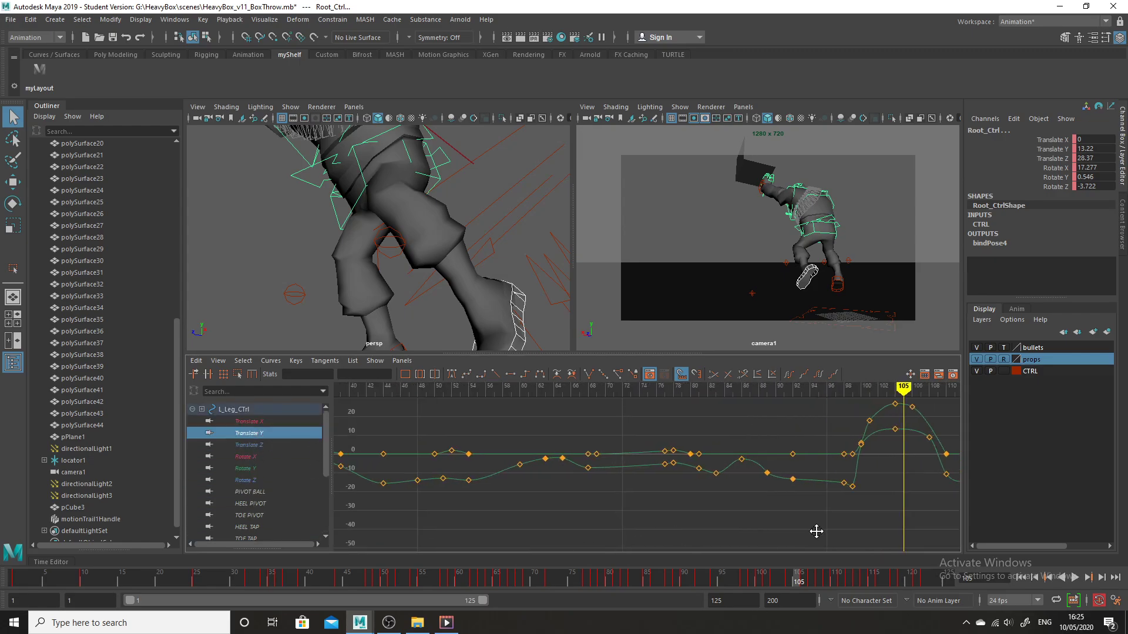
# Isolate the left leg control's Translate Y curve in the Graph Editor and select its keys across the throw
pyautogui.keyDown('alt'); pyautogui.moveTo(823, 531); pyautogui.dragTo(448, 533, button='middle'); pyautogui.keyUp('alt')
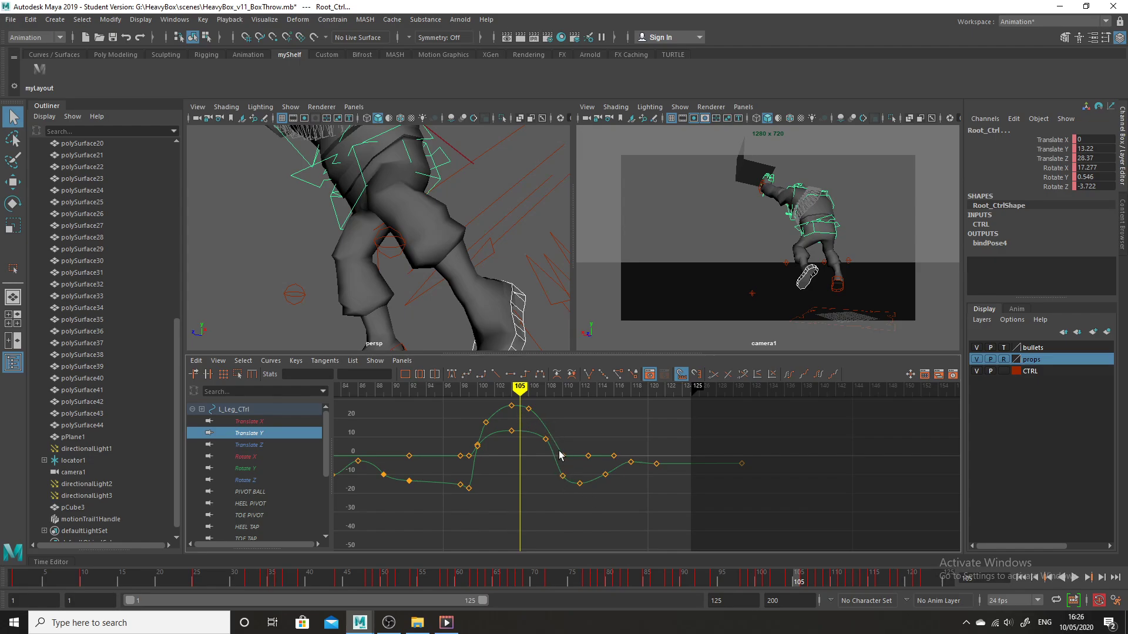
pyautogui.click(262, 433)
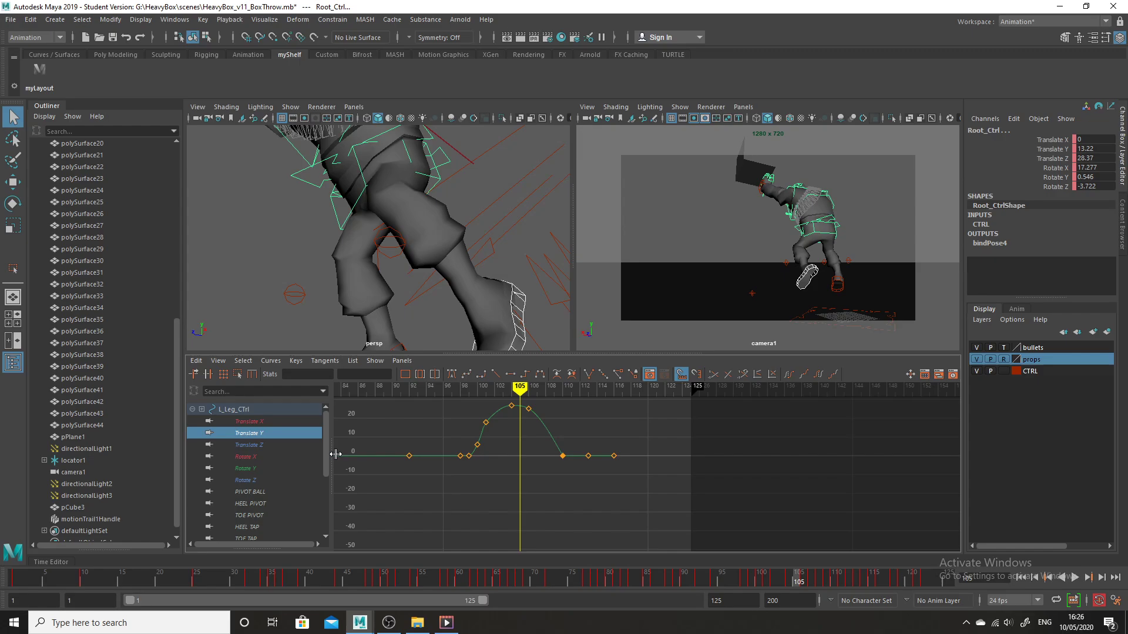
pyautogui.moveTo(649, 411); pyautogui.dragTo(456, 499)
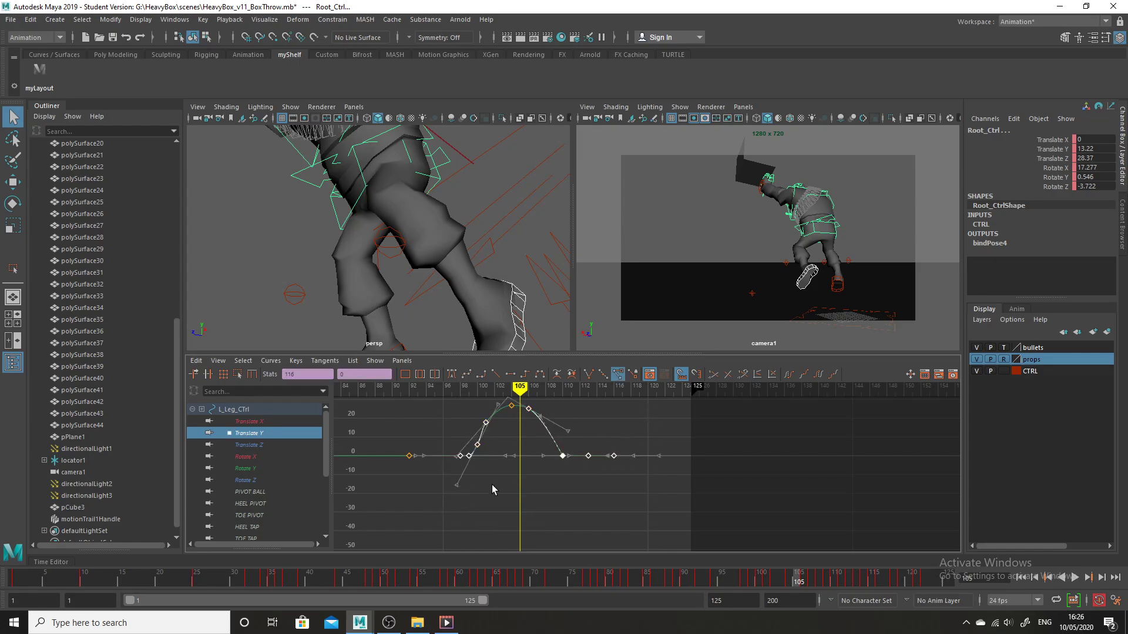
pyautogui.moveTo(682, 403); pyautogui.dragTo(441, 509)
pyautogui.keyDown('shift'); pyautogui.moveTo(484, 497); pyautogui.dragTo(479, 497, button='middle'); pyautogui.keyUp('shift')
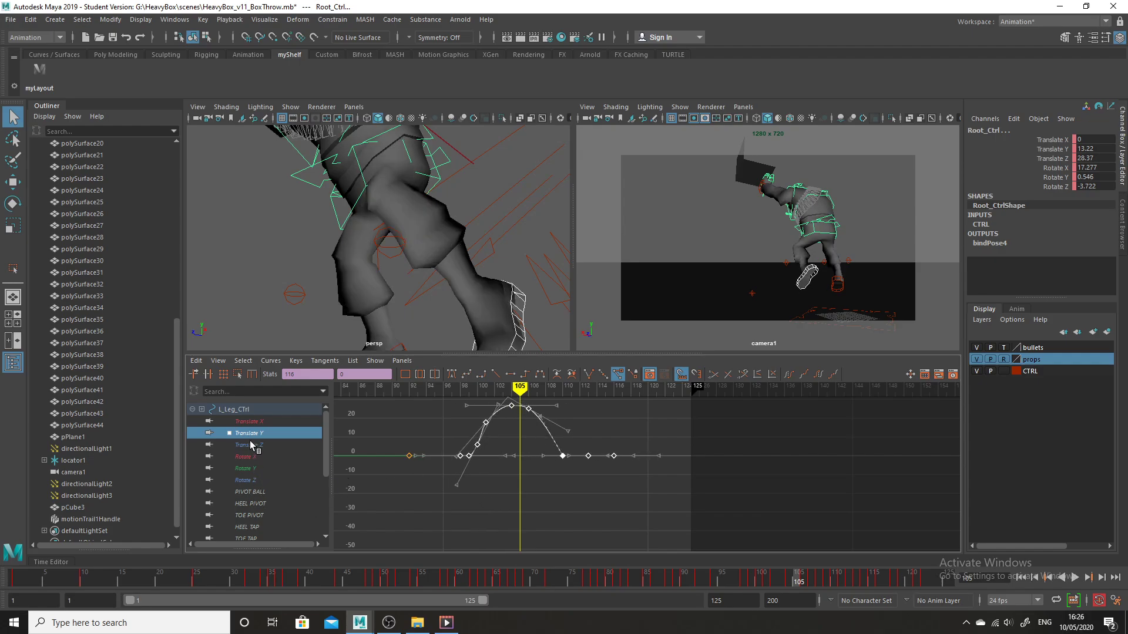
# Isolate Root_Ctrl's Translate Y curve and shift its keys from the throw through the landing one frame later
pyautogui.scroll(-3, 324, 474)
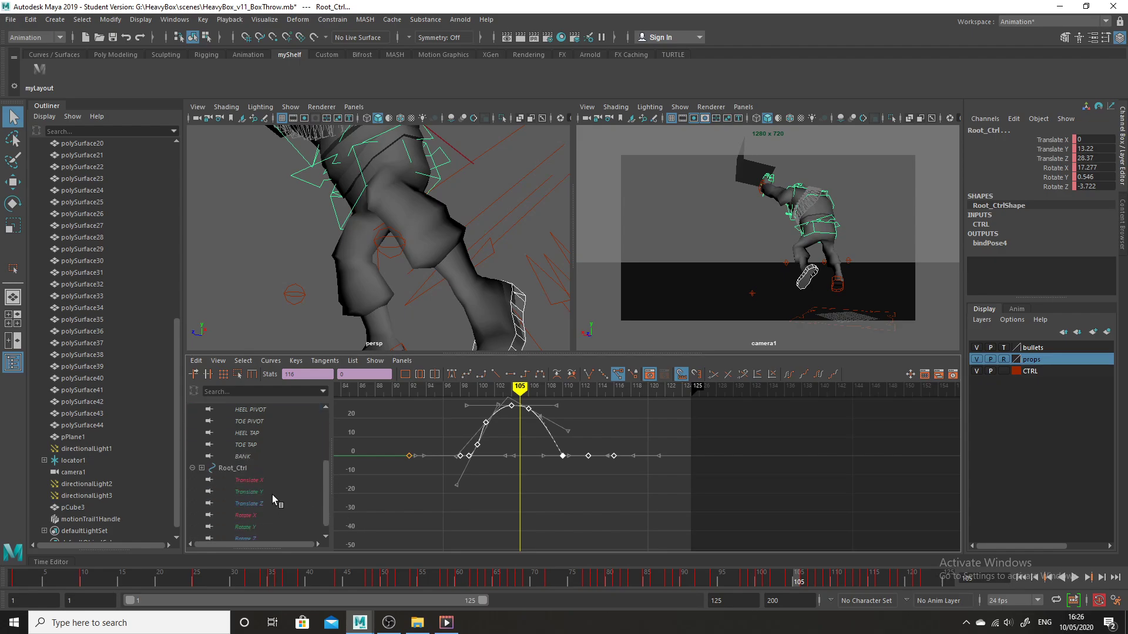
pyautogui.keyDown('shift'); pyautogui.click(259, 491); pyautogui.keyUp('shift')
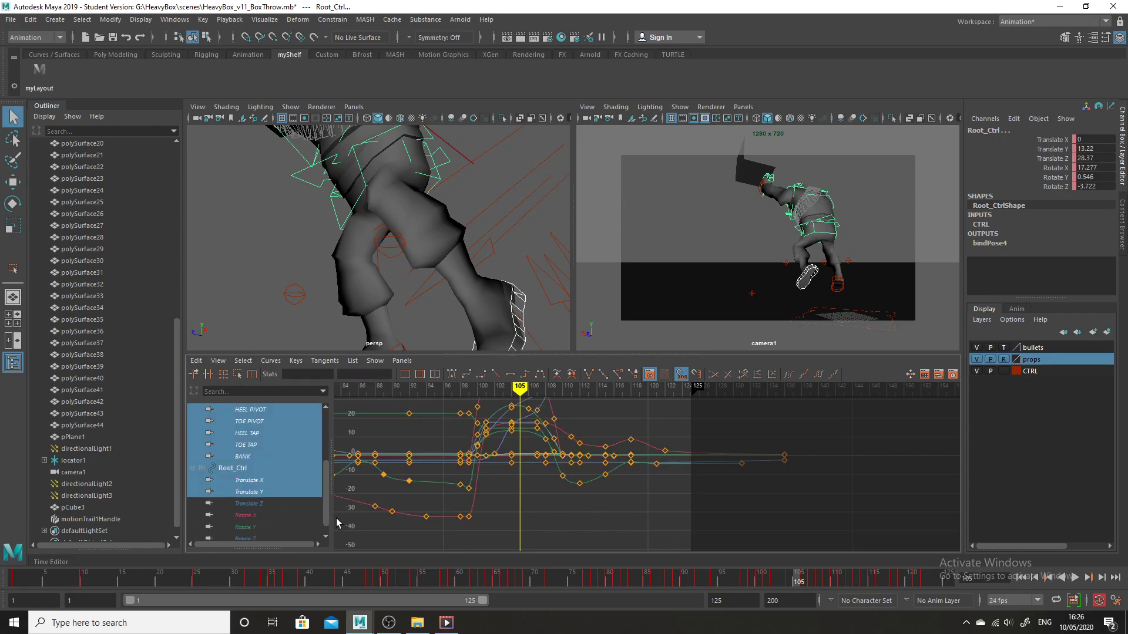
pyautogui.click(259, 491)
pyautogui.press('f')
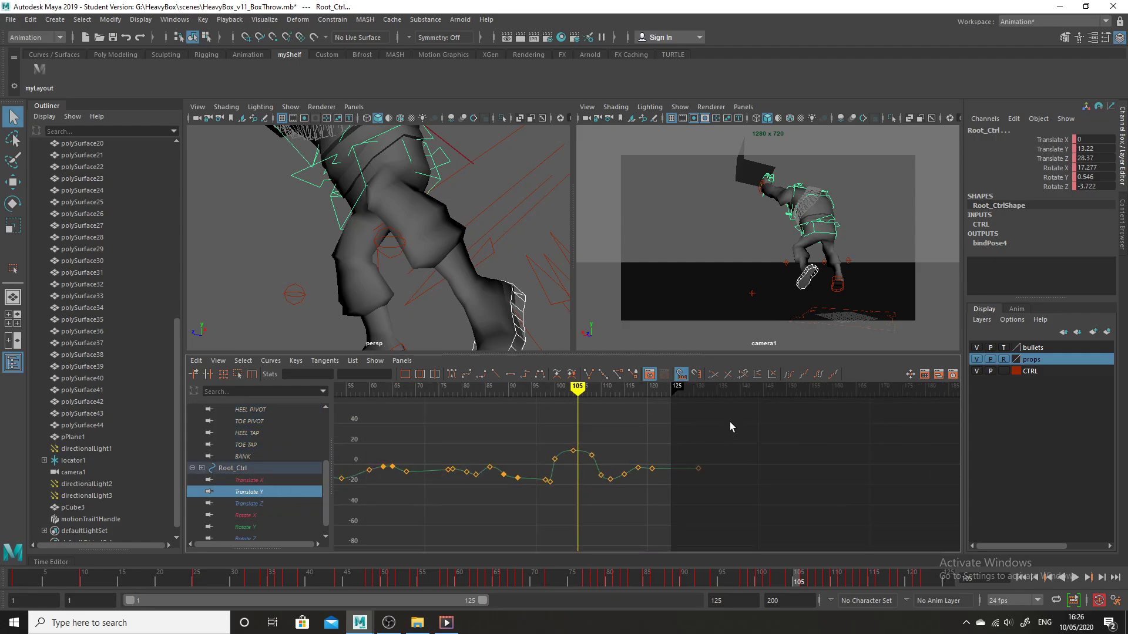
pyautogui.moveTo(538, 444); pyautogui.dragTo(663, 545)
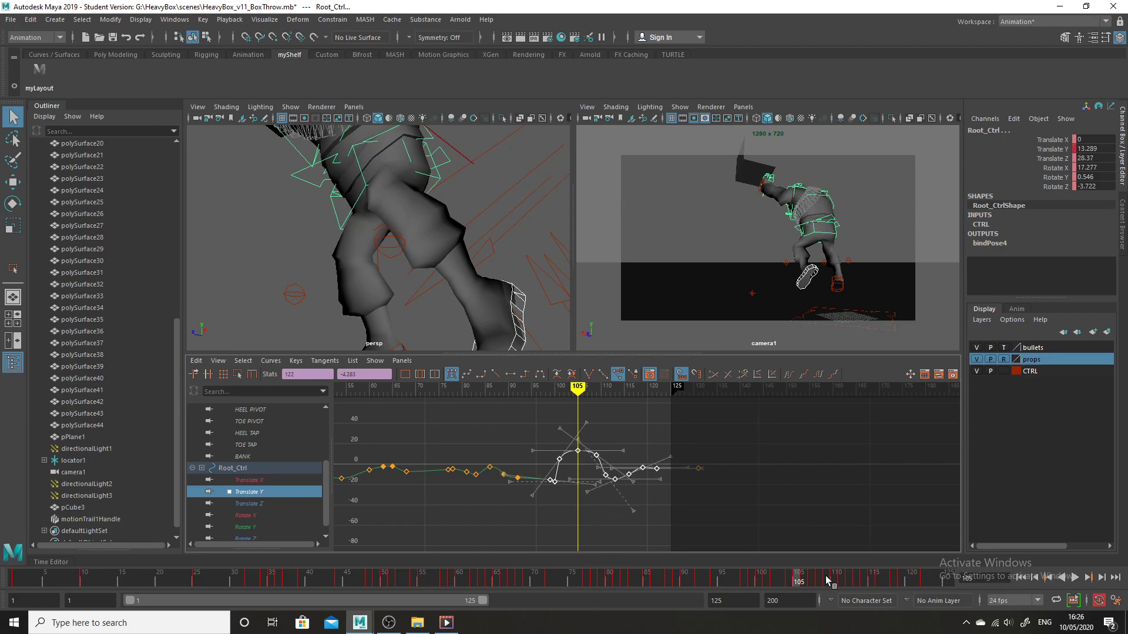
# Scrub back to frame 98, scrub through the release and play the animation to review the throw
pyautogui.moveTo(758, 581); pyautogui.dragTo(745, 546)
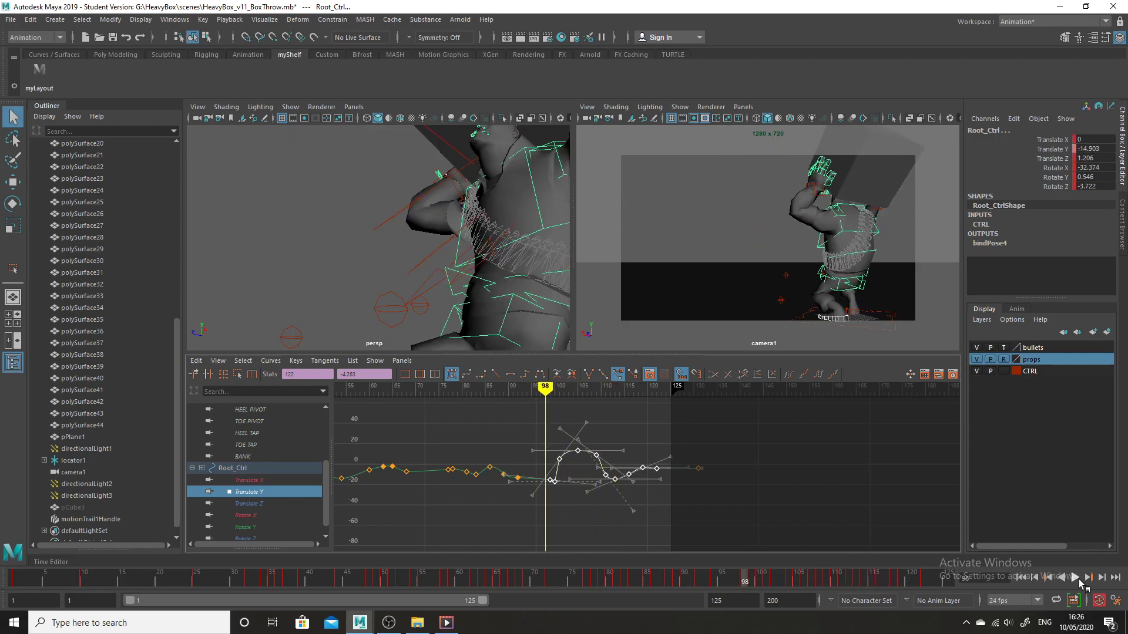
pyautogui.click(1076, 579)
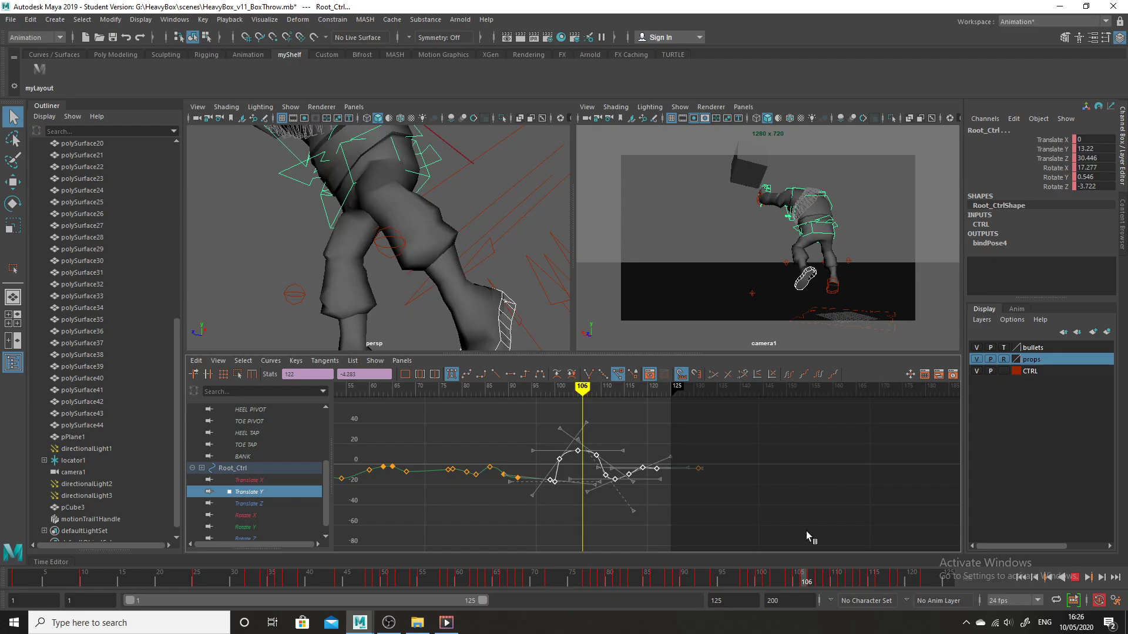
pyautogui.moveTo(860, 536); pyautogui.dragTo(818, 447)
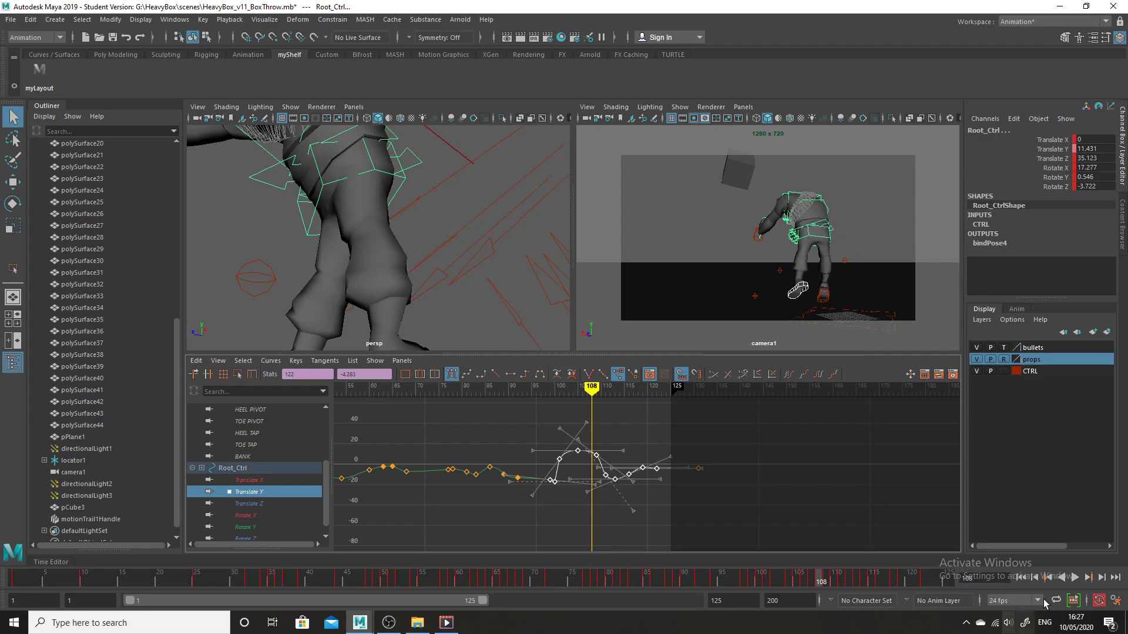
pyautogui.click(1075, 577)
pyautogui.click(1075, 577)
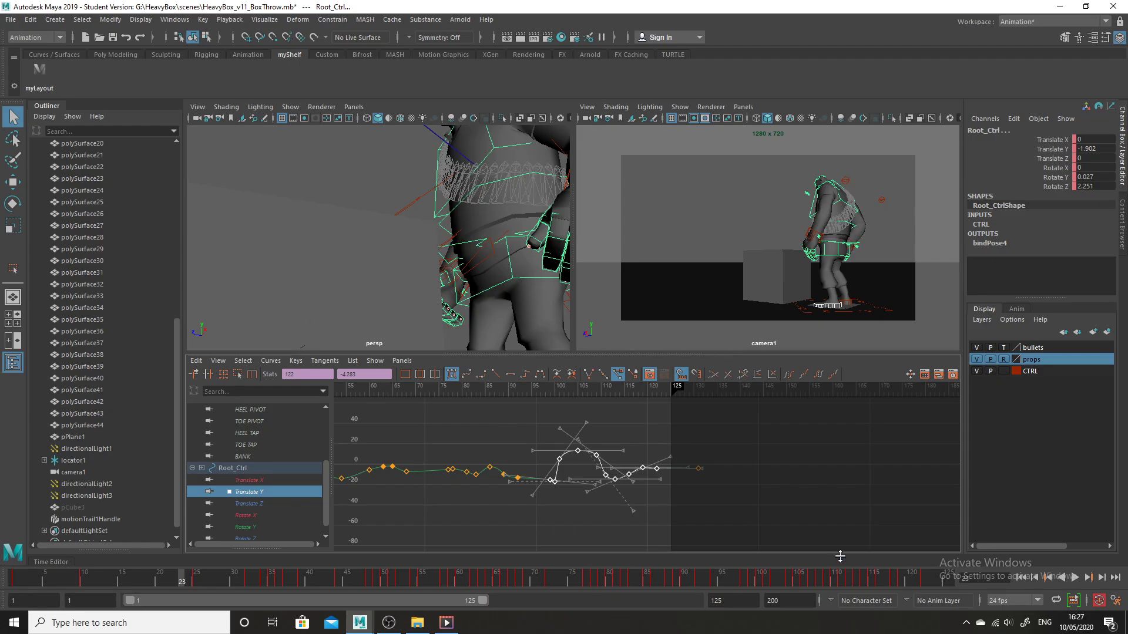
# Scrub through the earlier part of the animation and stop at frame 38
pyautogui.click(796, 582)
pyautogui.moveTo(783, 583); pyautogui.dragTo(203, 499)
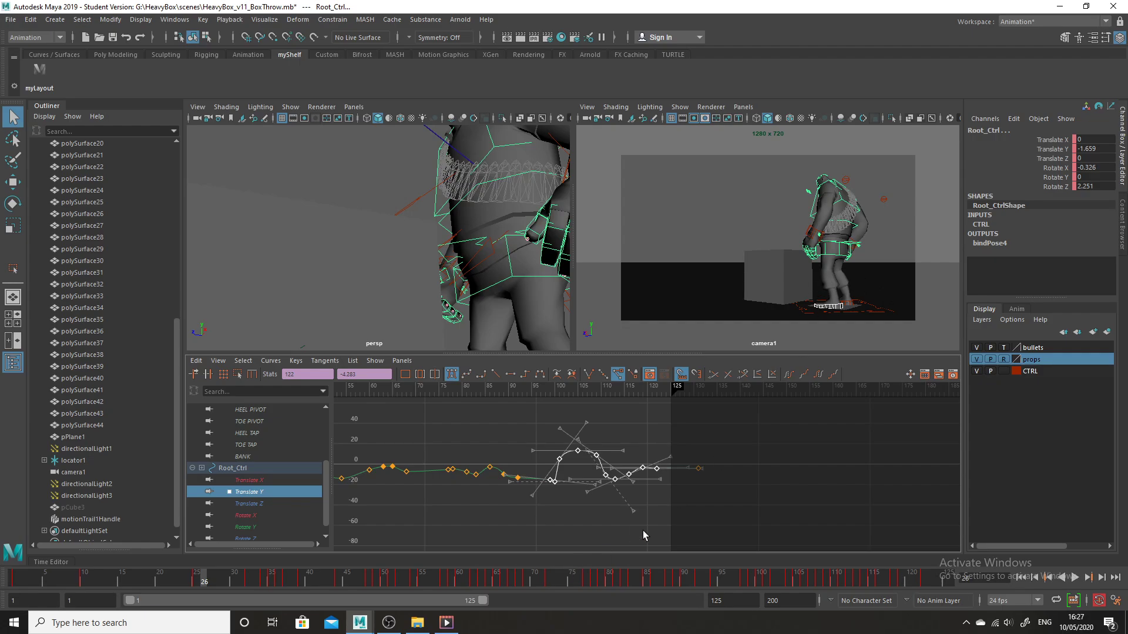
pyautogui.moveTo(596, 586); pyautogui.dragTo(295, 564)
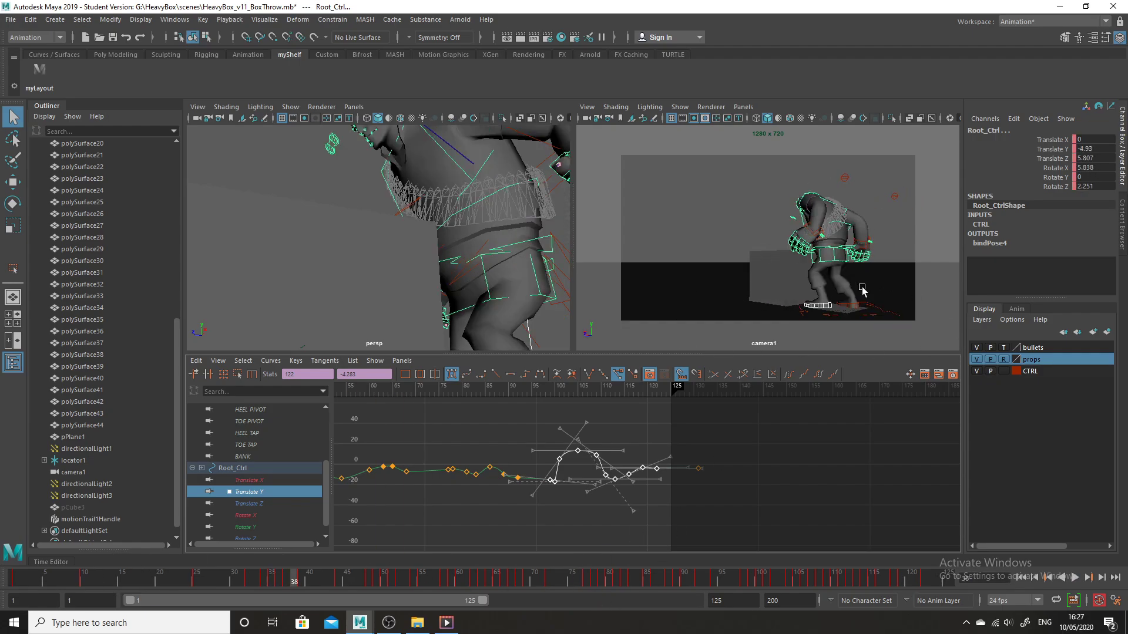
# In the animation preferences, set the default in tangent to Spline and out tangent to Stepped, and close them without saving
pyautogui.click(174, 20)
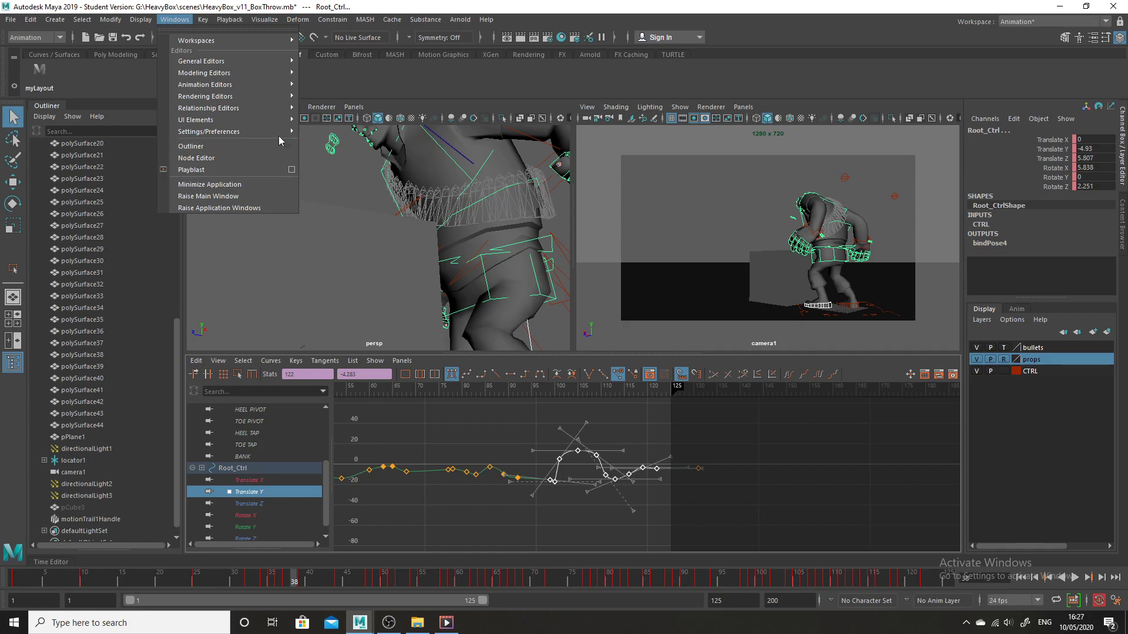
pyautogui.moveTo(273, 130)
pyautogui.click(365, 141)
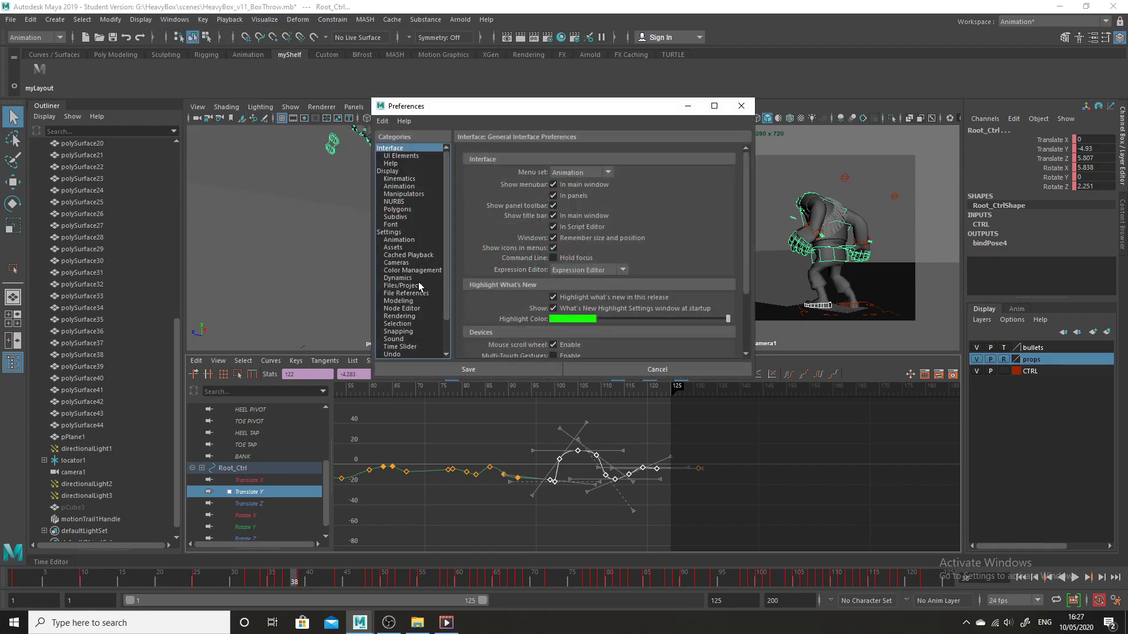
pyautogui.click(391, 232)
pyautogui.click(400, 240)
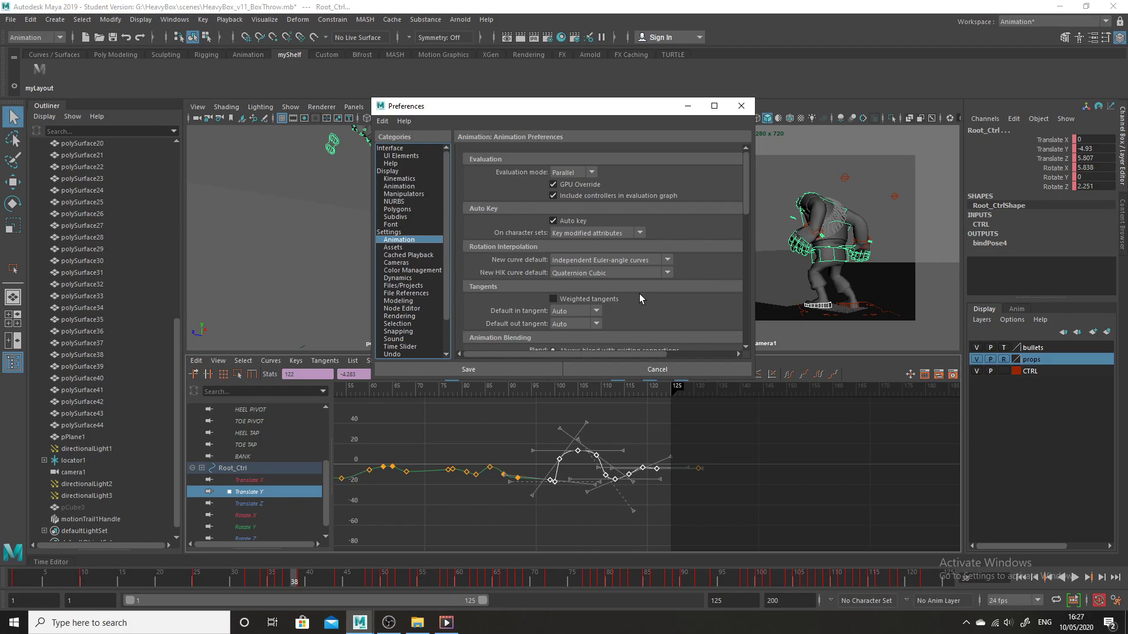
pyautogui.click(597, 311)
pyautogui.click(563, 324)
pyautogui.click(597, 324)
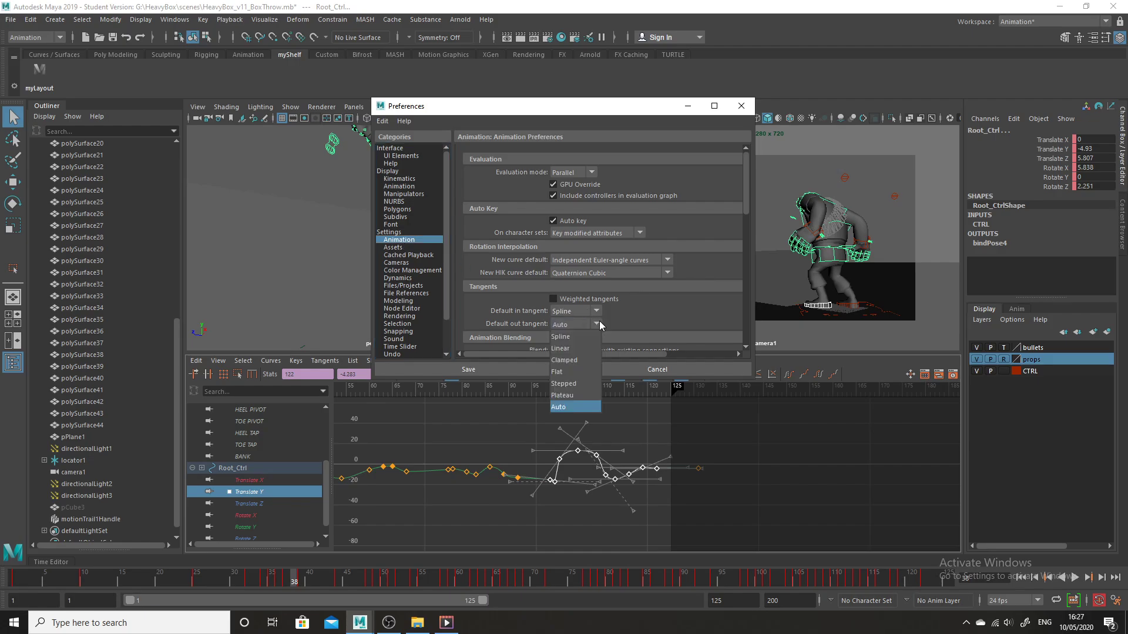
pyautogui.click(600, 384)
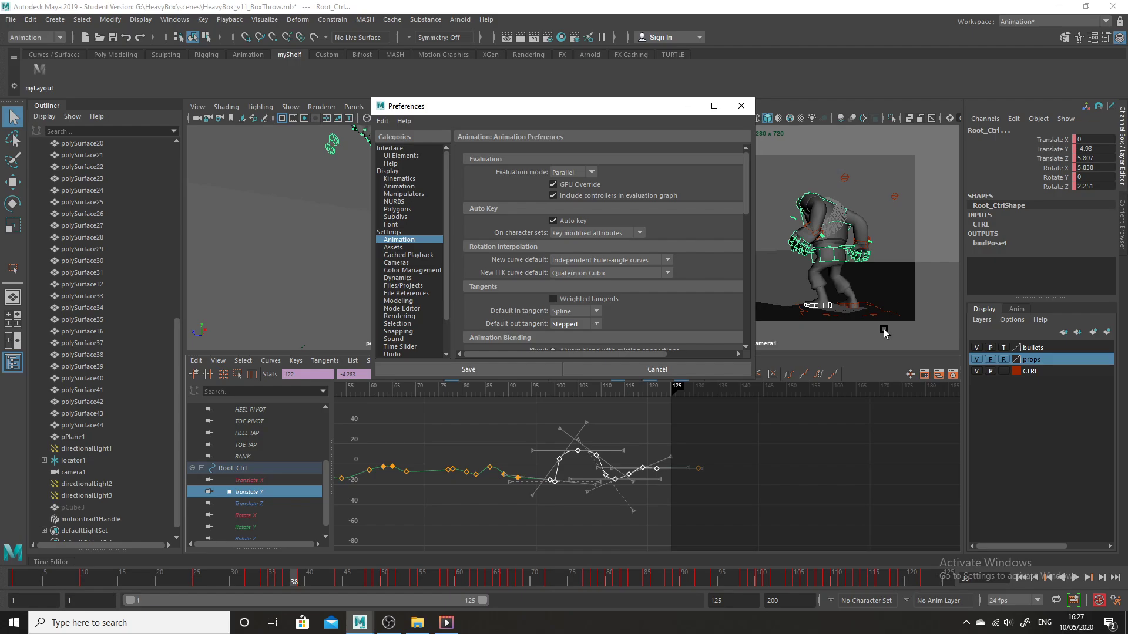
pyautogui.click(742, 105)
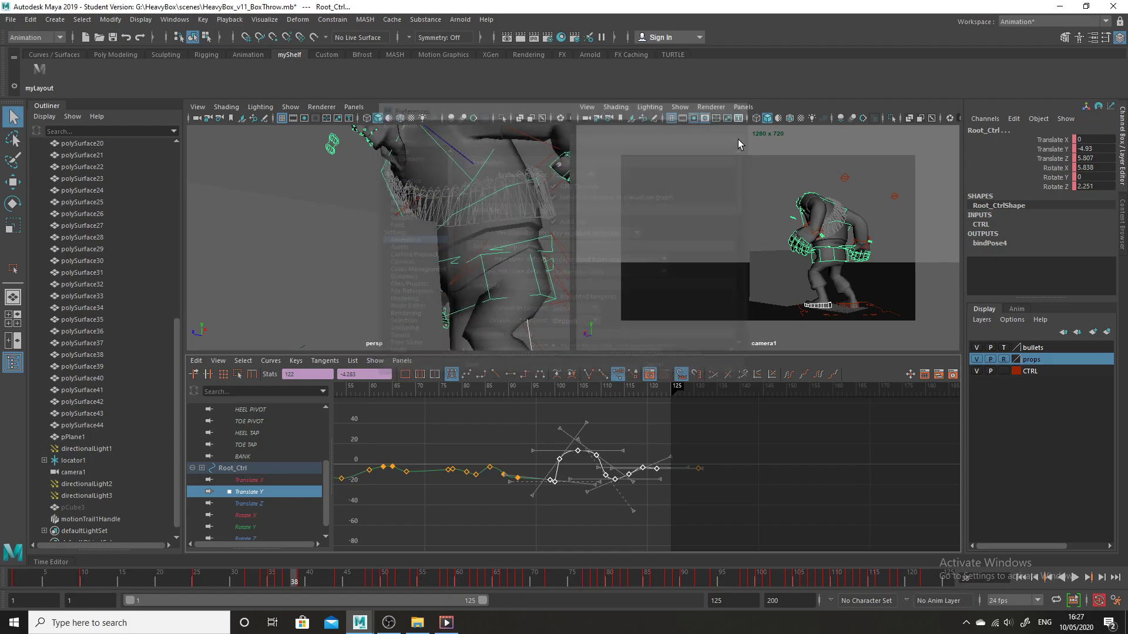
pyautogui.click(389, 623)
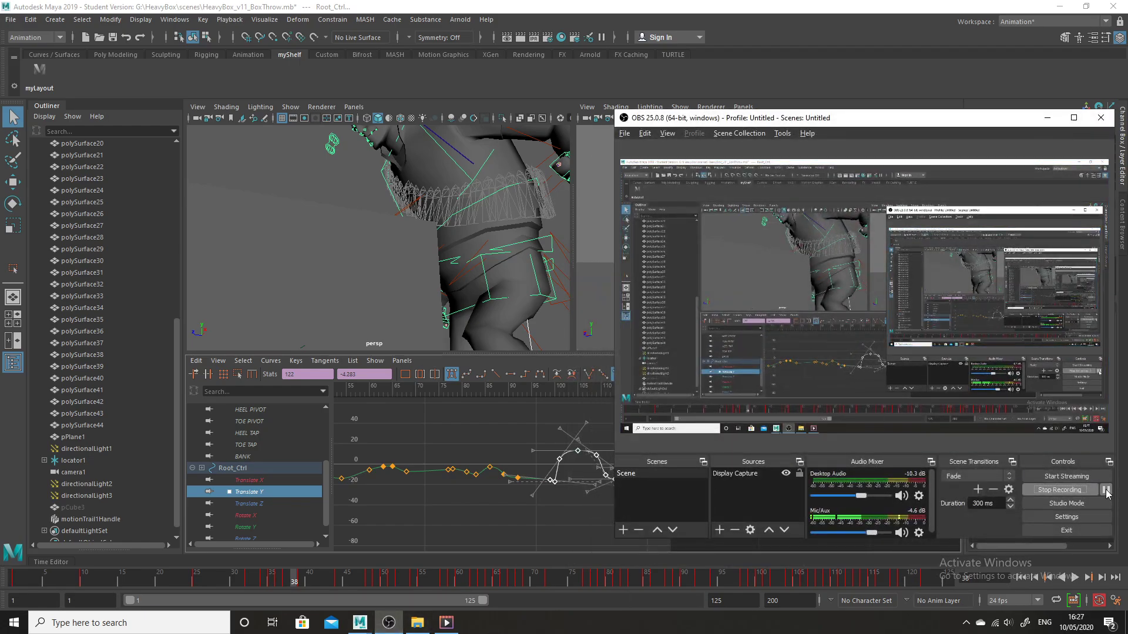